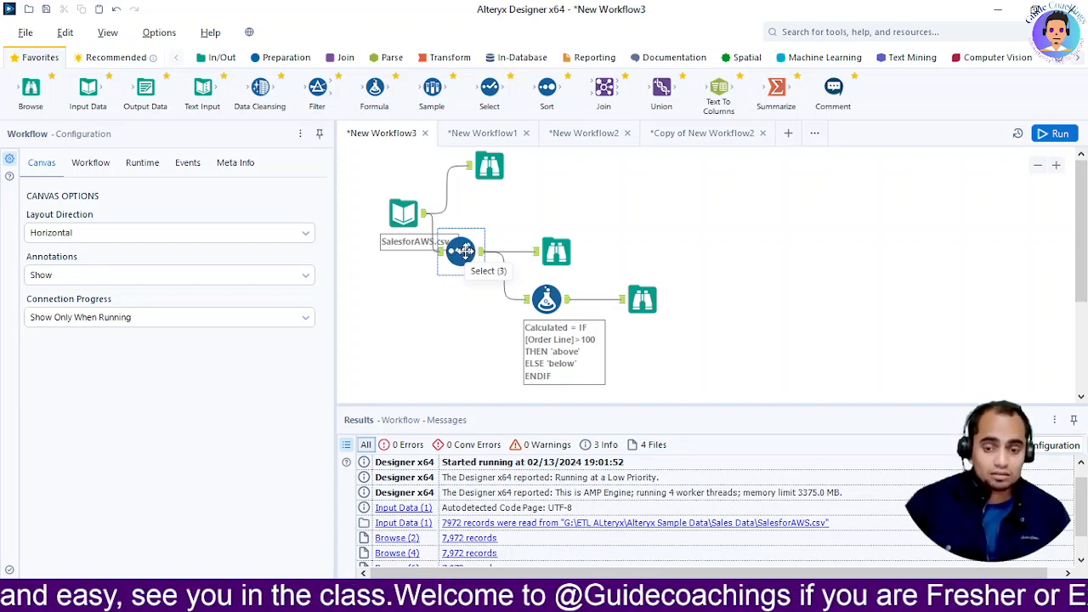
Step: Create a new workflow and place an Input Data tool and a Browse tool on its canvas
left_click(789, 137)
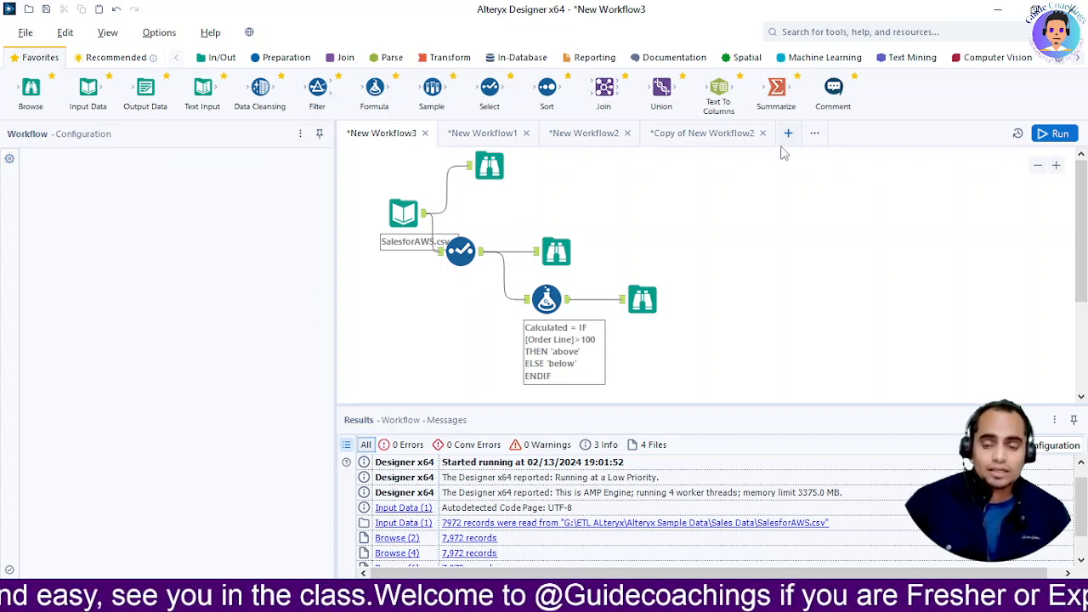
left_click(719, 237)
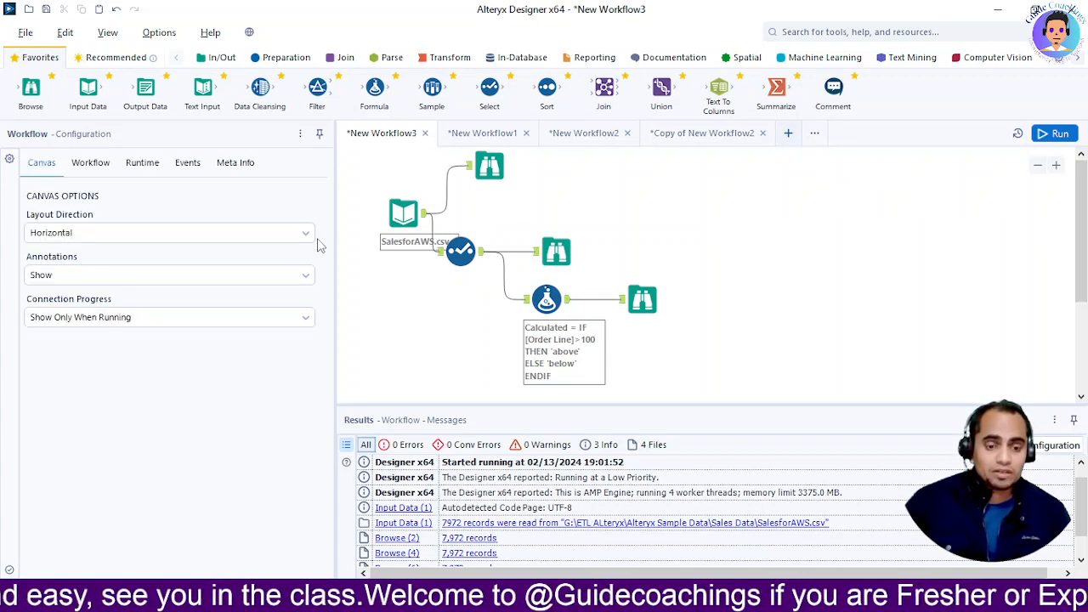
left_click_drag(88, 88, 384, 252)
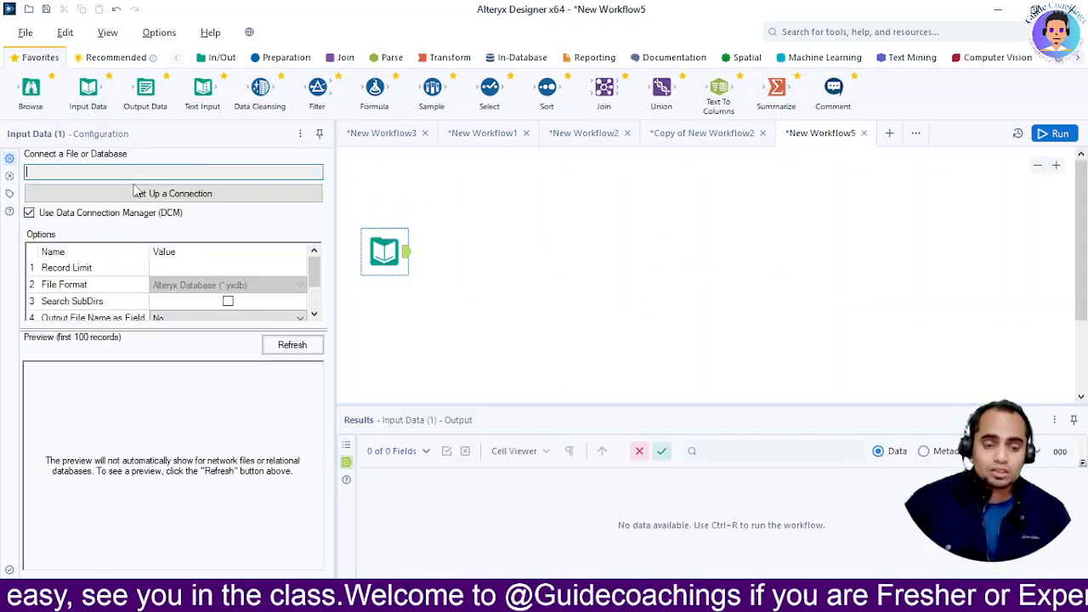
left_click_drag(30, 88, 472, 175)
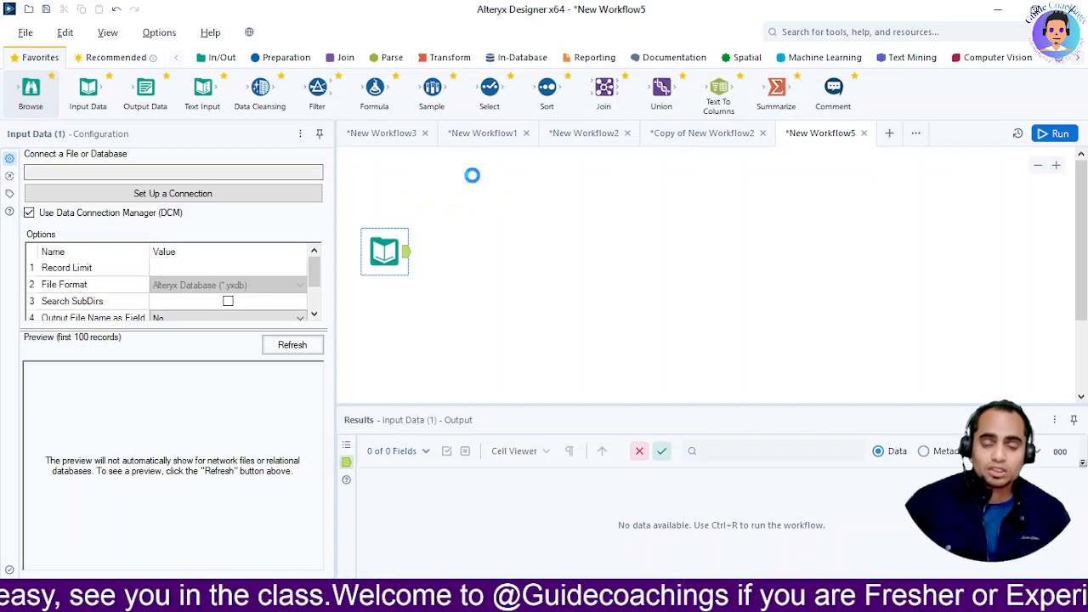
Step: Connect the Input Data tool to the recently used file SalesforAWS.csv from the Sales Data folder
left_click(385, 252)
left_click(151, 194)
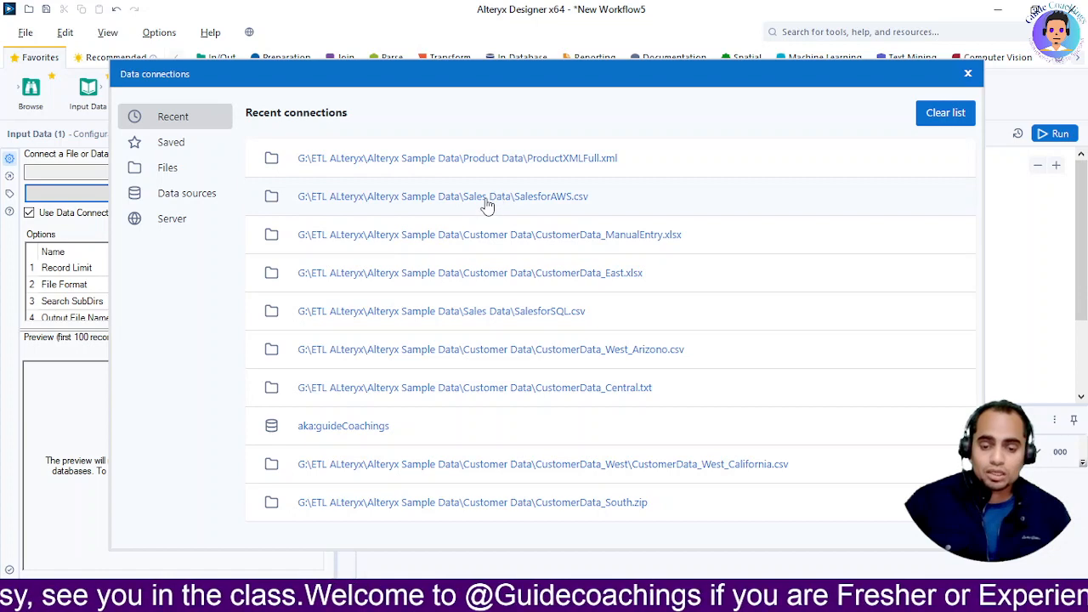
left_click(486, 200)
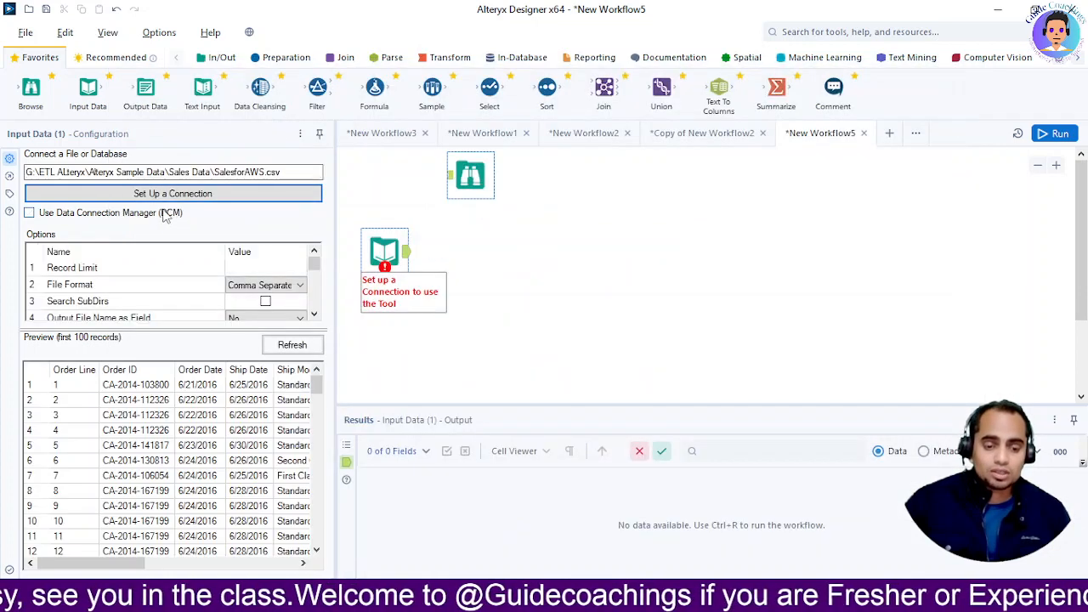
Step: Link the Browse tool to the Input Data output and run the workflow to view the field metadata
left_click_drag(459, 221, 467, 181)
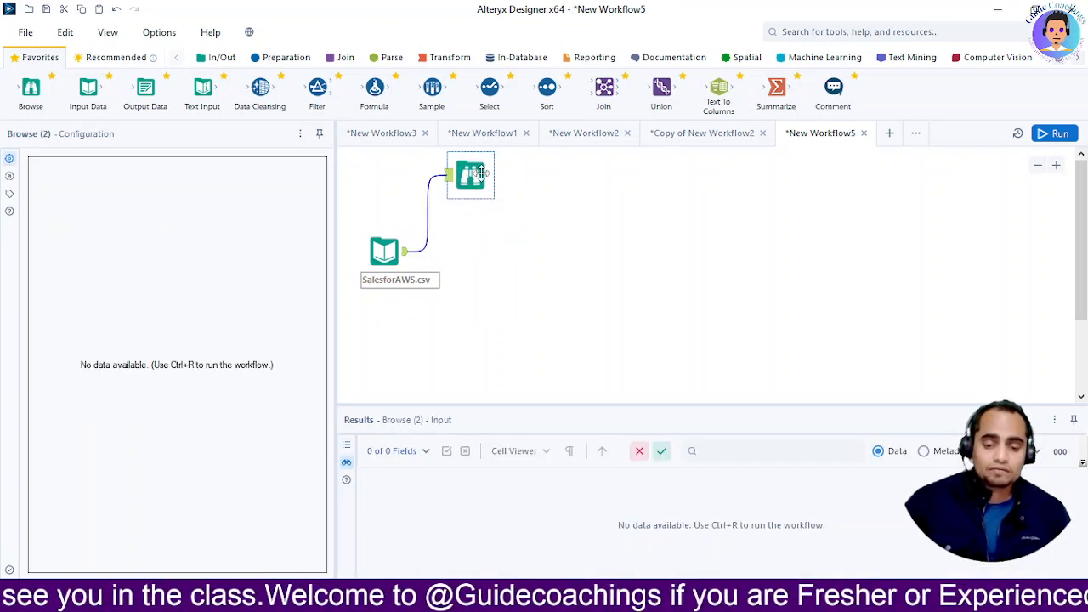
left_click(1059, 138)
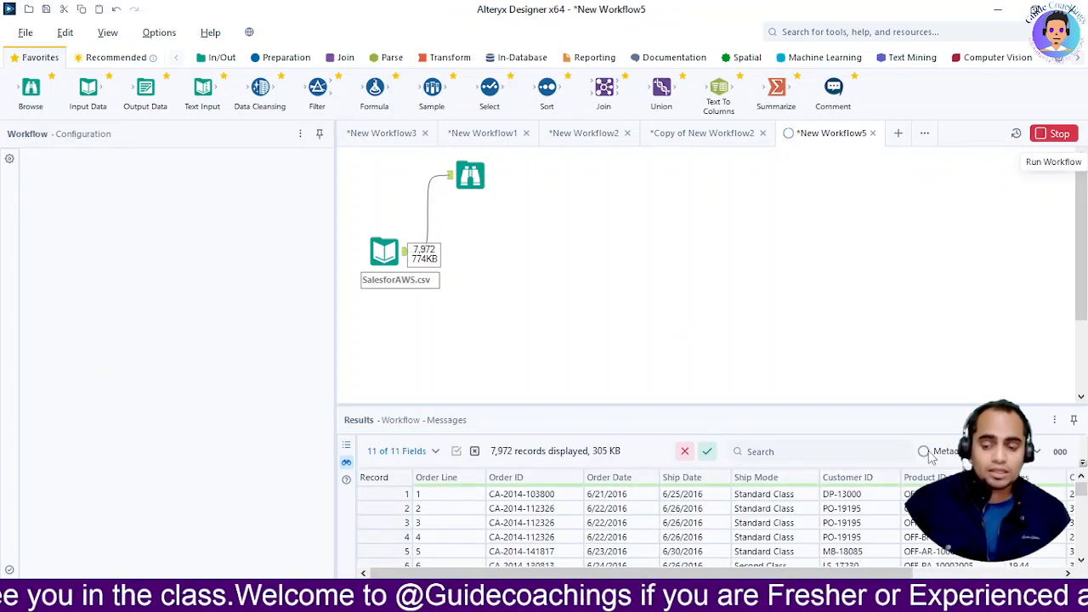
left_click(925, 451)
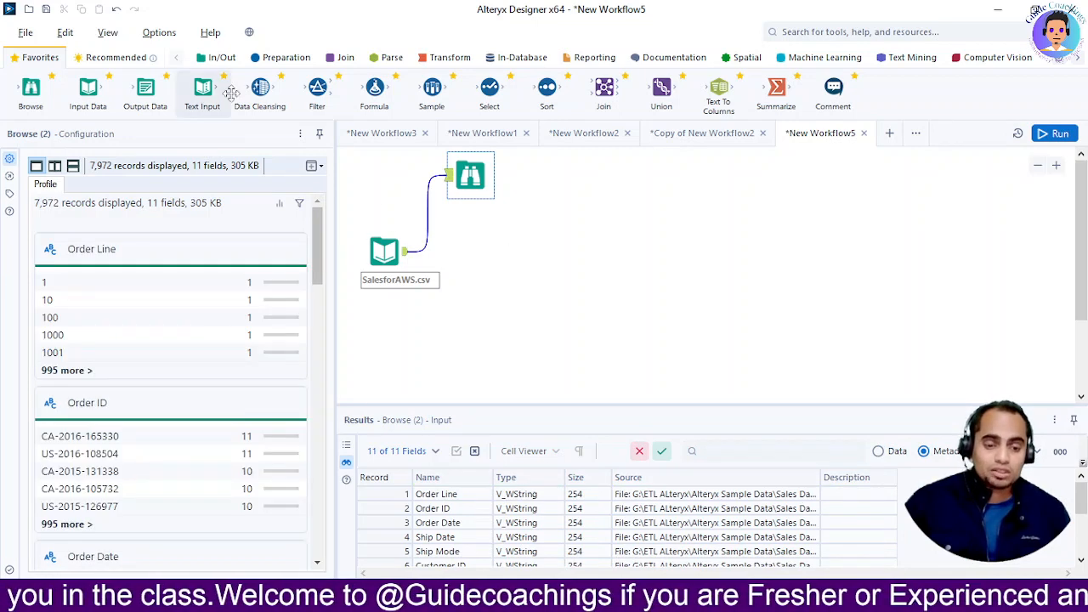
Step: Add a Select tool to the Input Data output and set the Sales field's type to Double
left_click(283, 59)
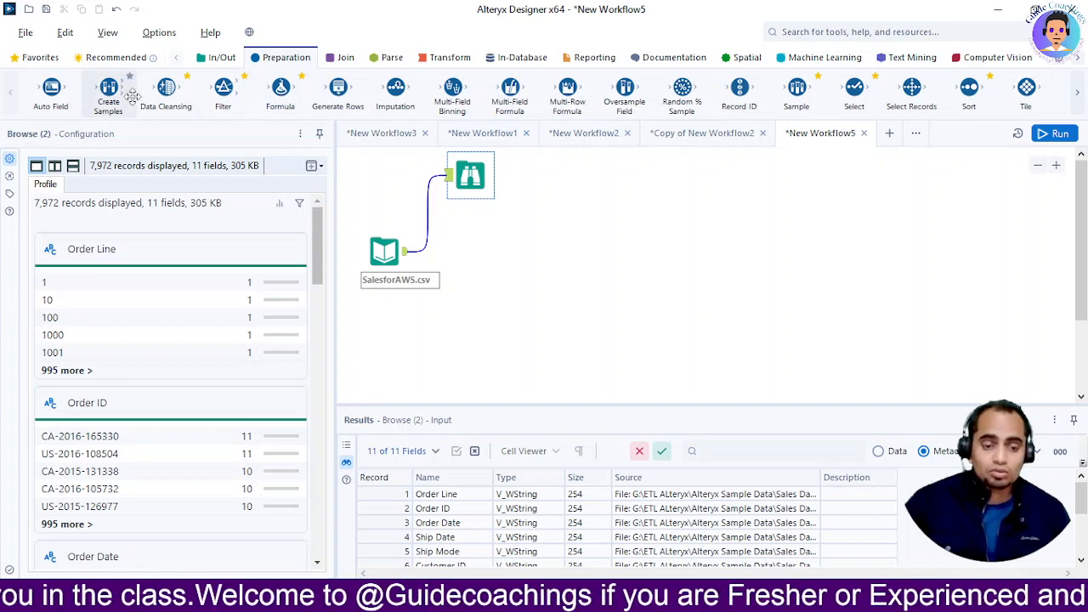
left_click_drag(855, 89, 443, 280)
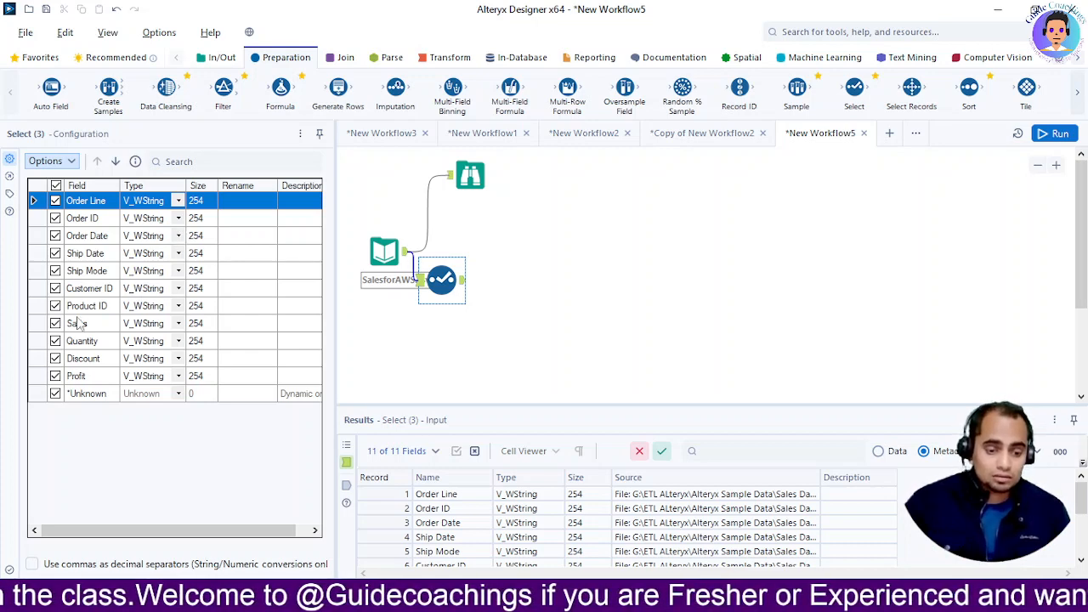
left_click(179, 330)
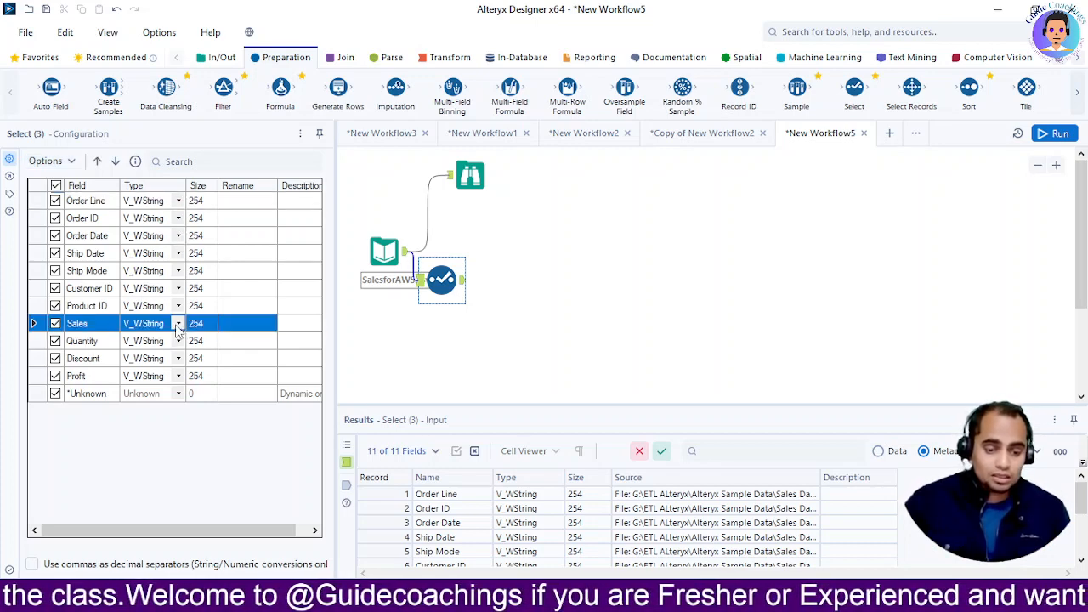
left_click(179, 331)
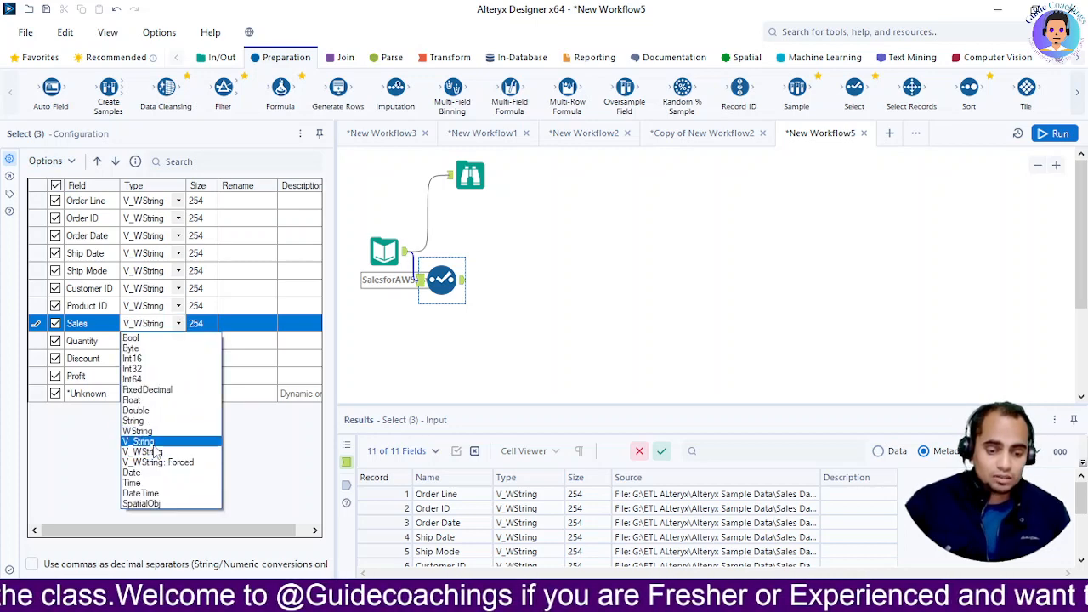
left_click(156, 411)
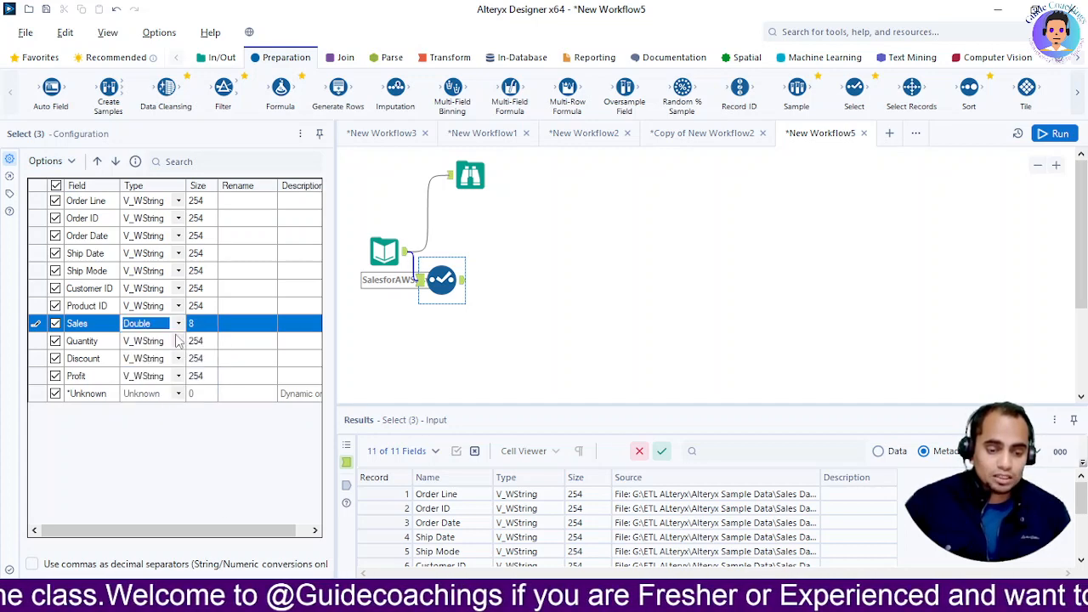
Step: Set the types of the Quantity, Discount and Profit fields to Double in the Select tool
left_click(177, 344)
left_click(179, 347)
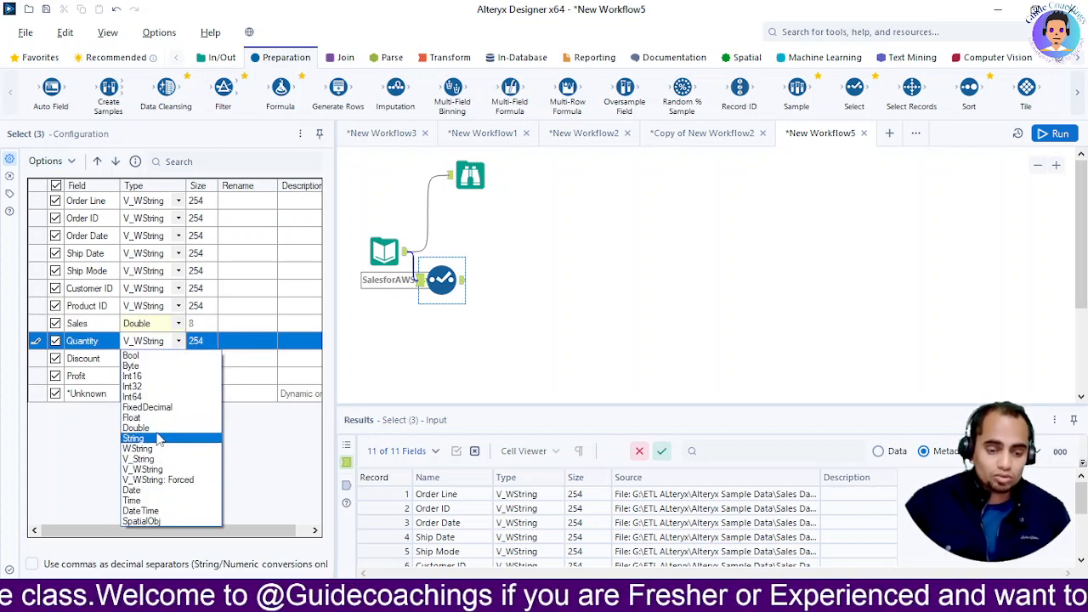
left_click(164, 434)
left_click(178, 361)
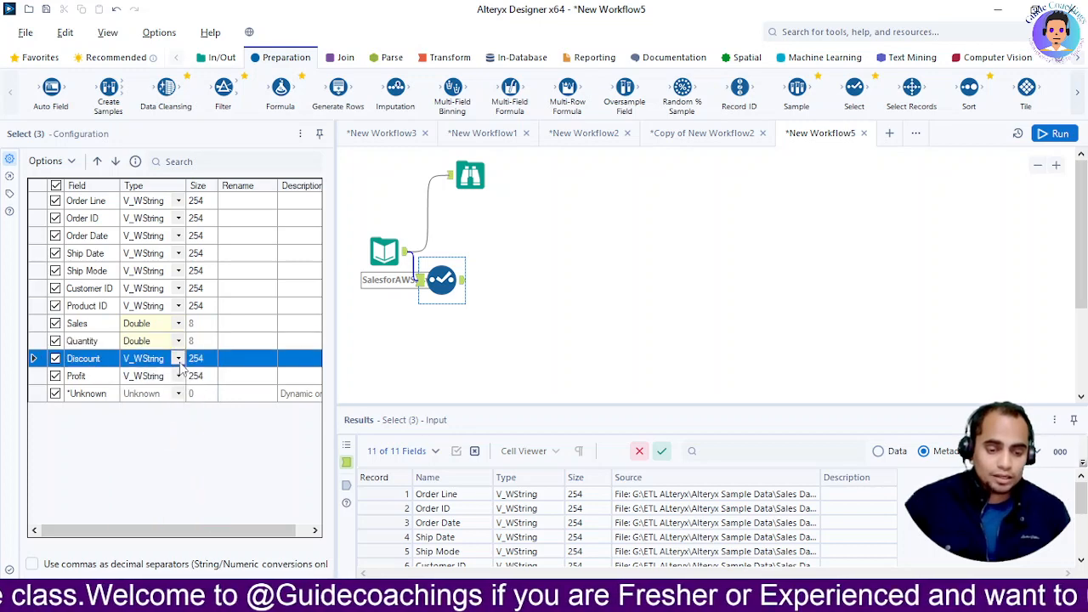
left_click(180, 362)
left_click(158, 445)
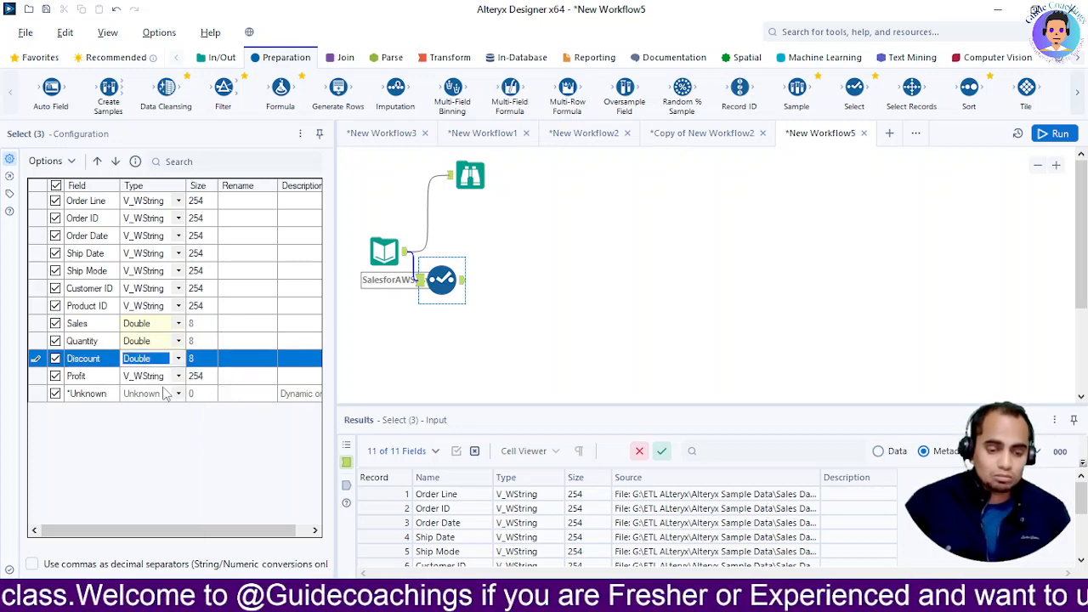
left_click(178, 378)
left_click(178, 378)
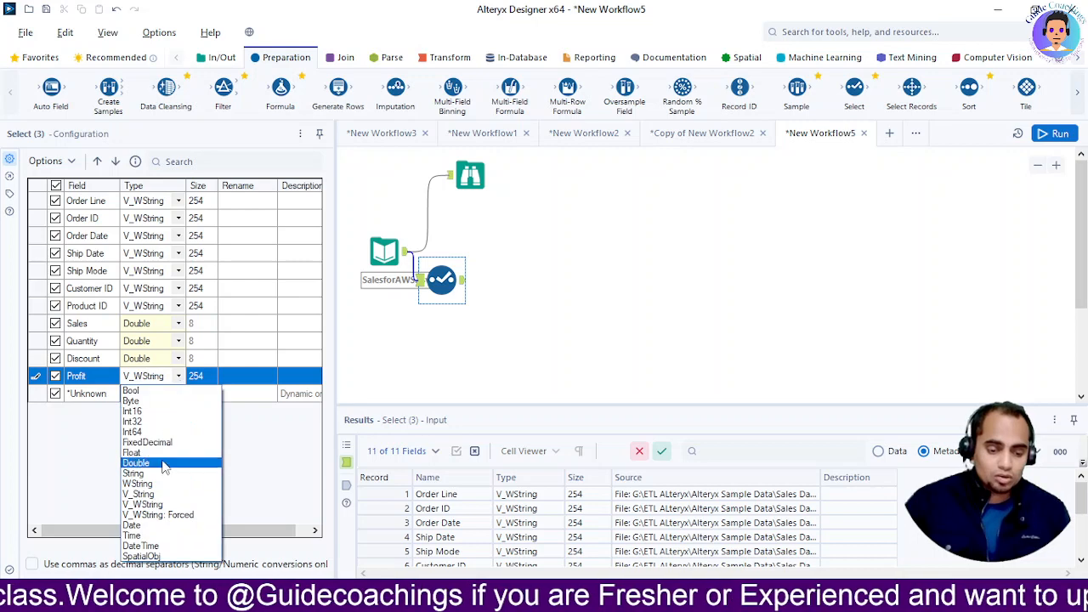
left_click(166, 464)
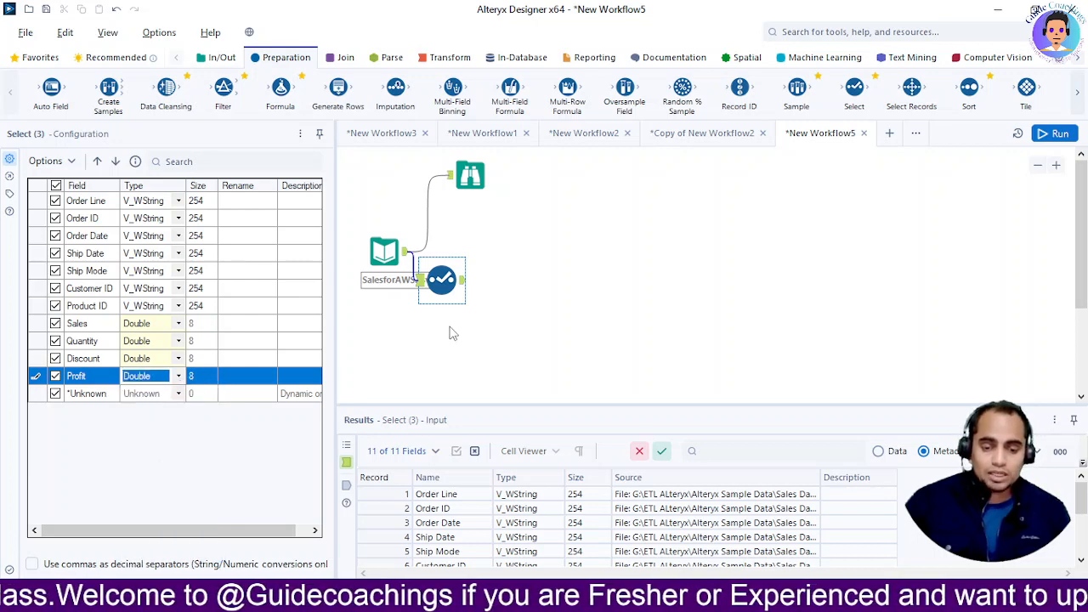
Step: Attach a Browse tool to the Select output and run the workflow to check the metadata of the converted fields
left_click(39, 57)
left_click_drag(38, 99, 511, 281)
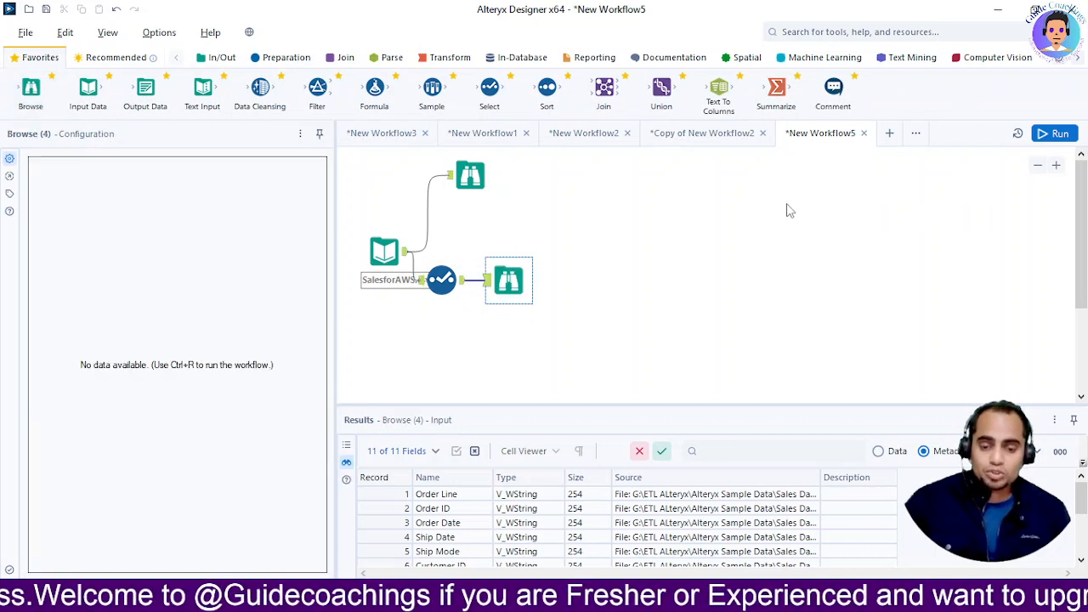
left_click(1044, 136)
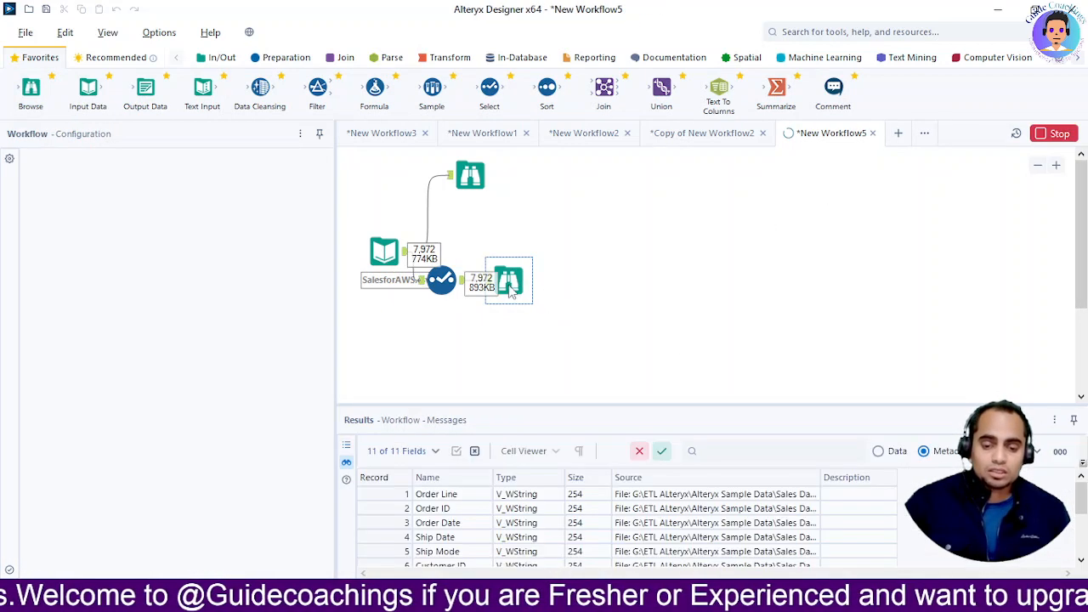
scroll(538, 528, "down", 2)
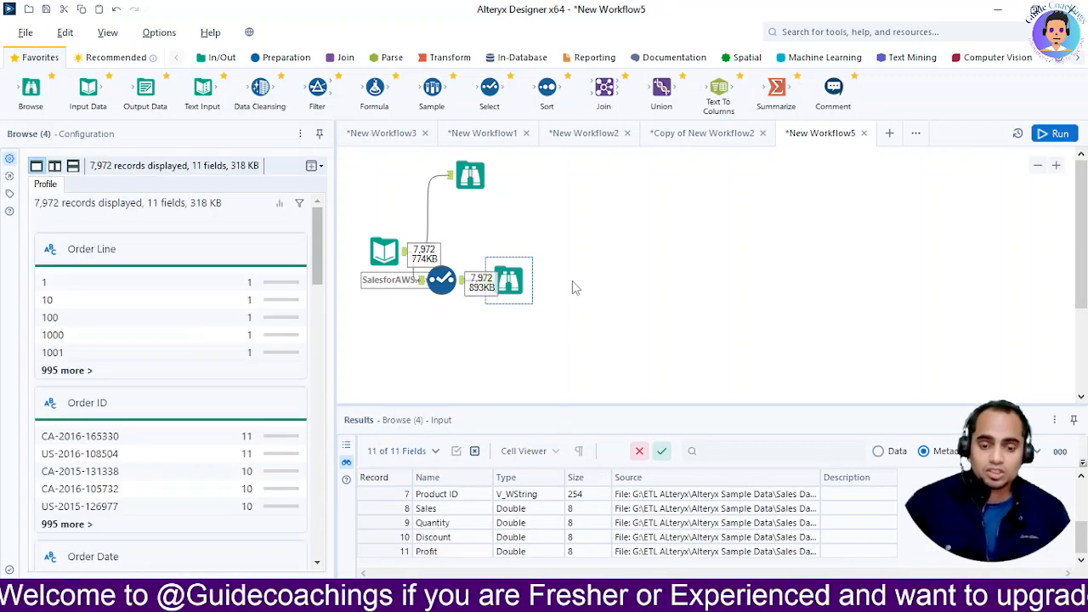
left_click(510, 281)
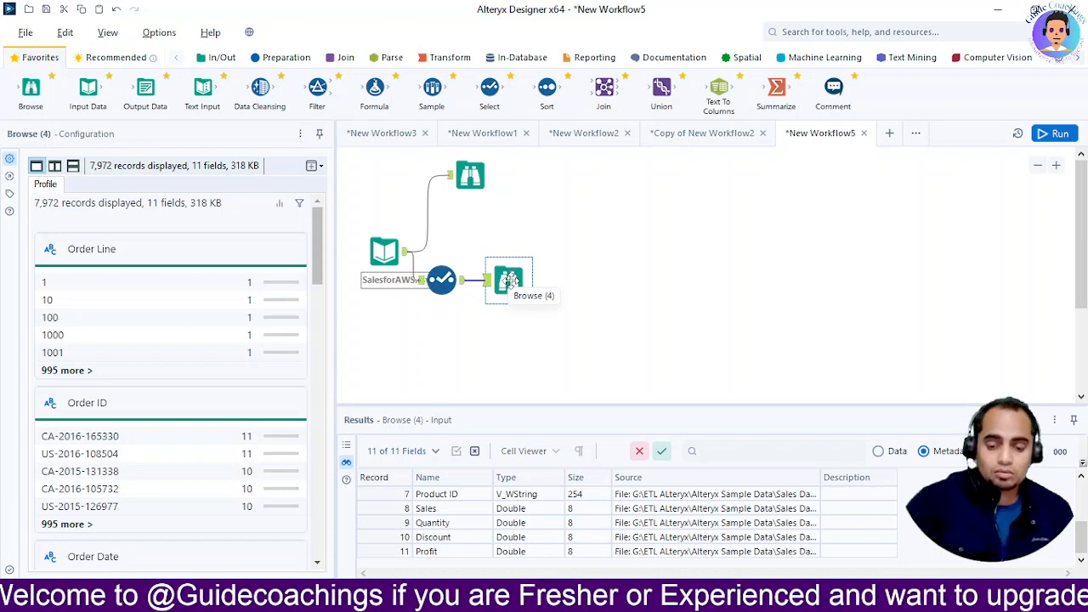
Step: Delete the Browse tool after the Select tool and switch the results from metadata to data
left_click(516, 232)
key("Delete")
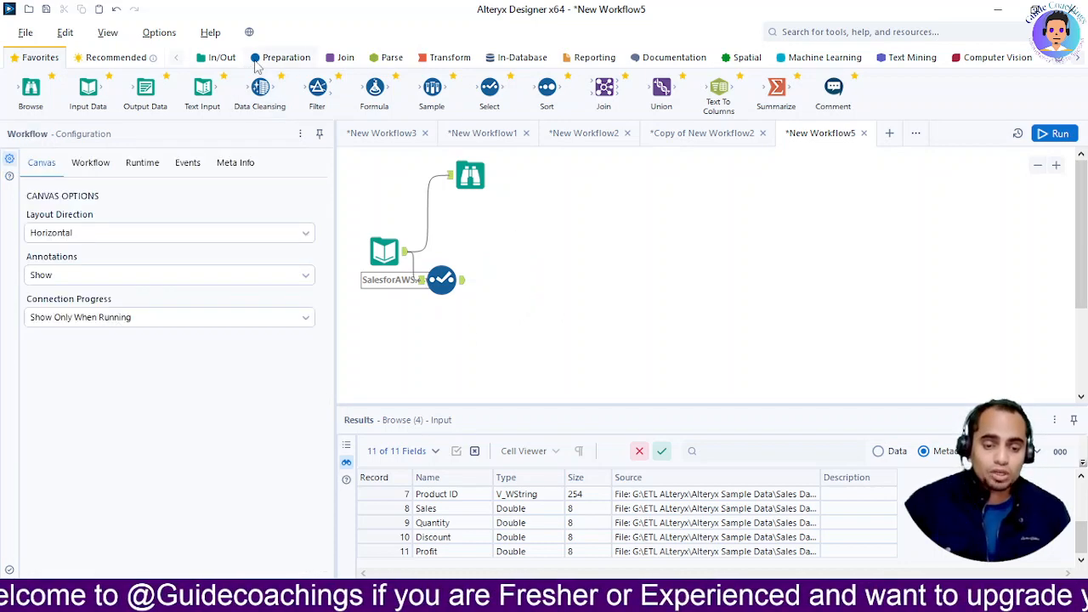
left_click(283, 58)
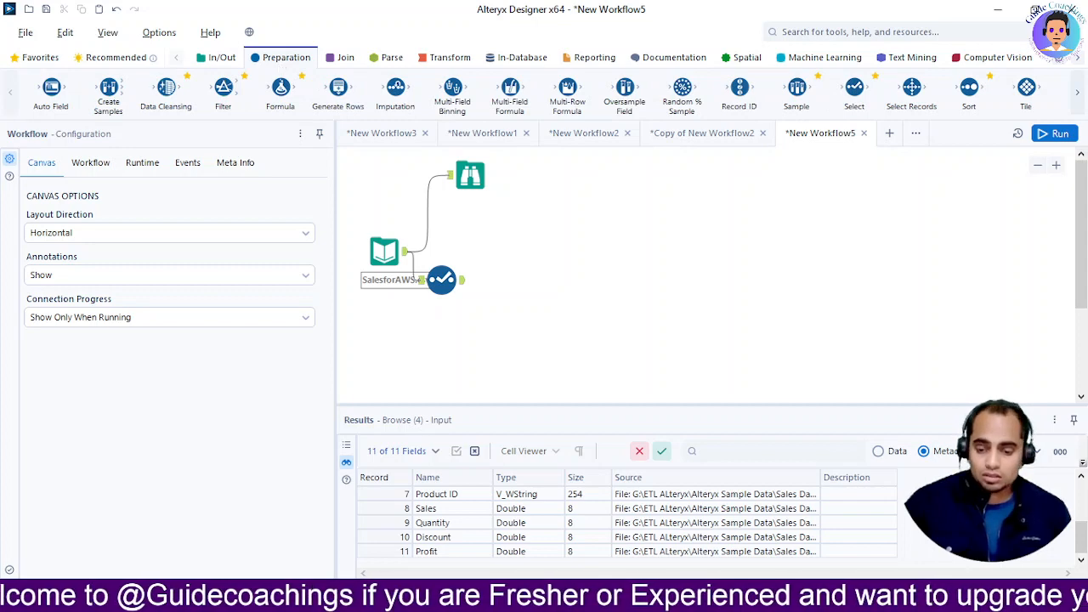
left_click(877, 454)
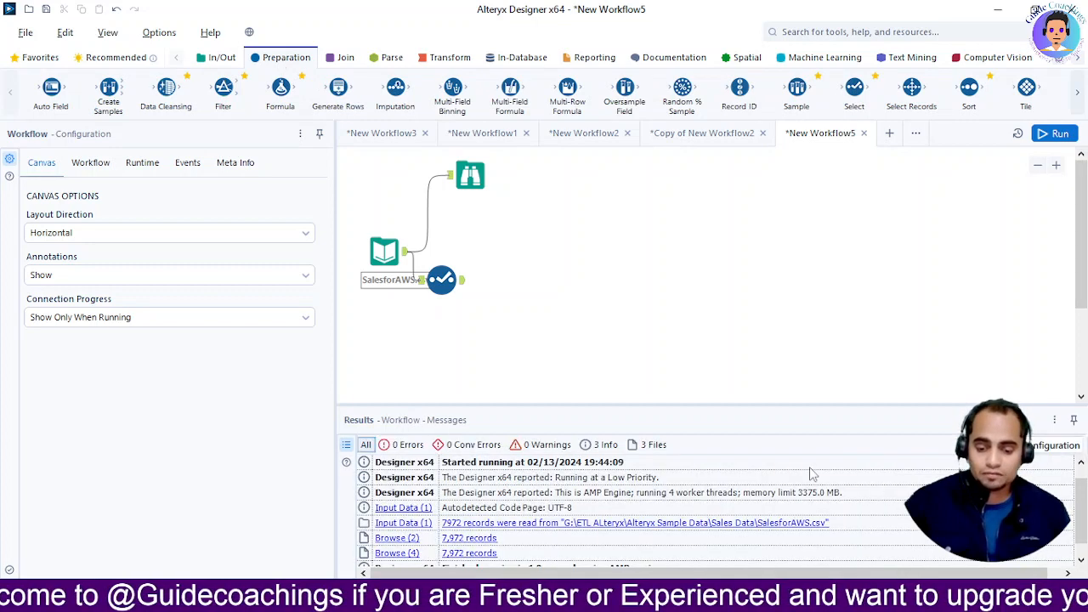
Step: Attach a new Browse tool to the Select output, spaced farther away from it, and run the workflow
left_click(34, 57)
left_click_drag(48, 100, 513, 285)
left_click(1045, 139)
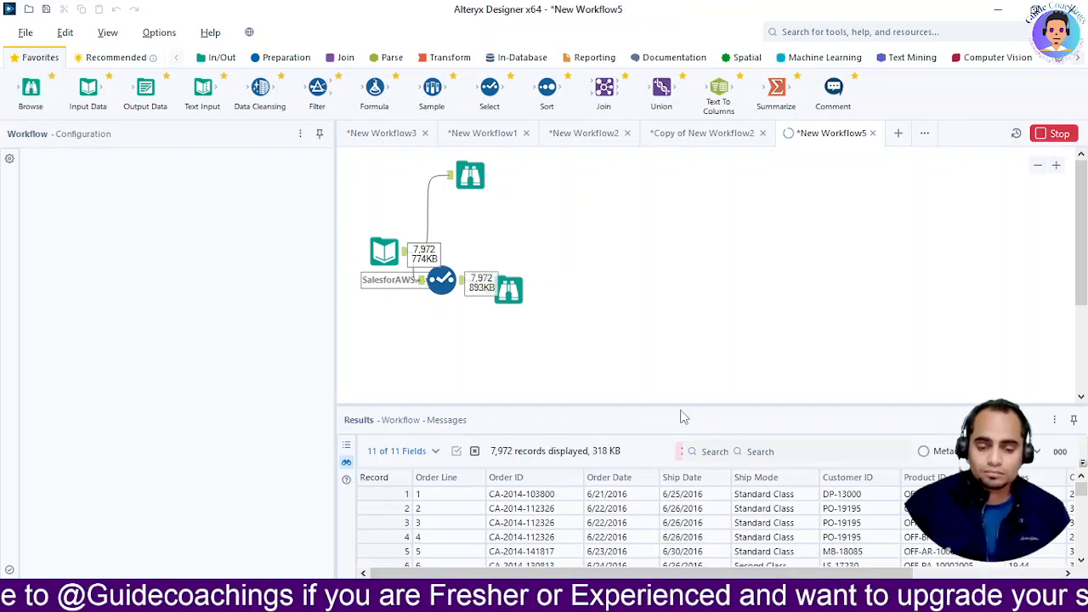
left_click(503, 284)
left_click_drag(504, 284, 538, 287)
Step: Enlarge the results area and examine the Sales, Quantity, Discount and Profit values across the Browse records
scroll(681, 553, "down", 3)
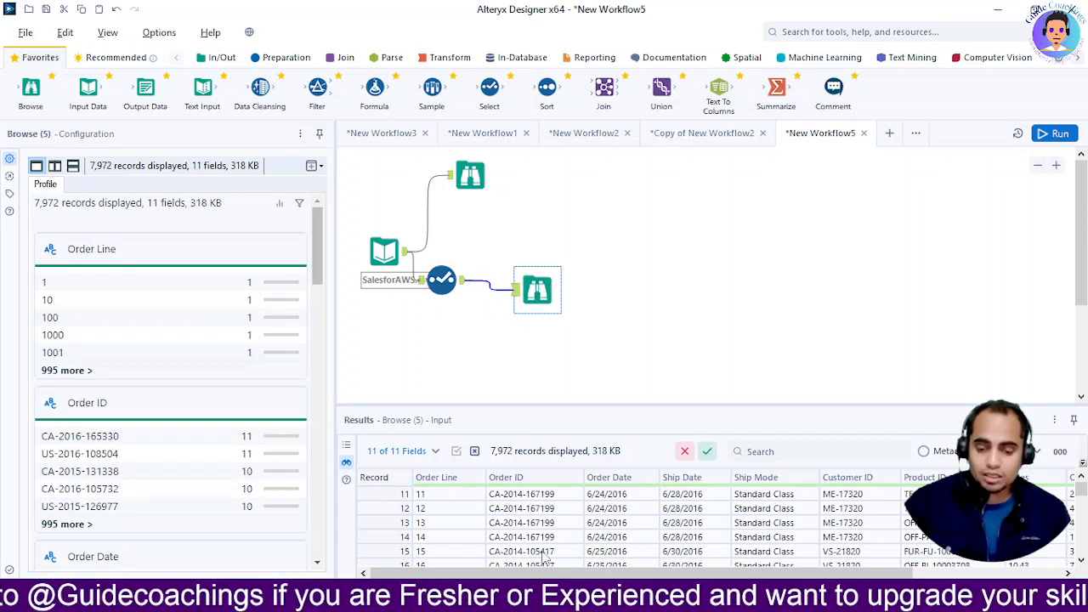
scroll(595, 544, "down", 3)
scroll(669, 541, "up", 1)
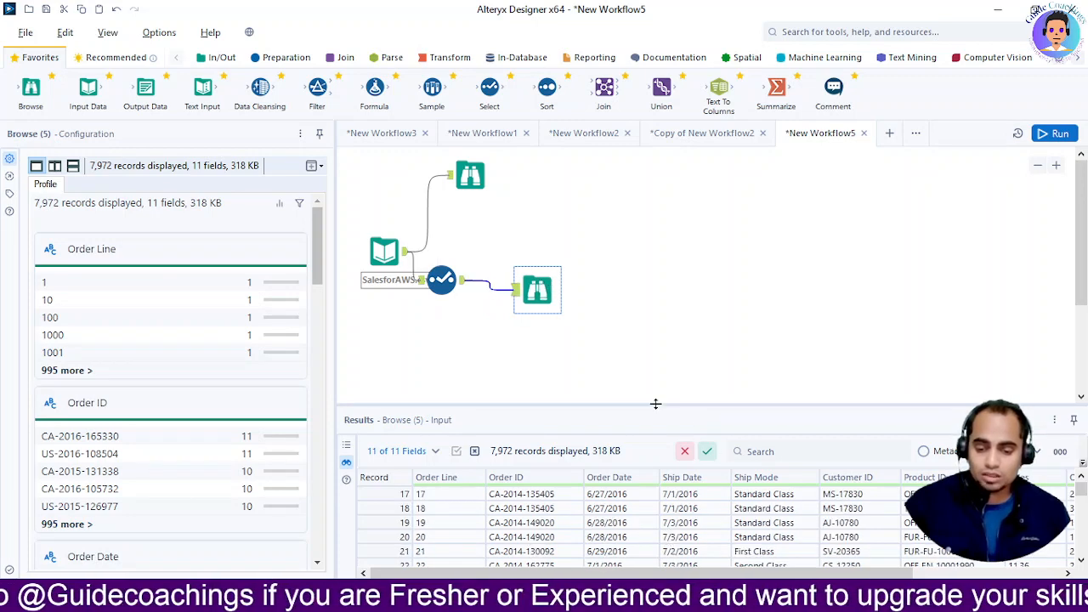
left_click_drag(644, 406, 639, 337)
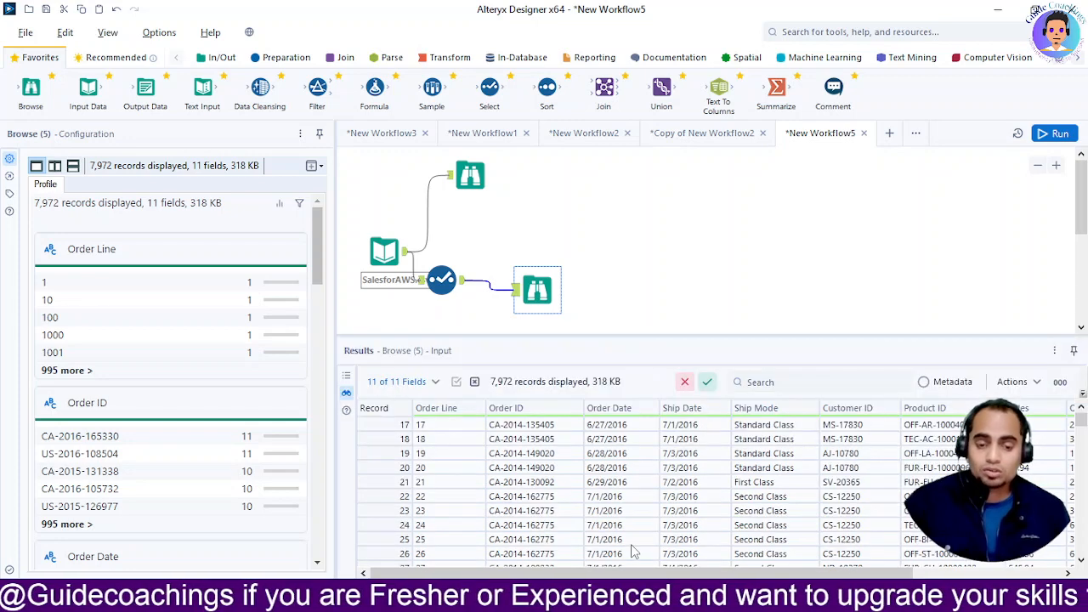
left_click_drag(472, 576, 634, 574)
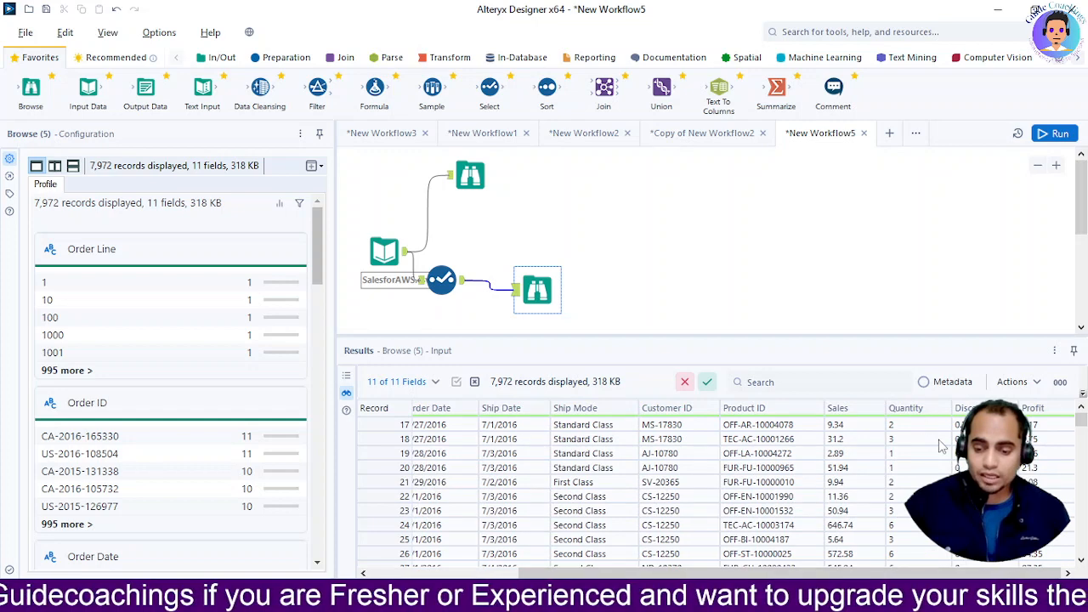
scroll(908, 439, "down", 9)
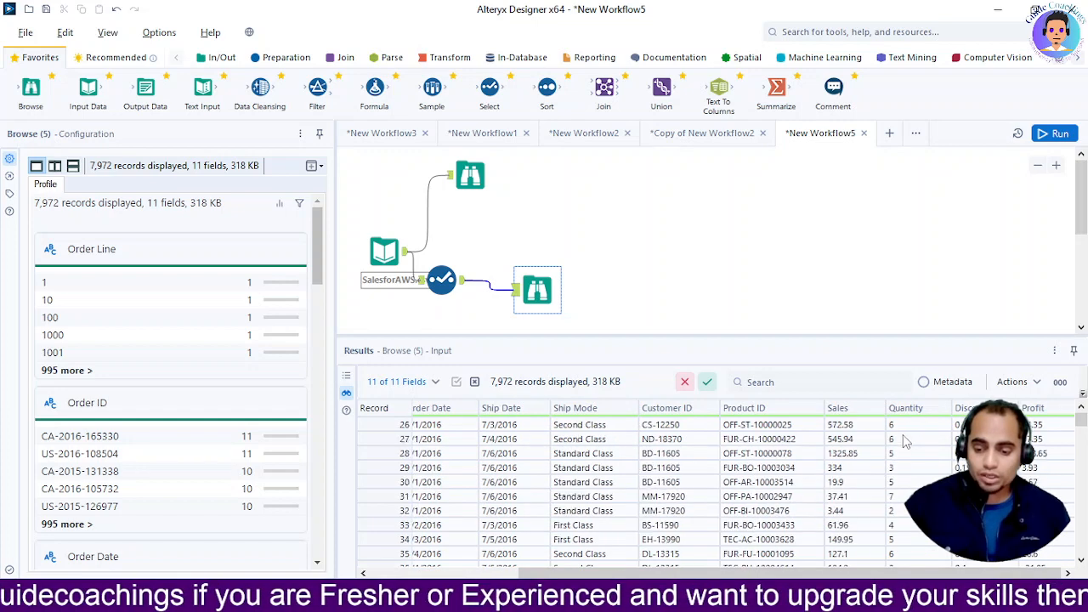
scroll(921, 468, "up", 14)
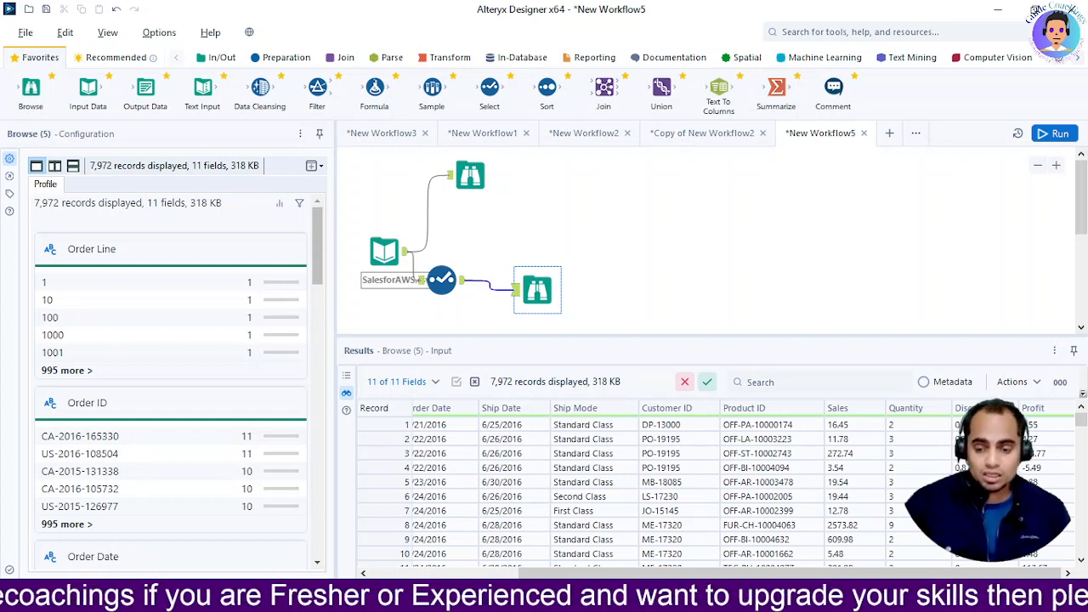
scroll(714, 488, "down", 2)
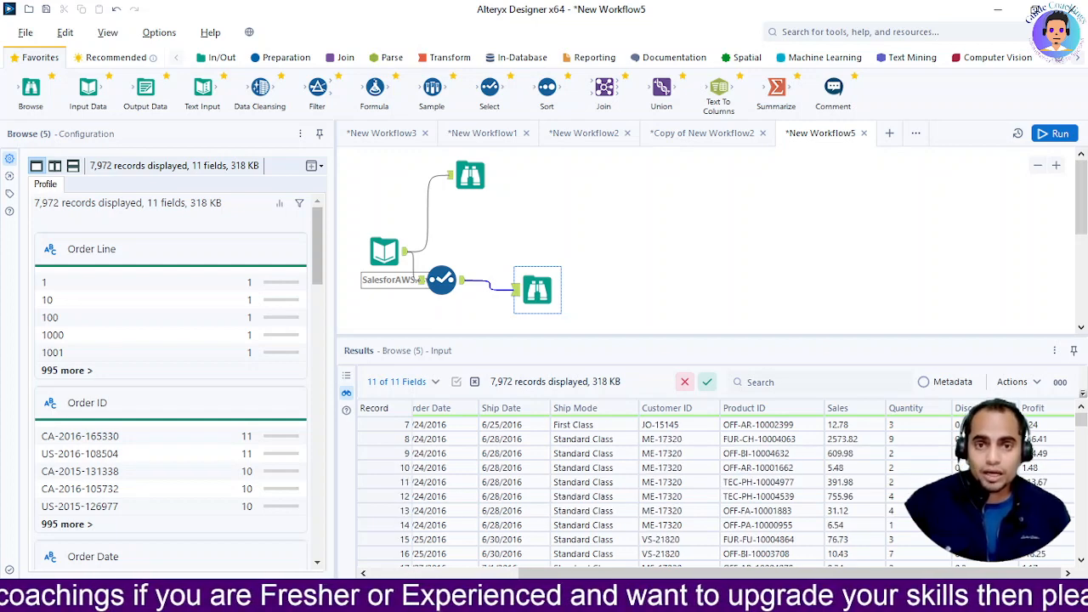
scroll(714, 489, "down", 15)
scroll(715, 489, "down", 9)
scroll(714, 489, "up", 7)
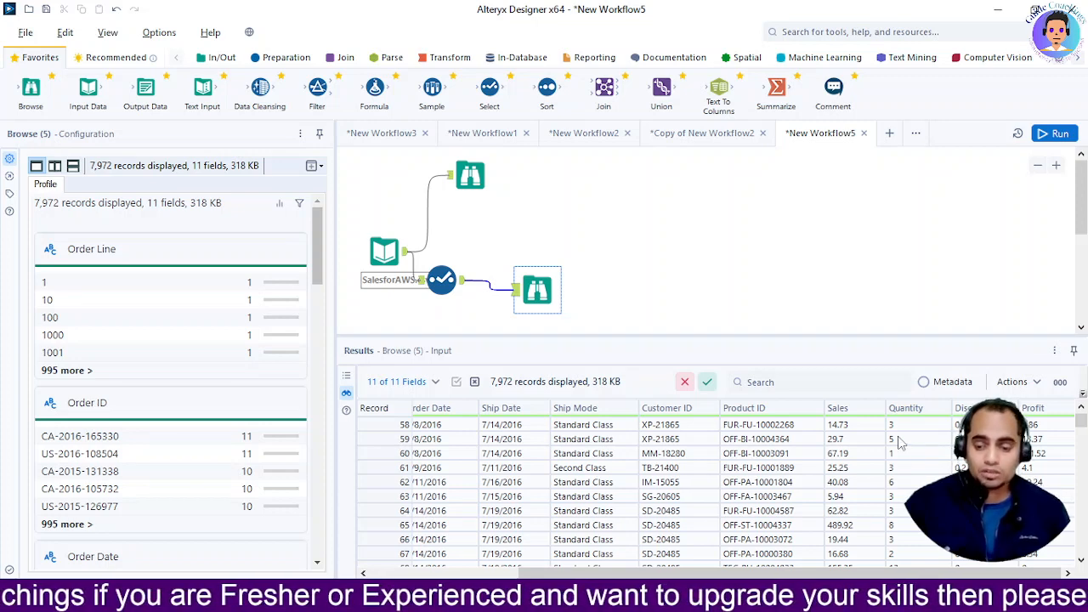
Step: Move the Browse tool farther away from the Select tool to make room on their connection
left_click_drag(530, 288, 597, 283)
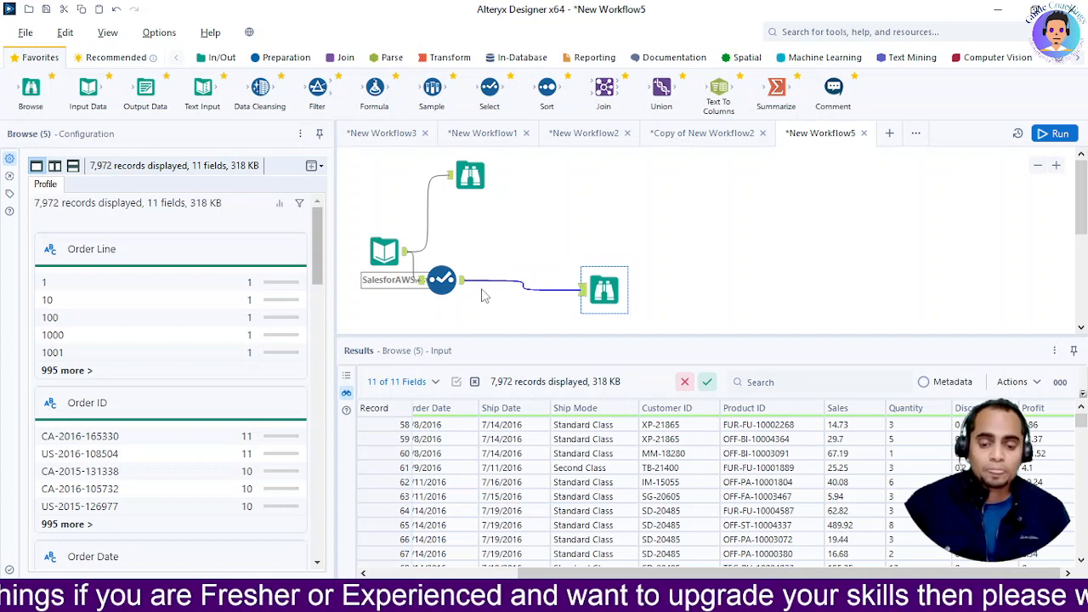
Step: Open the Formula tool's example workflow and examine its sample formula cases on an enlarged canvas
left_click(274, 61)
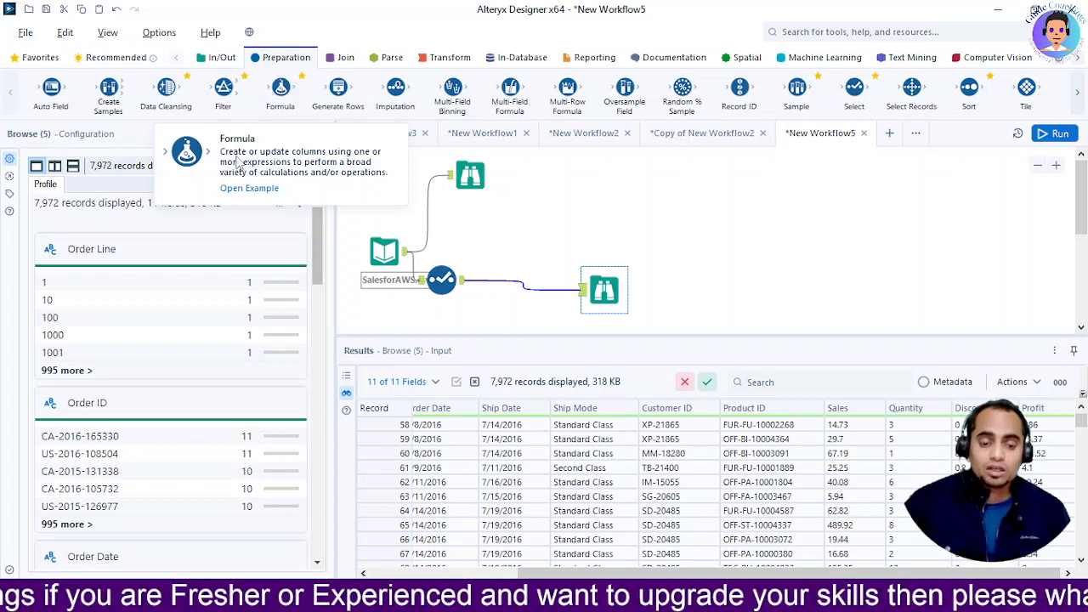
left_click(260, 190)
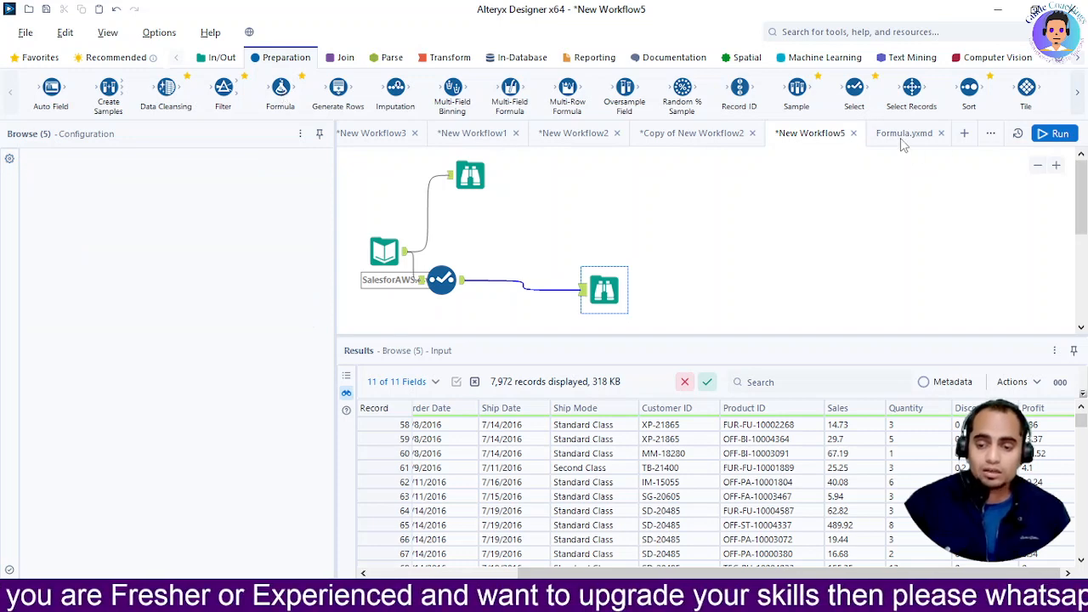
left_click(902, 143)
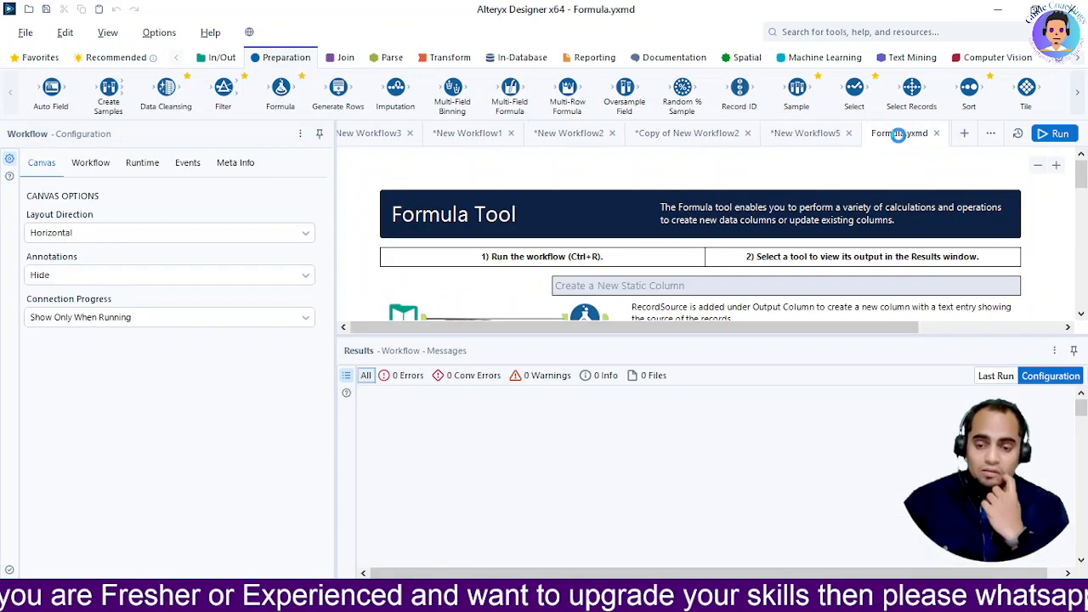
left_click_drag(631, 336, 627, 386)
scroll(621, 313, "down", 10)
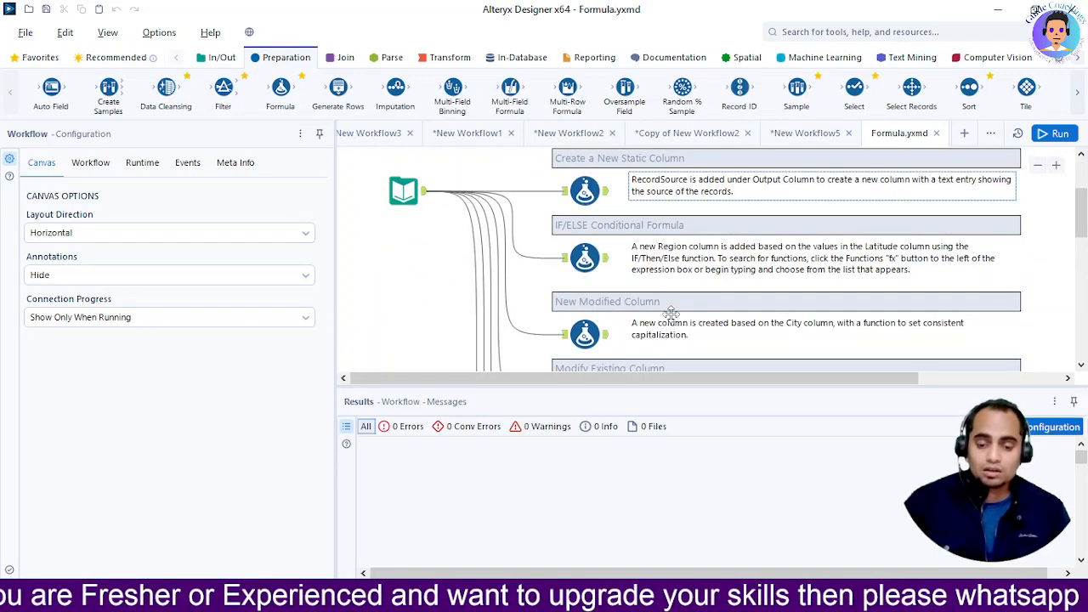
scroll(667, 330, "down", 3)
scroll(667, 329, "up", 15)
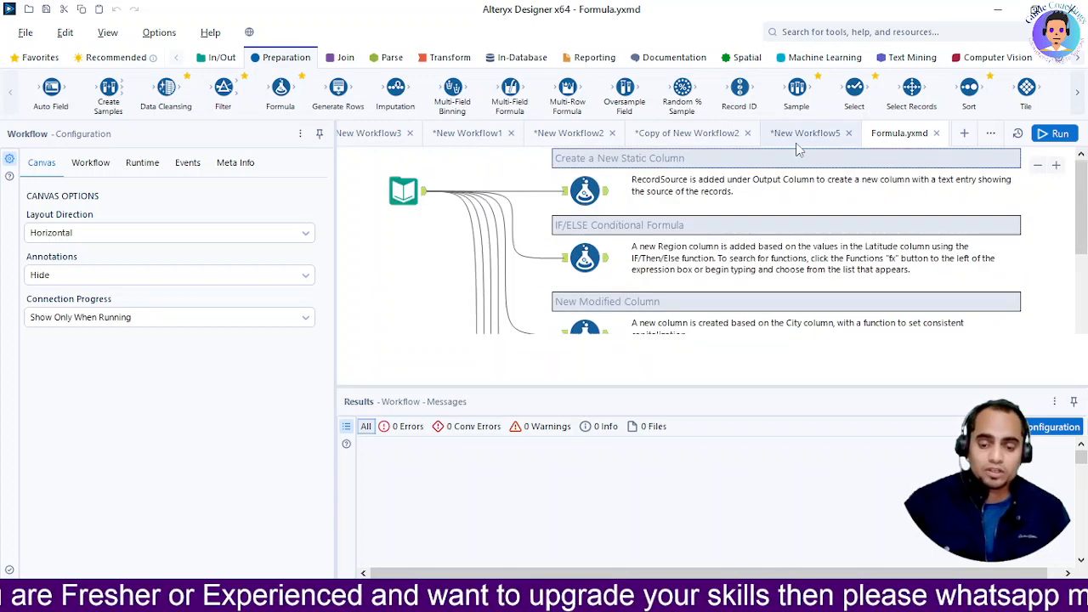
Step: Return to New Workflow5, insert a Formula tool between Select and Browse, and add an output column named calculations
left_click(791, 132)
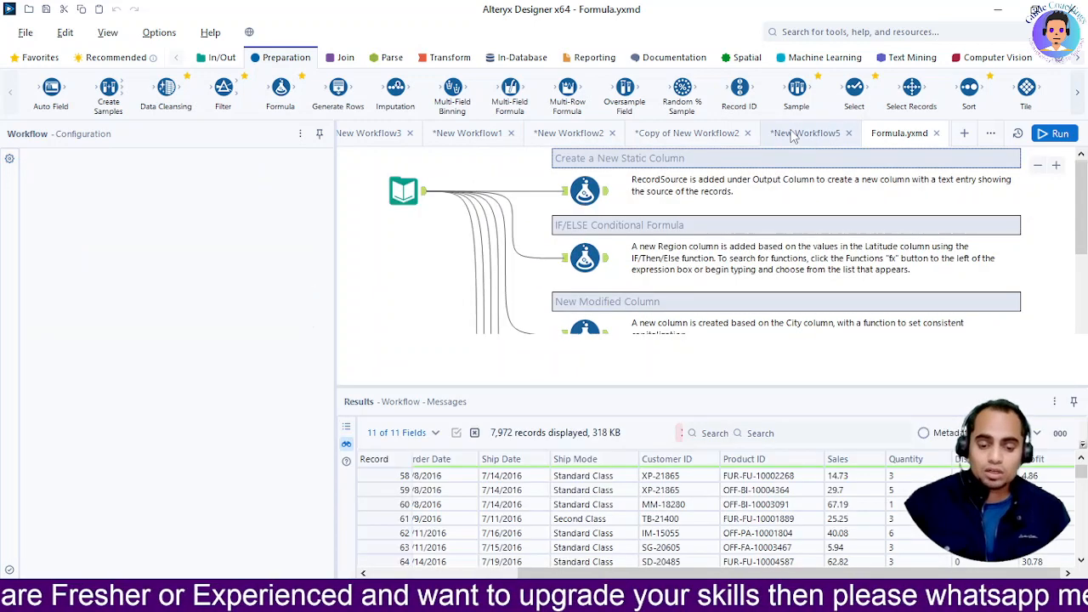
left_click_drag(270, 101, 518, 291)
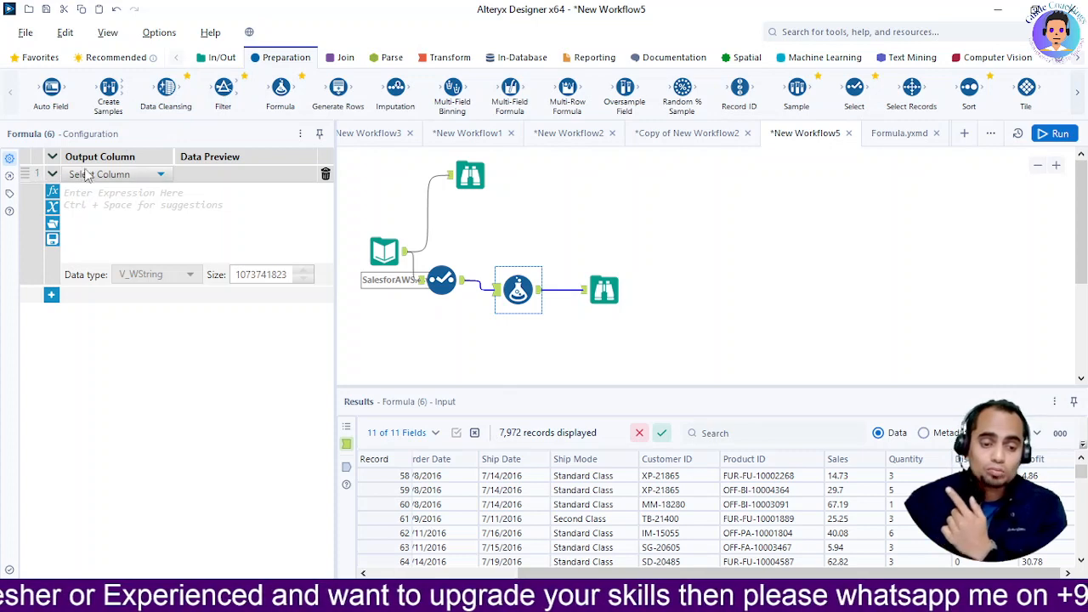
left_click(153, 175)
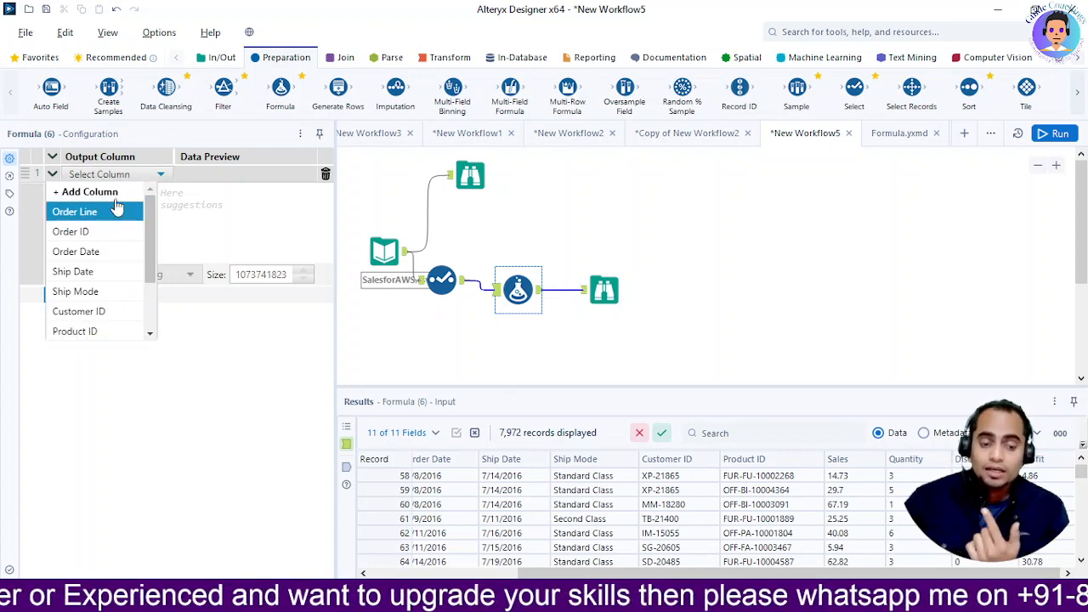
left_click(116, 199)
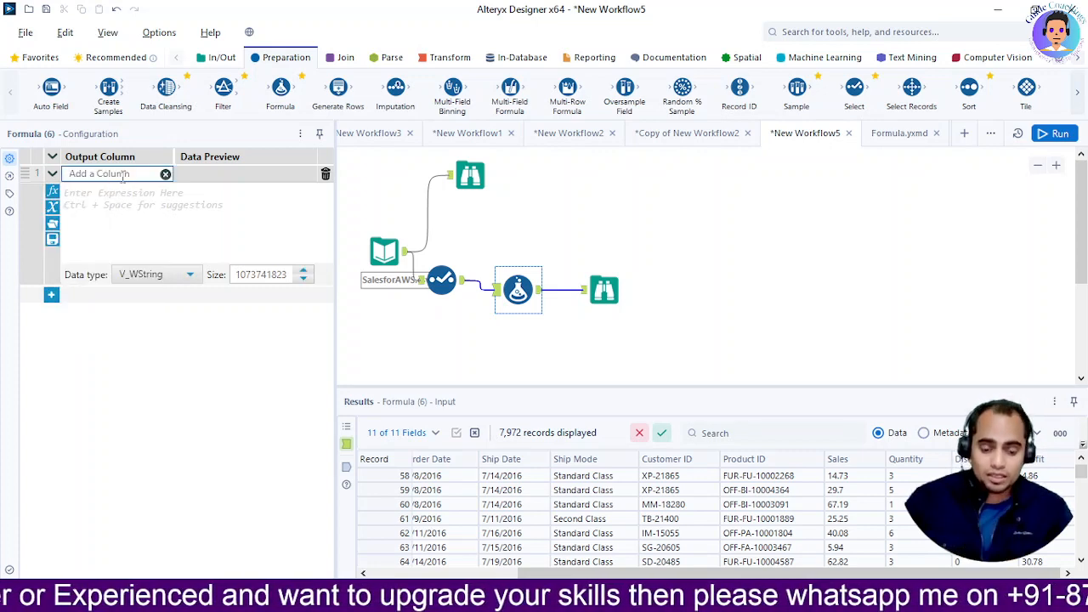
type("ca")
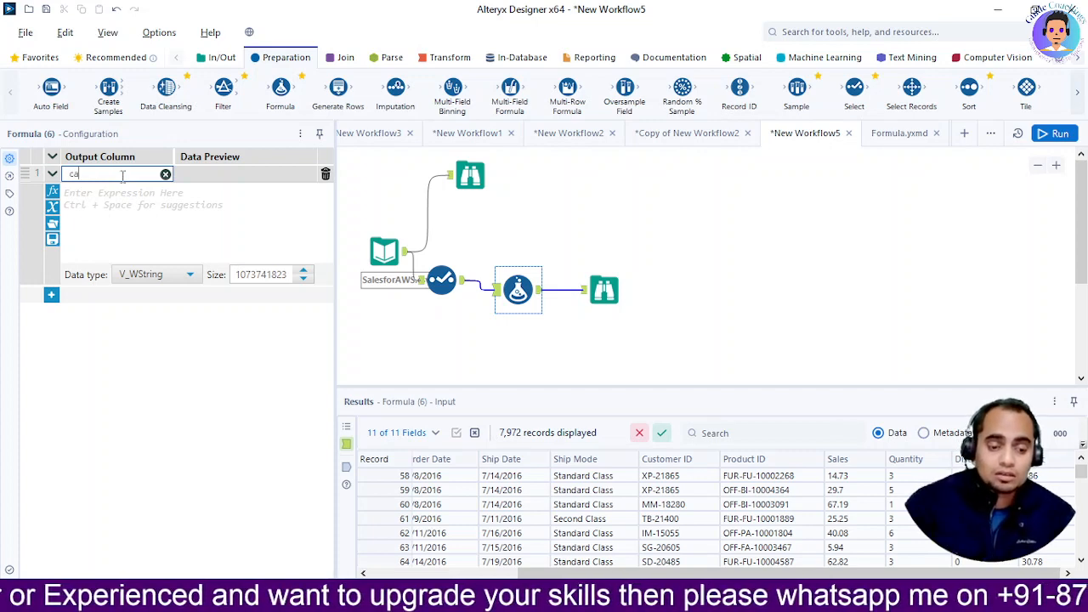
type("llculations")
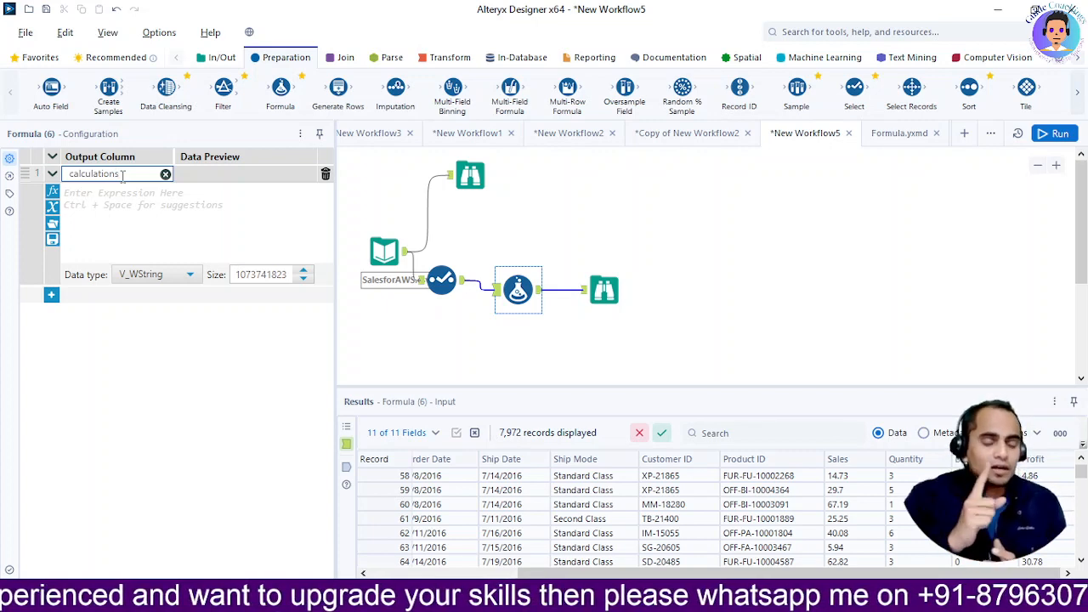
Step: Find the conditional functions for the calculations column and insert the IF c THEN t ELSE f ENDIF template
left_click(53, 196)
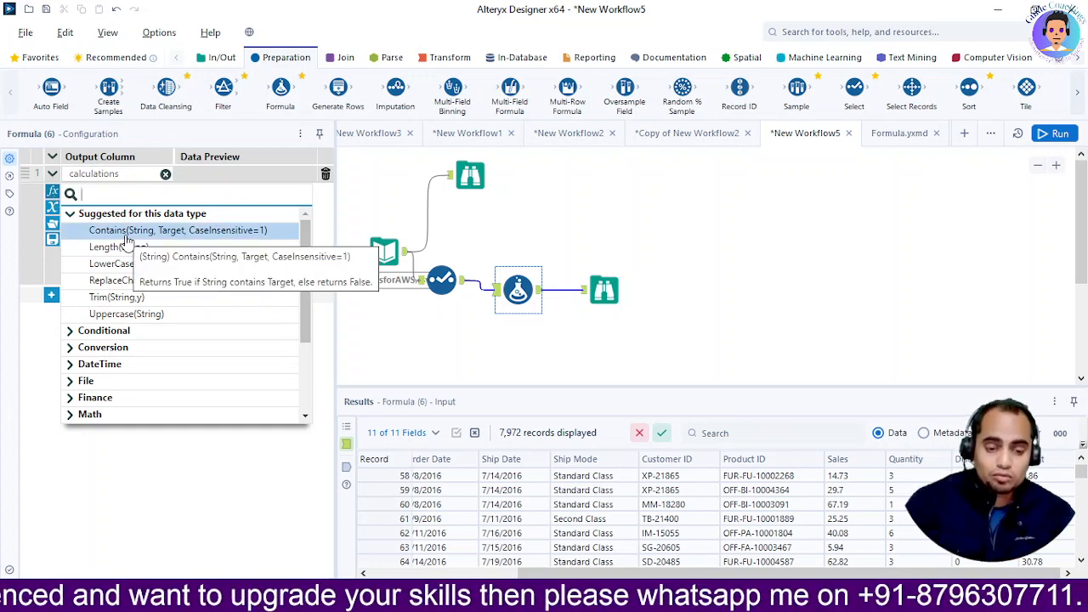
type("if")
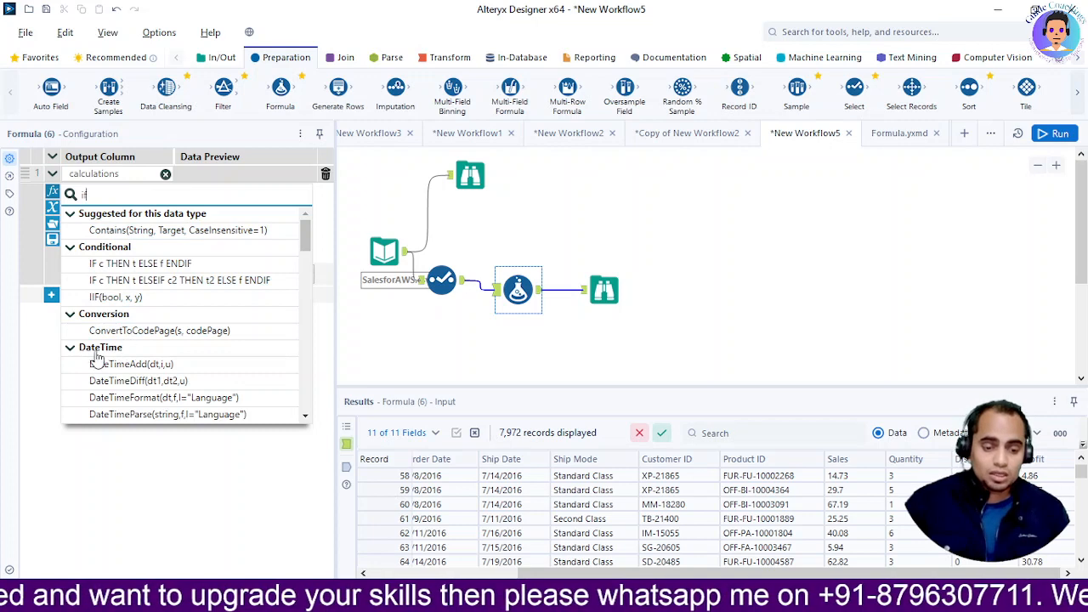
left_click(105, 271)
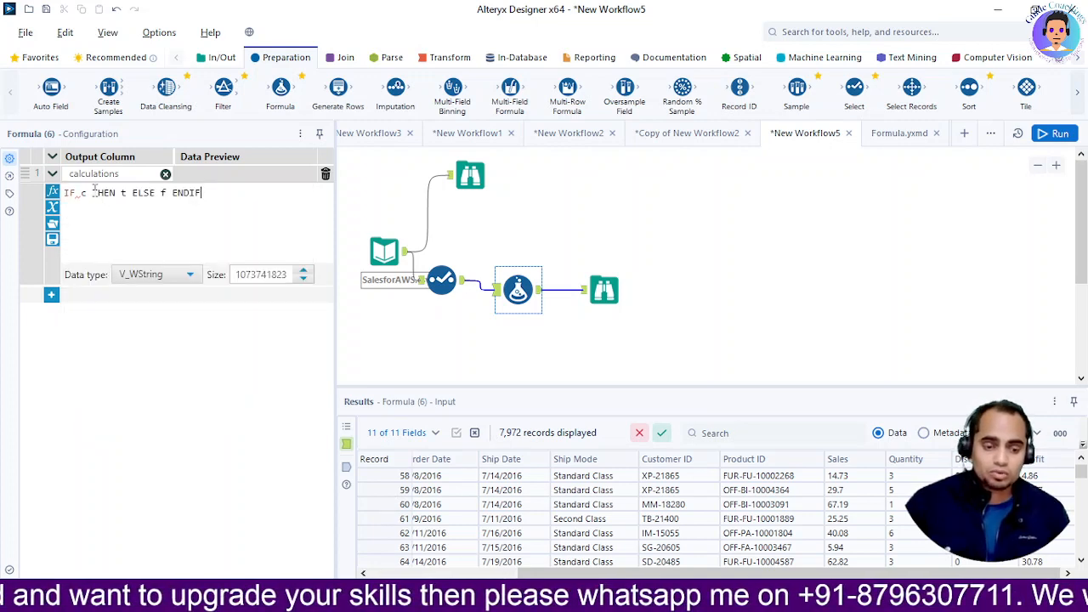
Step: Replace the placeholder condition c in the IF expression with [Quantity]>10
key("BackSpace")
type("qy")
key("BackSpace")
type("ia")
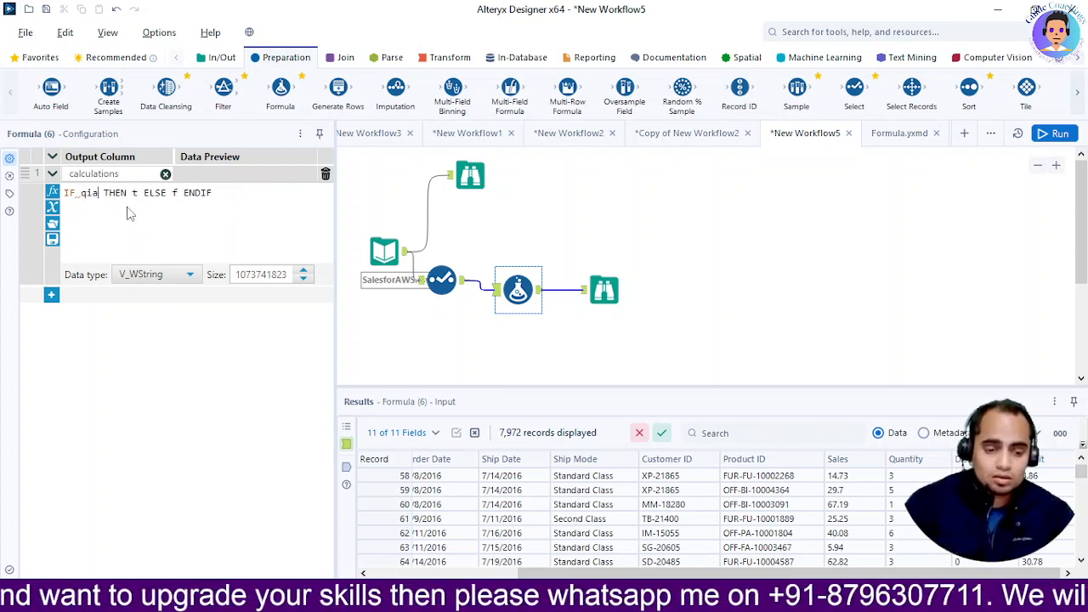
key("BackSpace")
key("BackSpace")
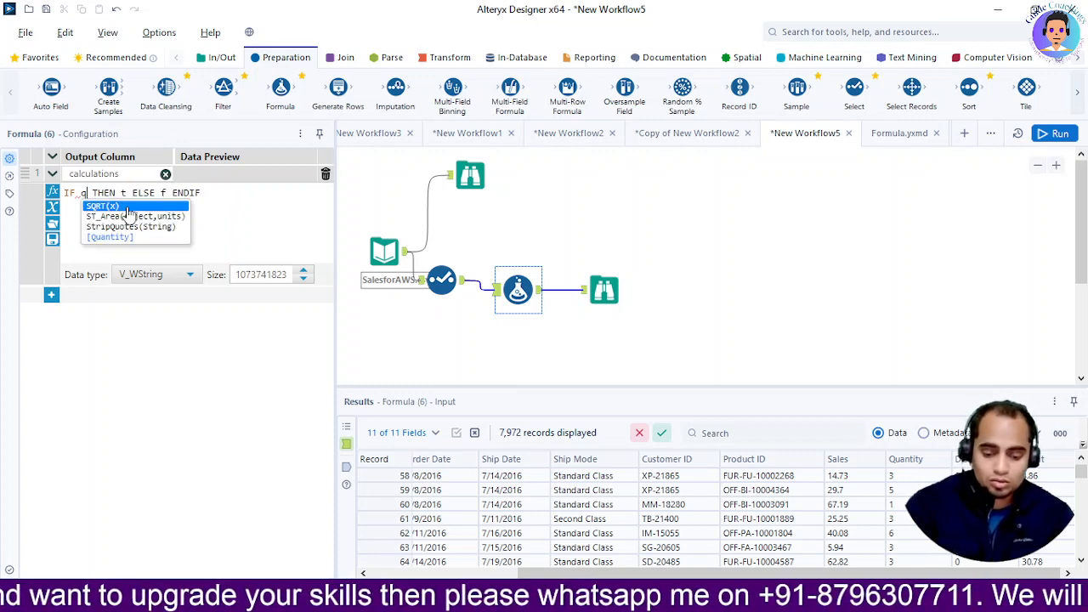
type("u")
key("Down")
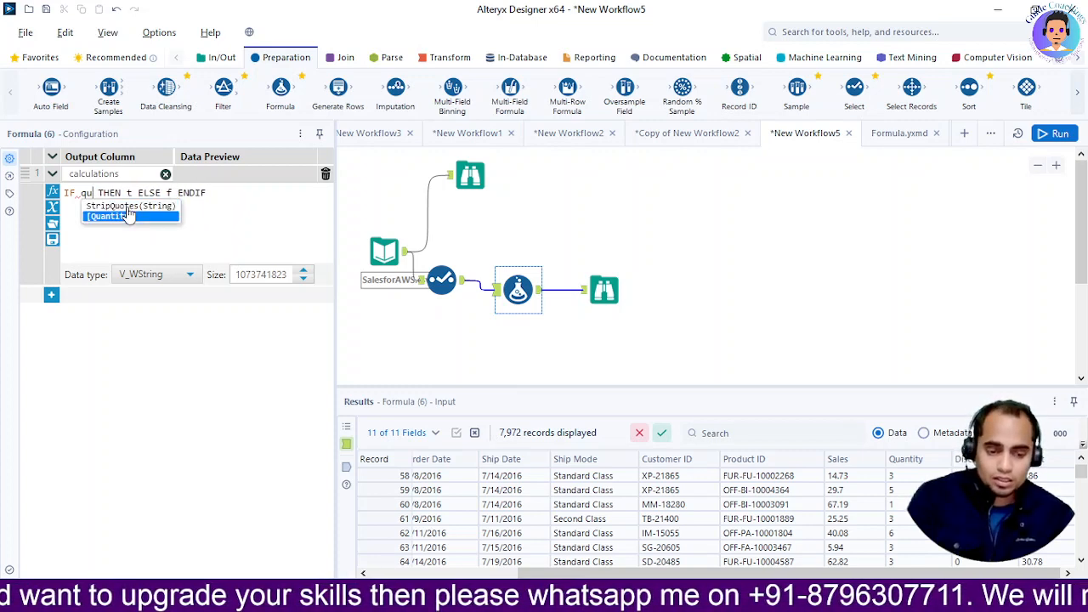
key("Return")
type(">1")
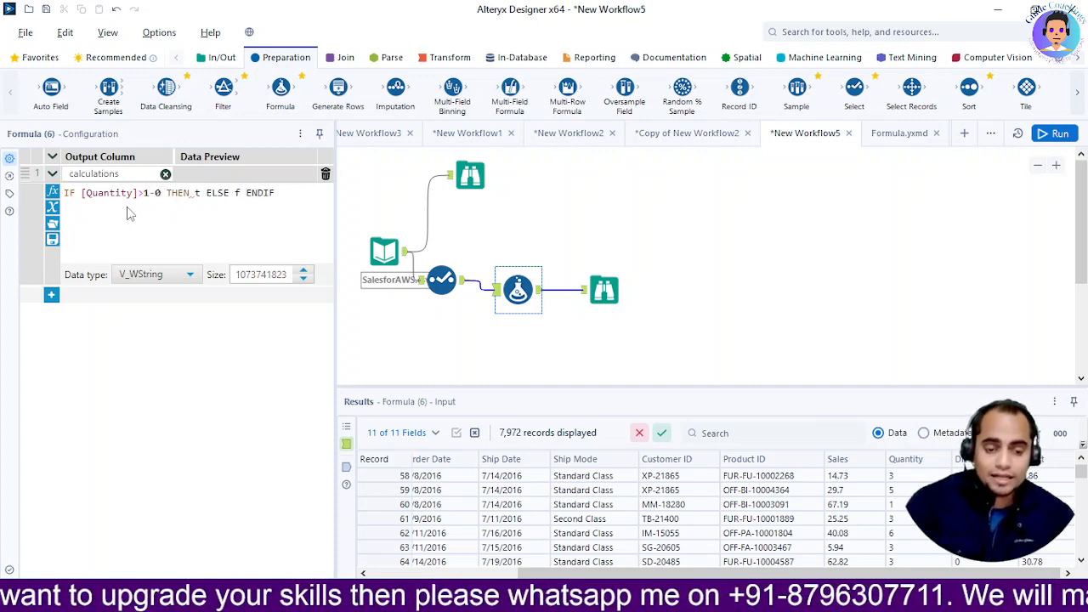
type("0")
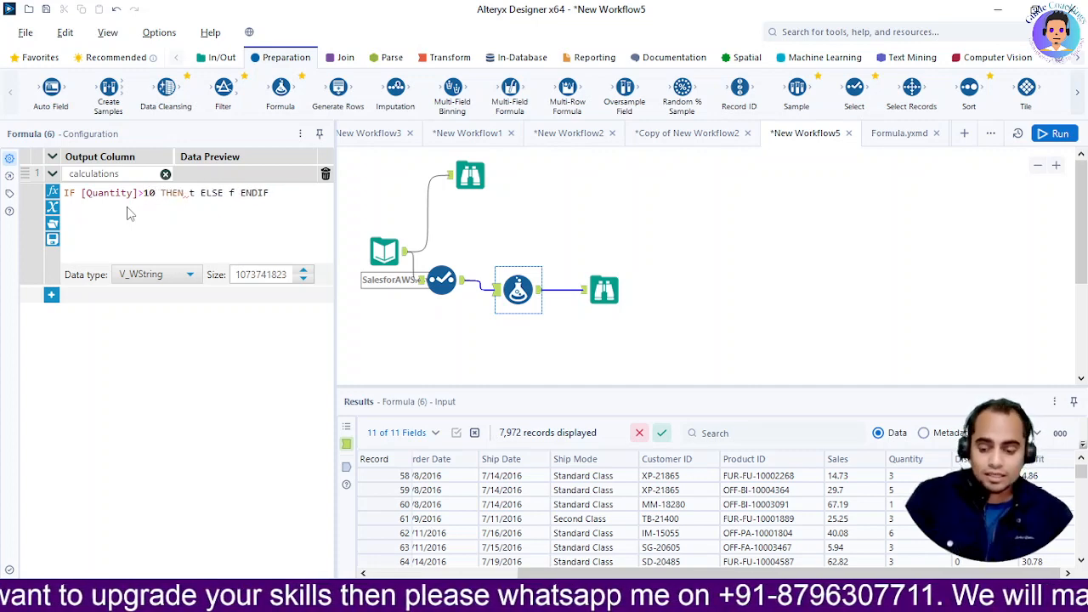
Step: Replace the THEN placeholder t in the expression with the text 'Above'
key("Right")
key("Right")
key("Right")
key("Right")
key("Right")
key("Right")
key("Right")
key("BackSpace")
type("'")
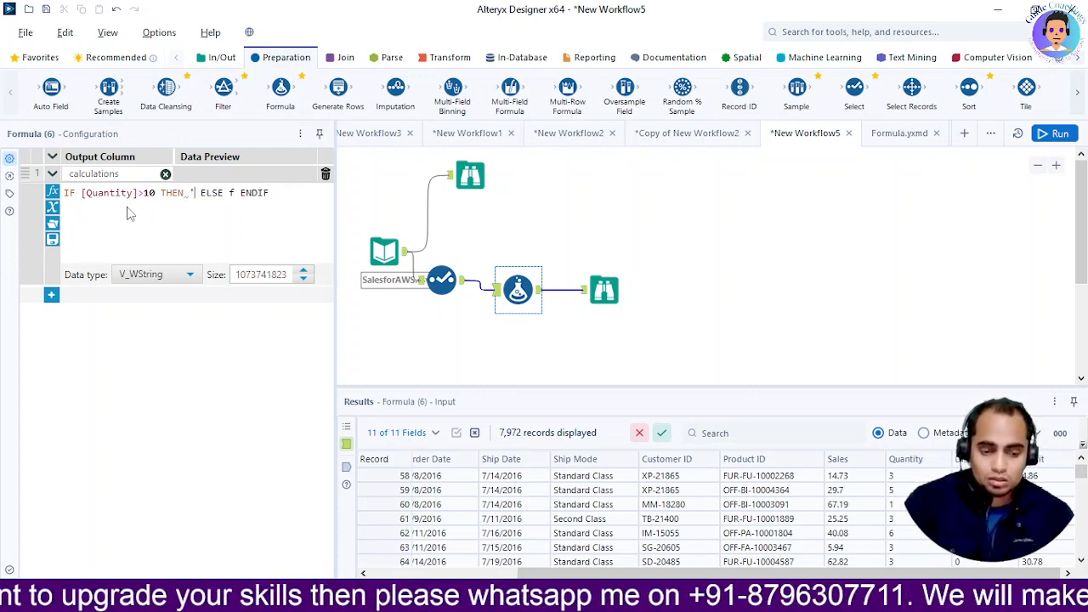
type("Above'")
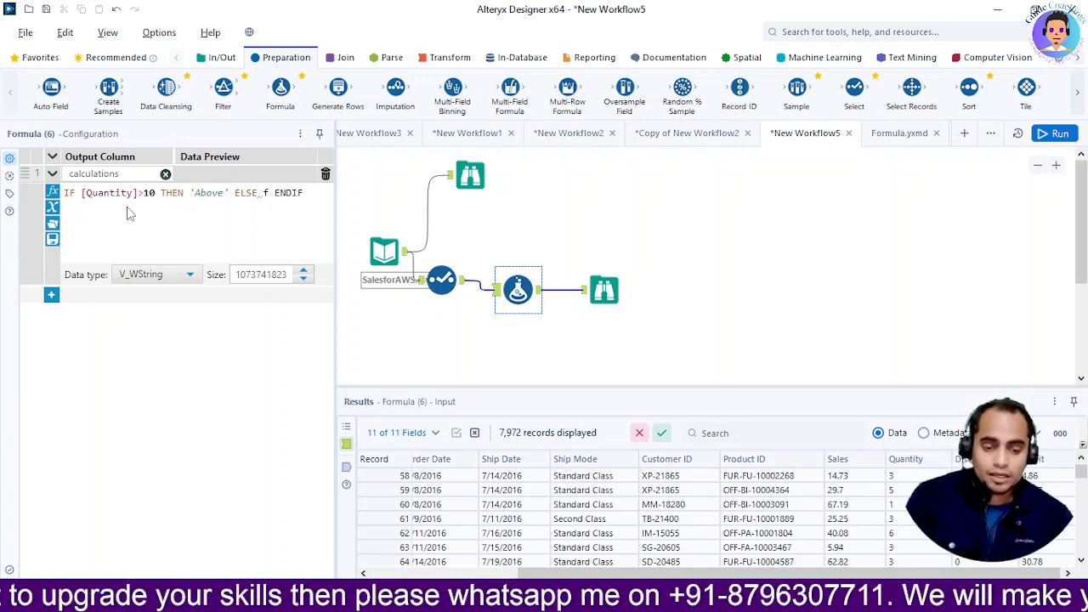
Step: Replace the ELSE placeholder f in the expression with the text 'Below'
left_click(275, 193)
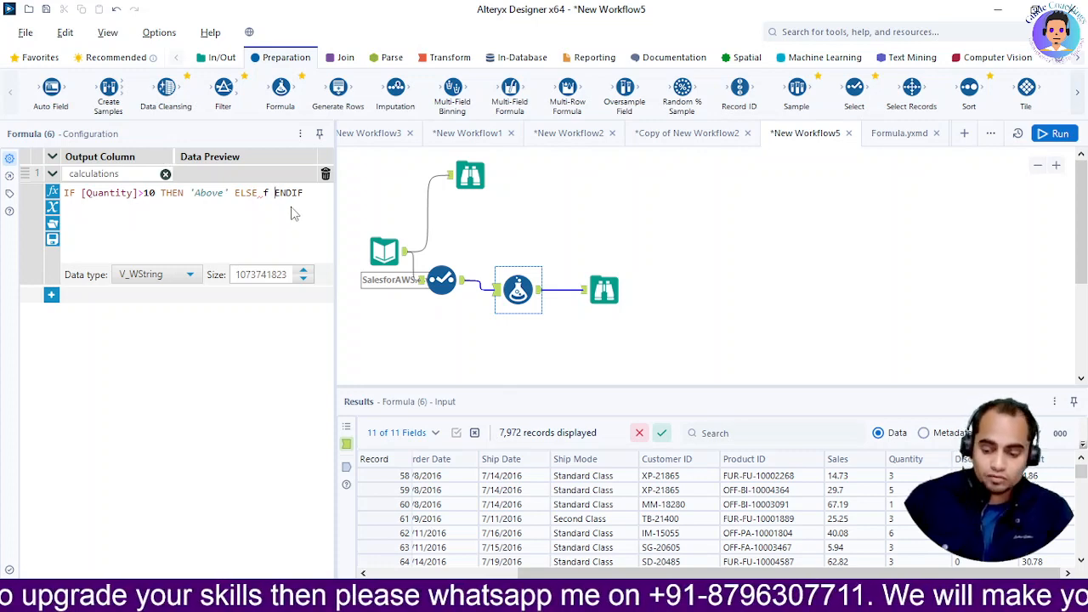
key("BackSpace")
key("BackSpace")
type("'Below")
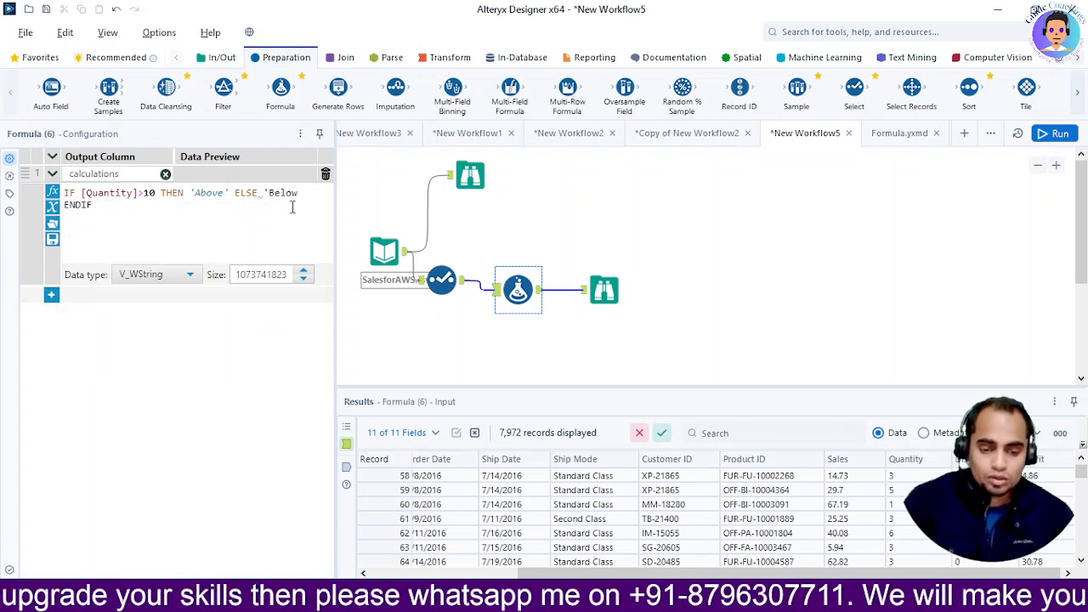
type("'")
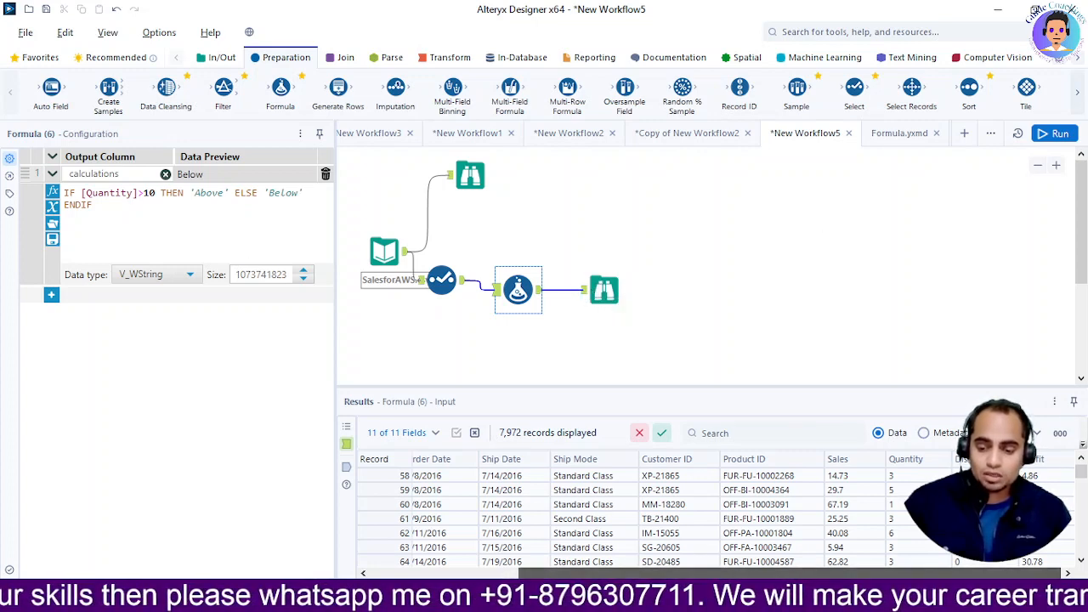
Step: Run the workflow and compare the calculations column with the Quantity values in the Browse records after the Formula tool
left_click(1042, 134)
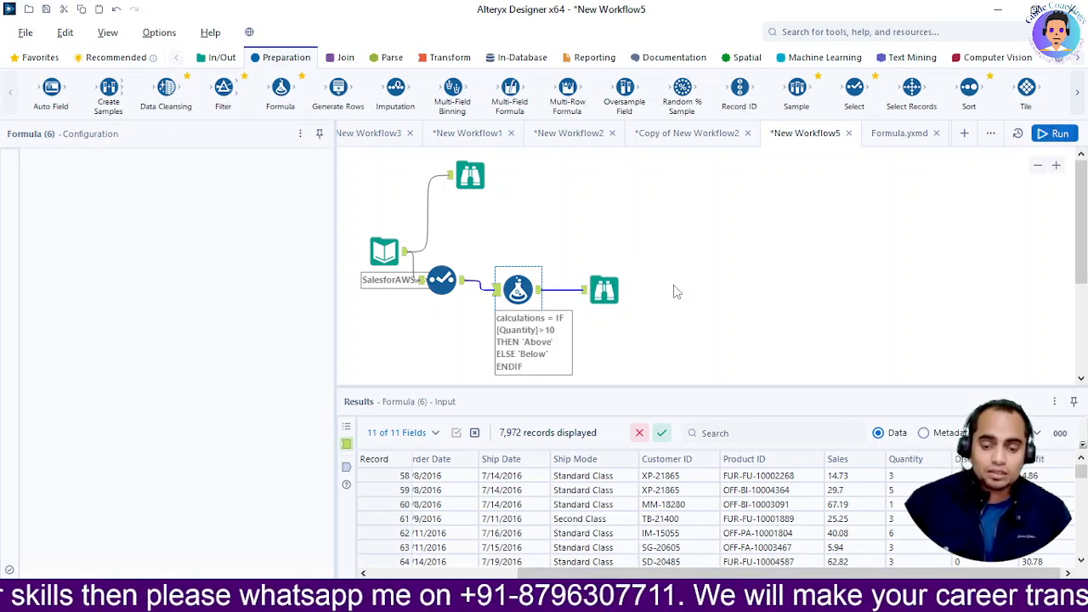
left_click(593, 293)
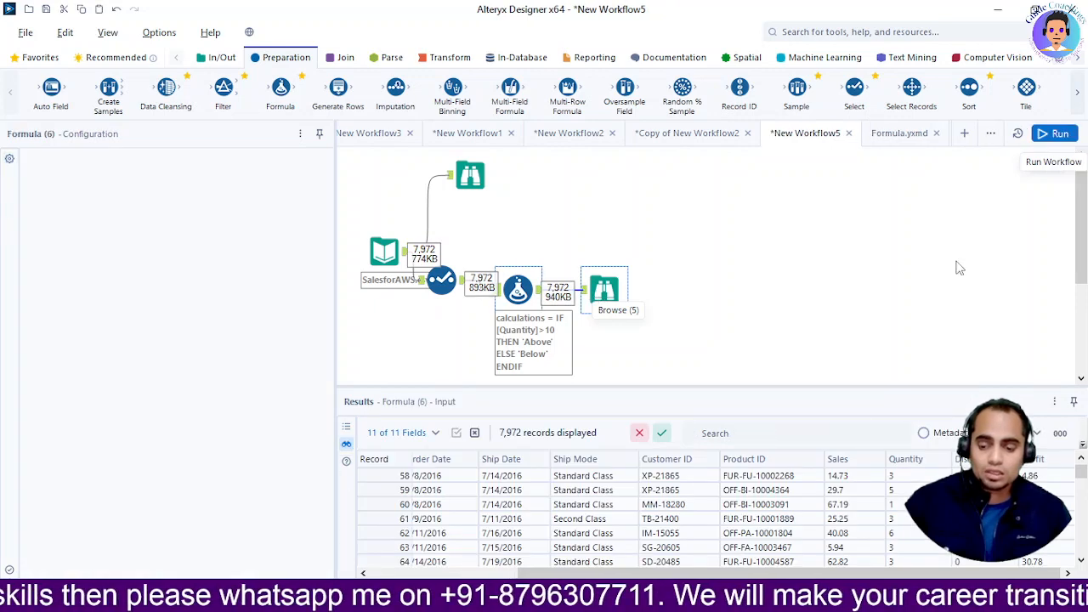
left_click(1054, 136)
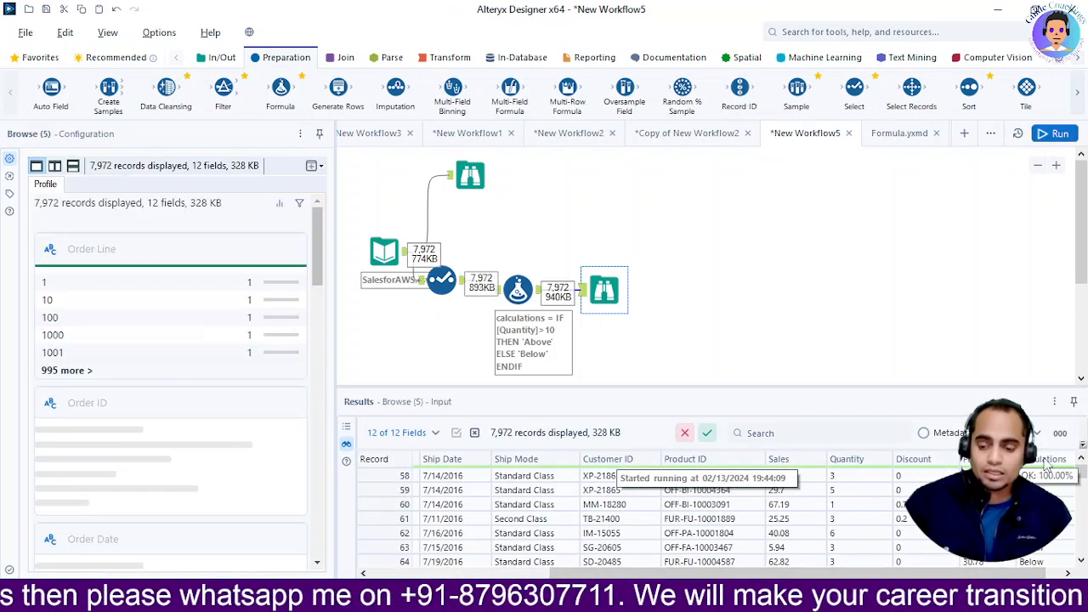
scroll(1034, 470, "down", 5)
scroll(705, 519, "down", 20)
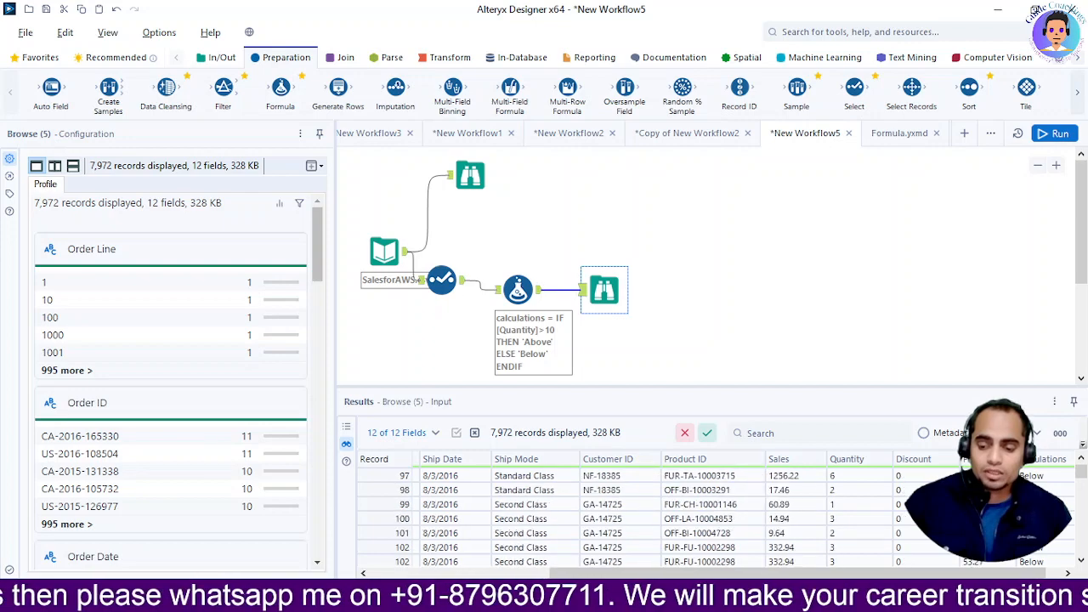
scroll(706, 518, "down", 11)
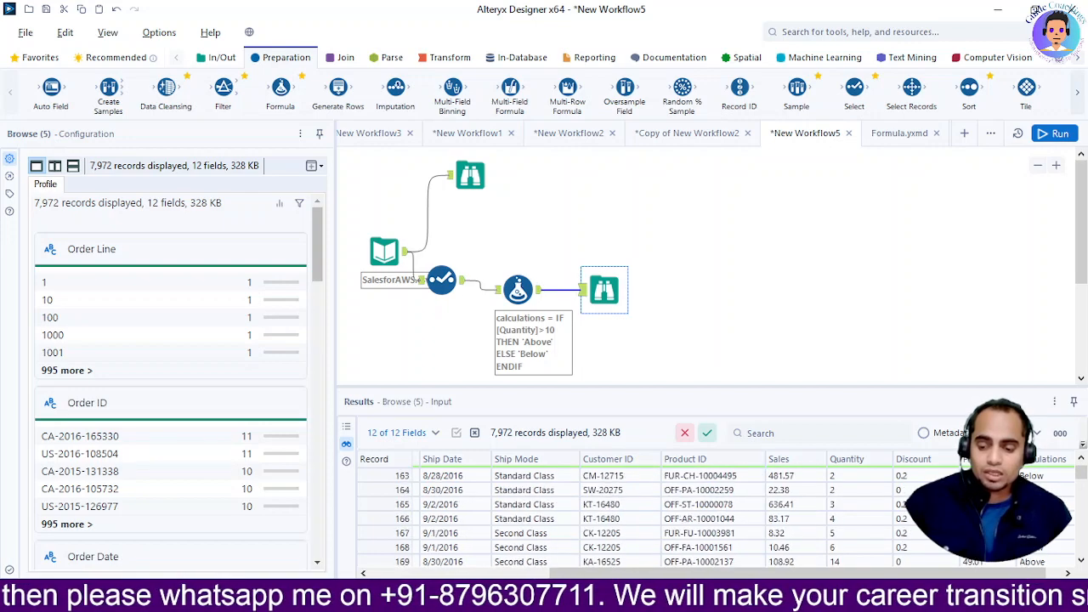
left_click(1038, 549)
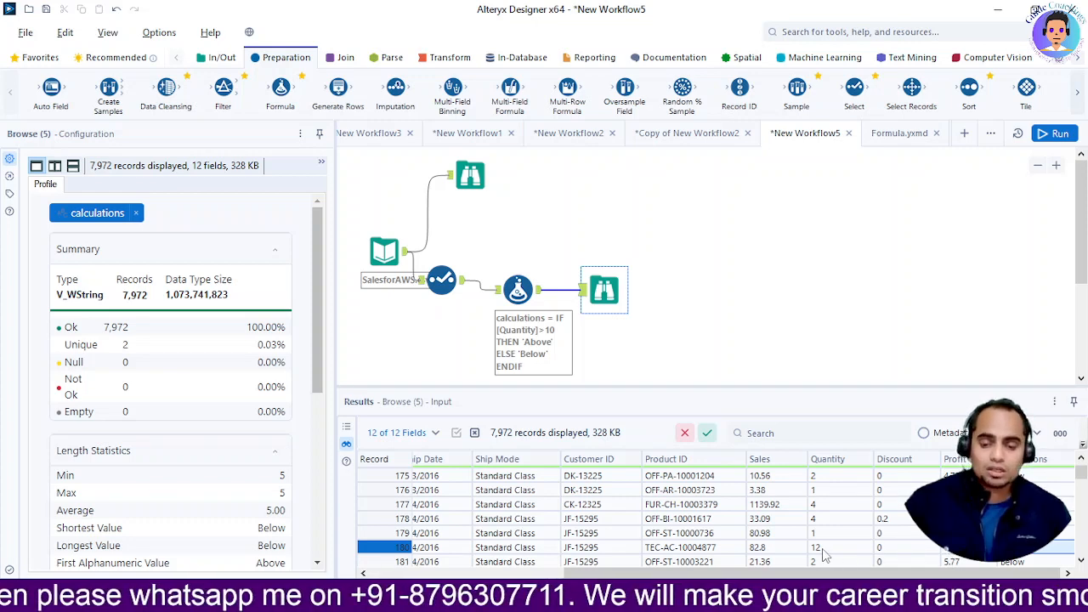
Step: Reopen the Formula tool's configuration to review the Quantity expression
left_click(517, 291)
left_click(517, 292)
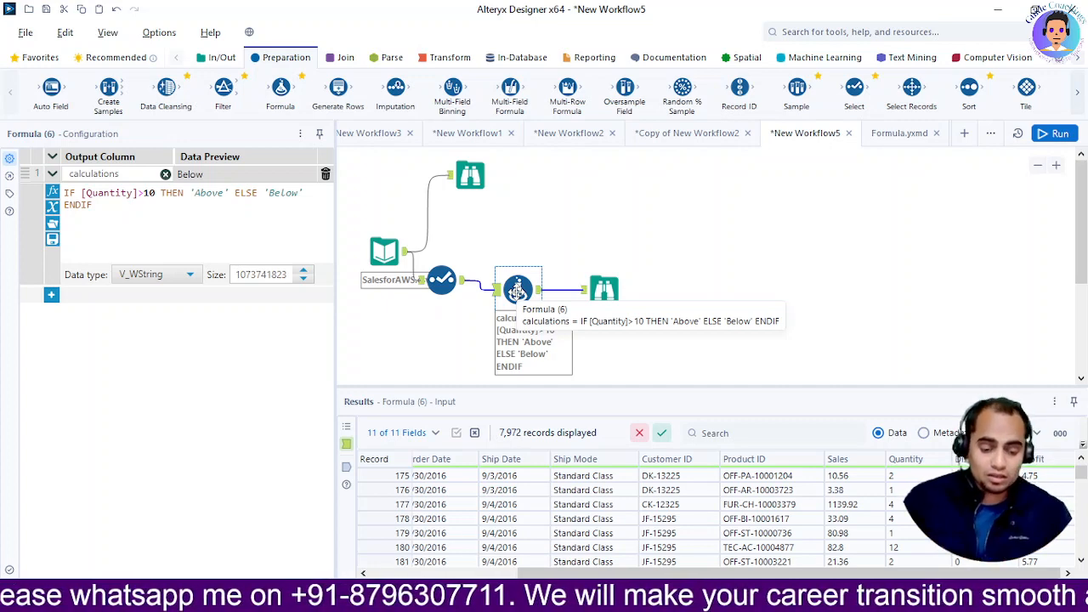
key("alt+Tab")
key("alt+Tab")
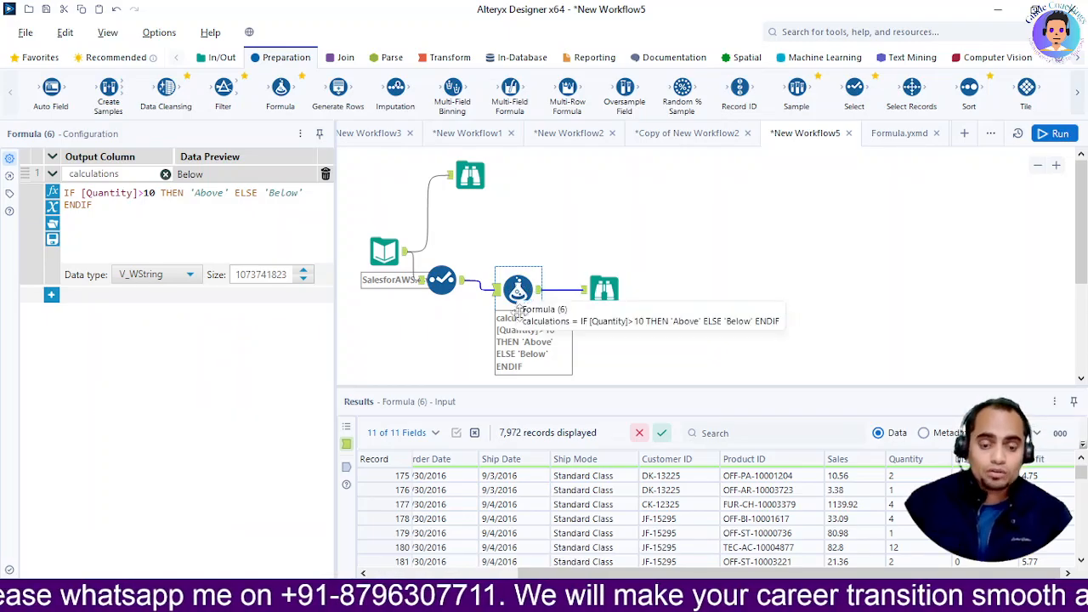
left_click(438, 286)
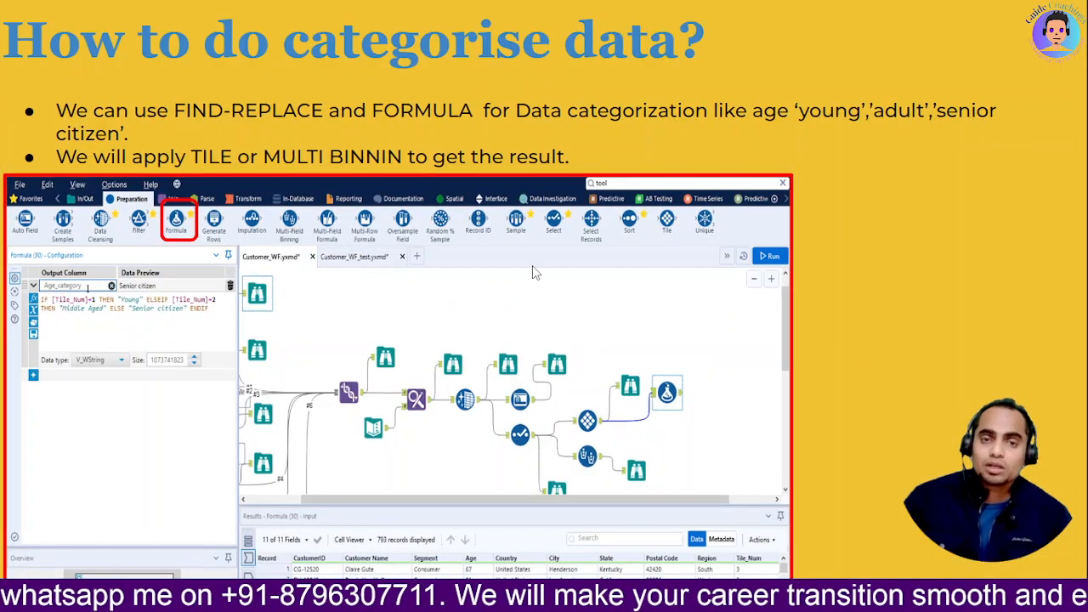
left_click(869, 332)
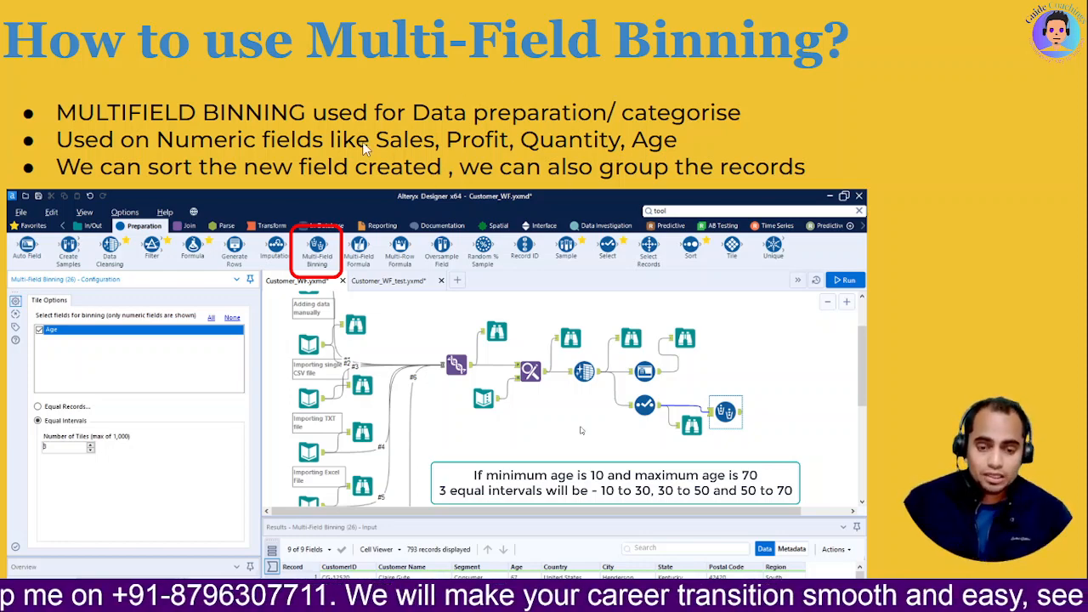
Step: Switch to Alteryx Designer and delete the Formula tool between the Select and Browse tools
key("alt+Tab")
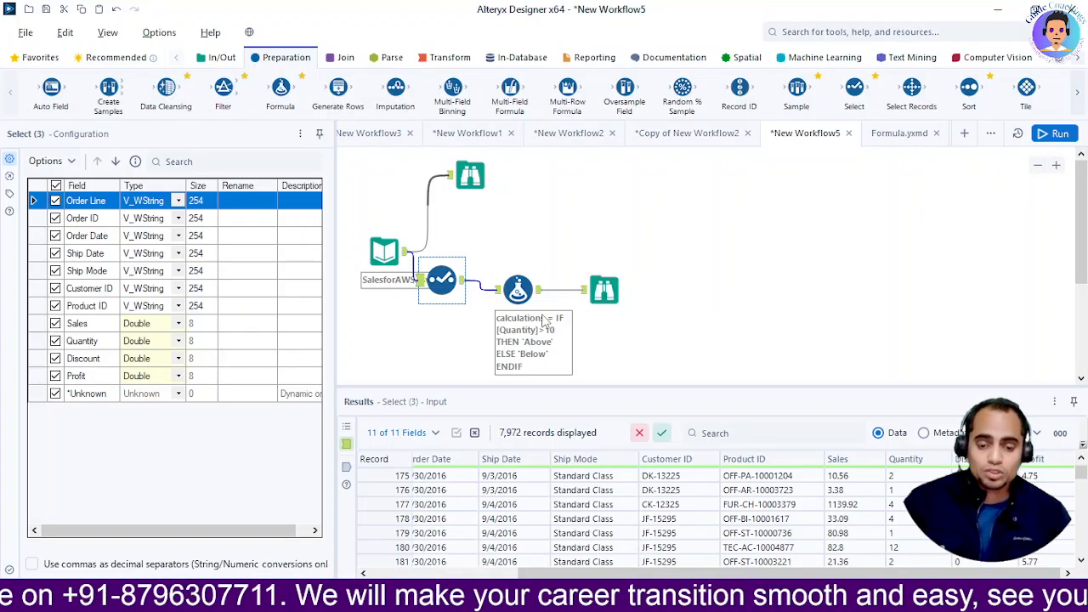
left_click(519, 290)
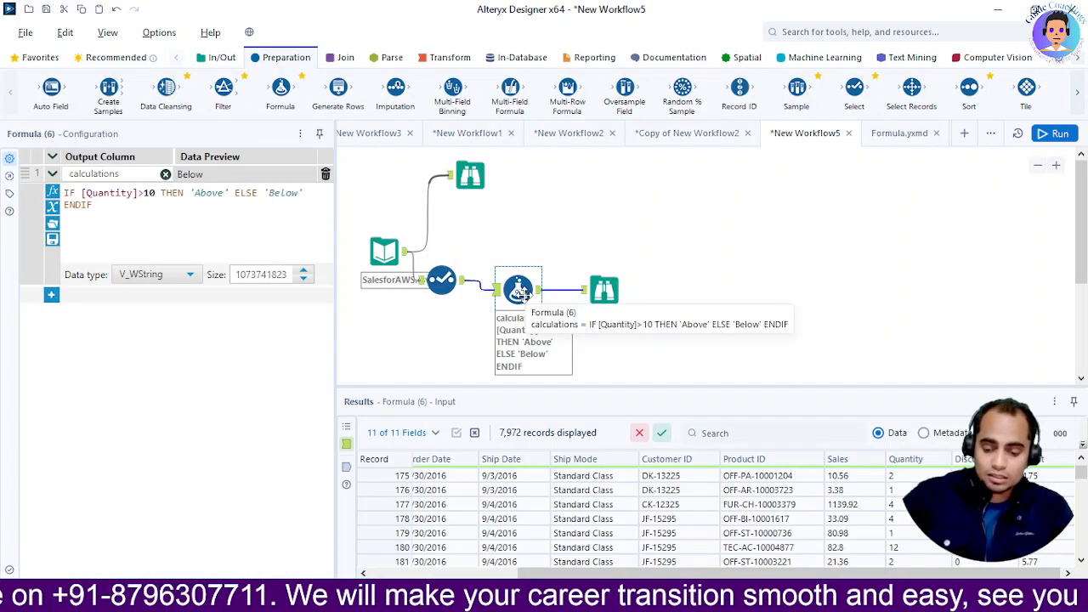
key("ctrl+r")
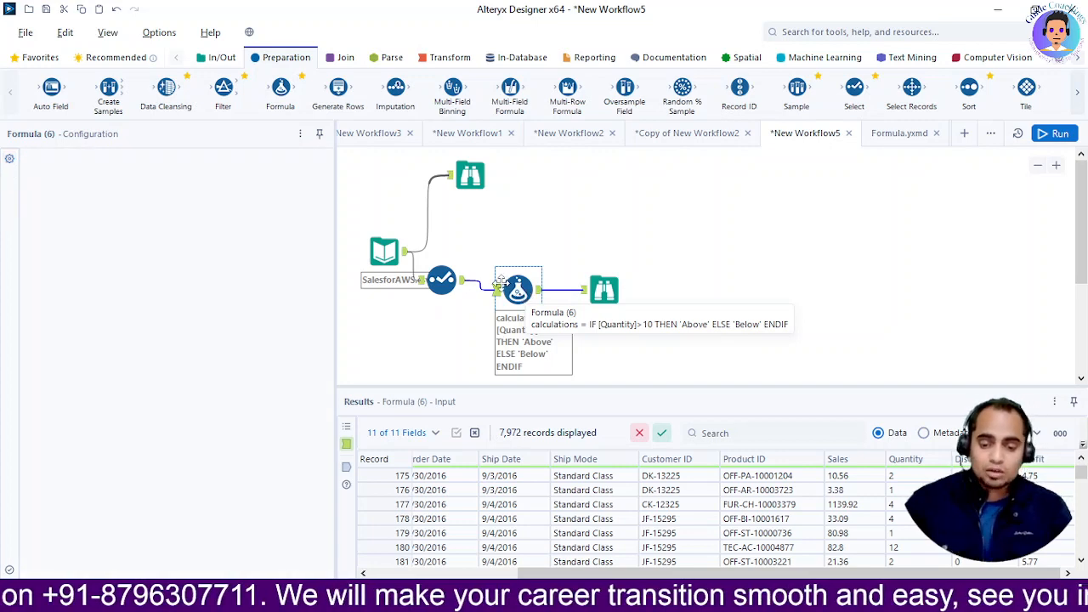
key("Delete")
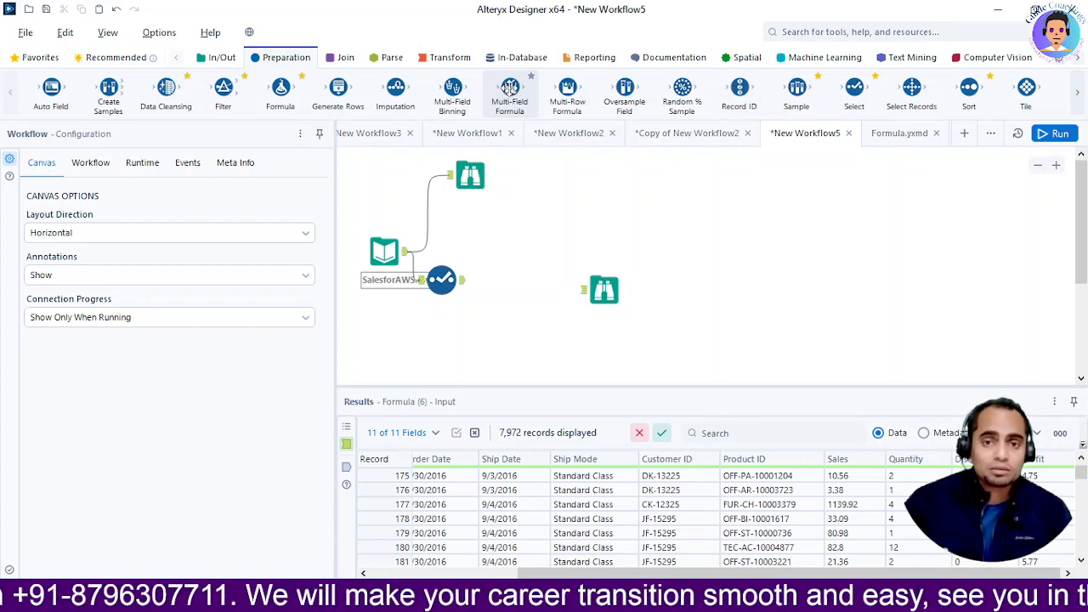
Step: Insert a Multi-Field Formula tool between the Select and Browse tools and check the field types it offers
mouse_move(509, 88)
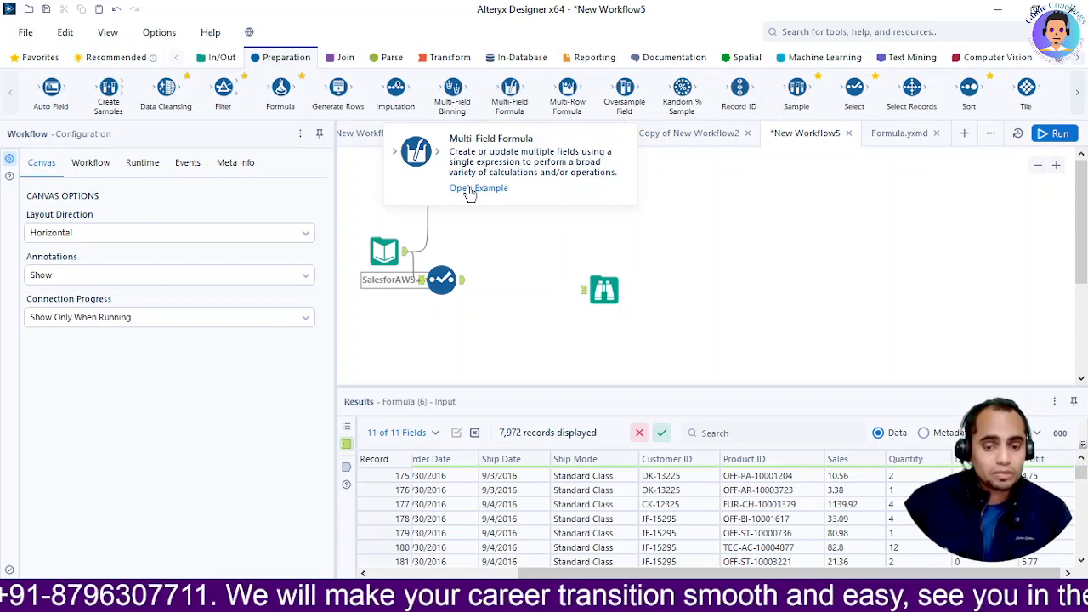
left_click_drag(510, 92, 516, 291)
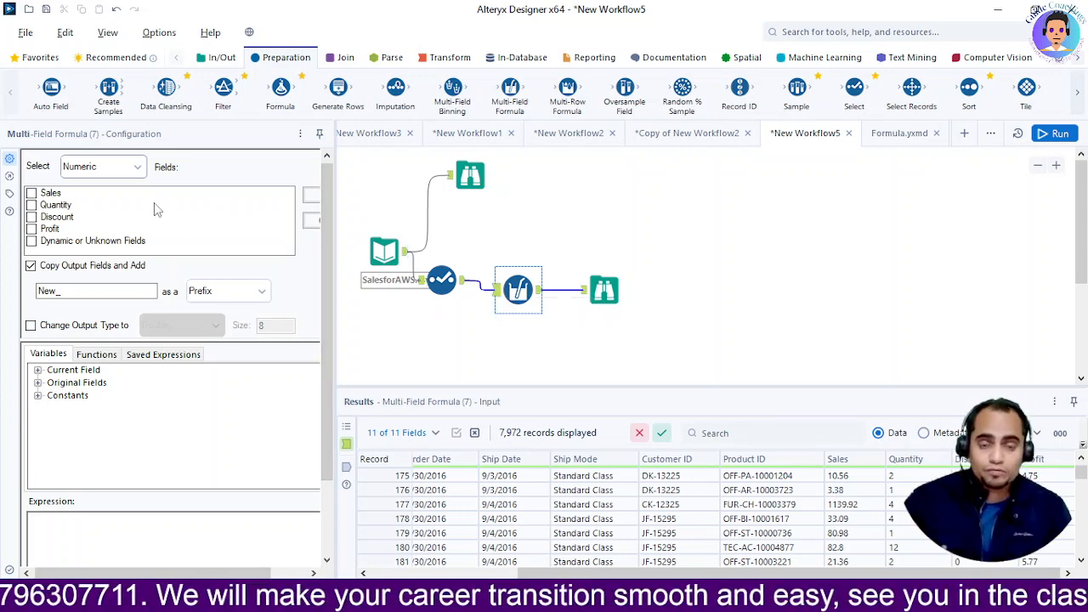
left_click(104, 167)
left_click(105, 174)
left_click(105, 174)
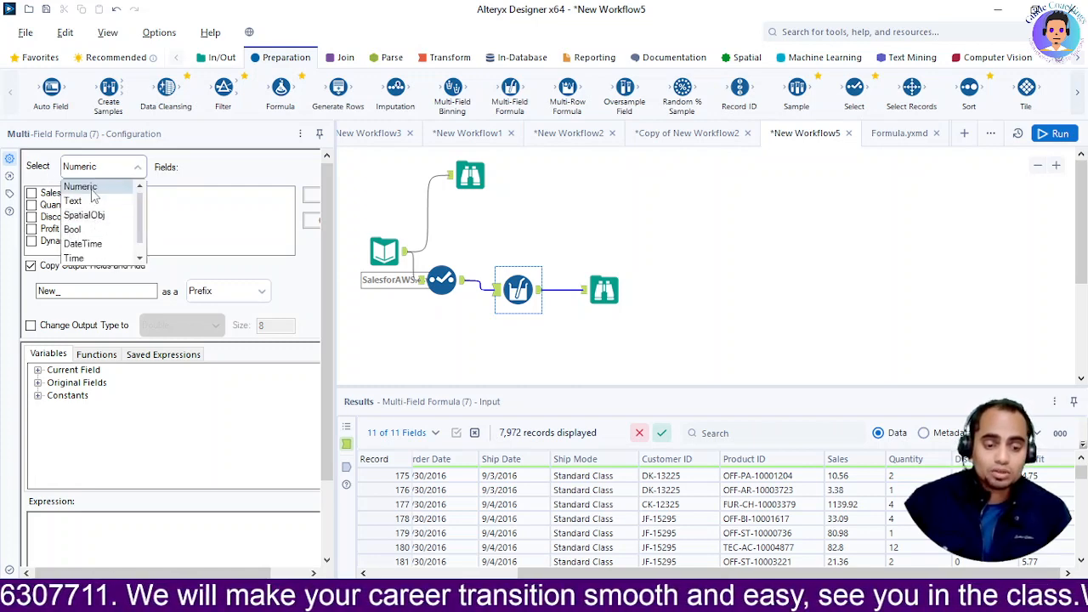
left_click(213, 181)
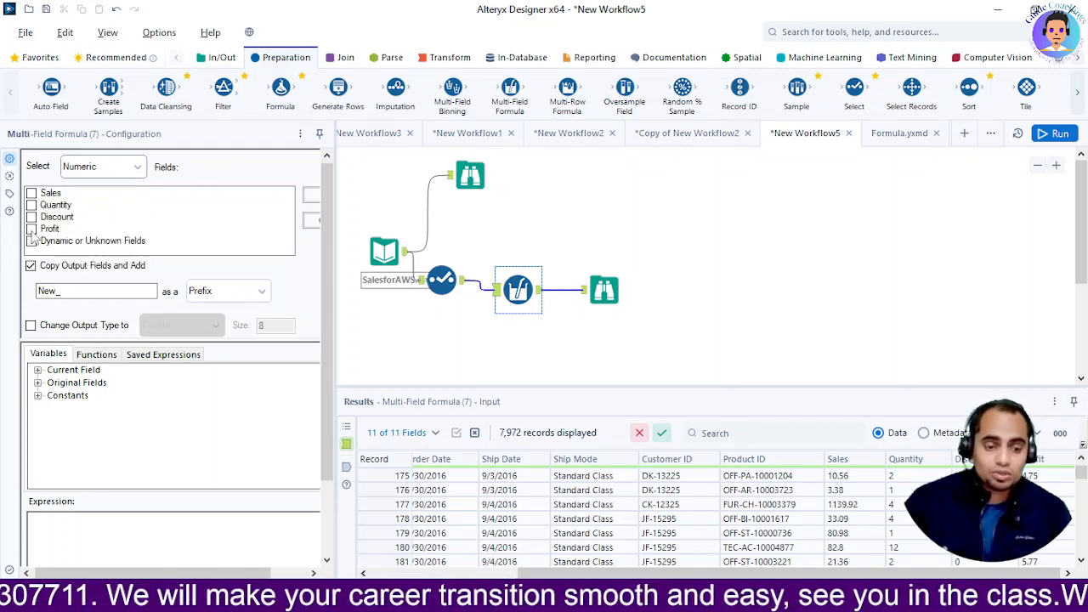
Step: Set the Multi-Field Formula's field type to Text and look through the listed fields
left_click(136, 167)
left_click(122, 201)
scroll(94, 221, "down", 1)
scroll(94, 221, "up", 1)
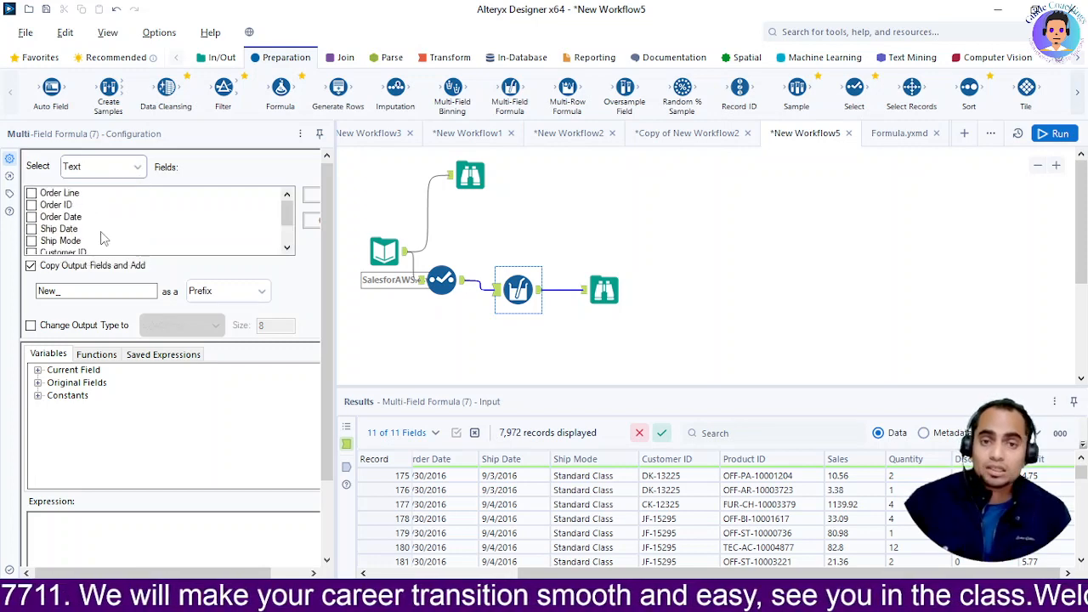
Step: Set the Multi-Field Formula's field type to Numeric and include the Sales field
left_click(119, 166)
left_click(82, 187)
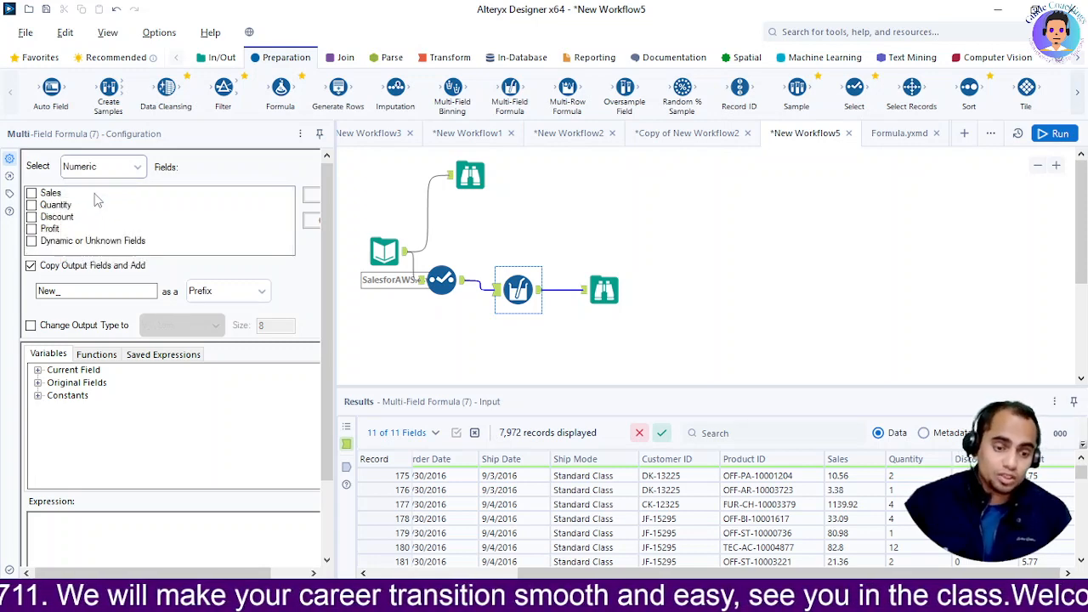
left_click(31, 193)
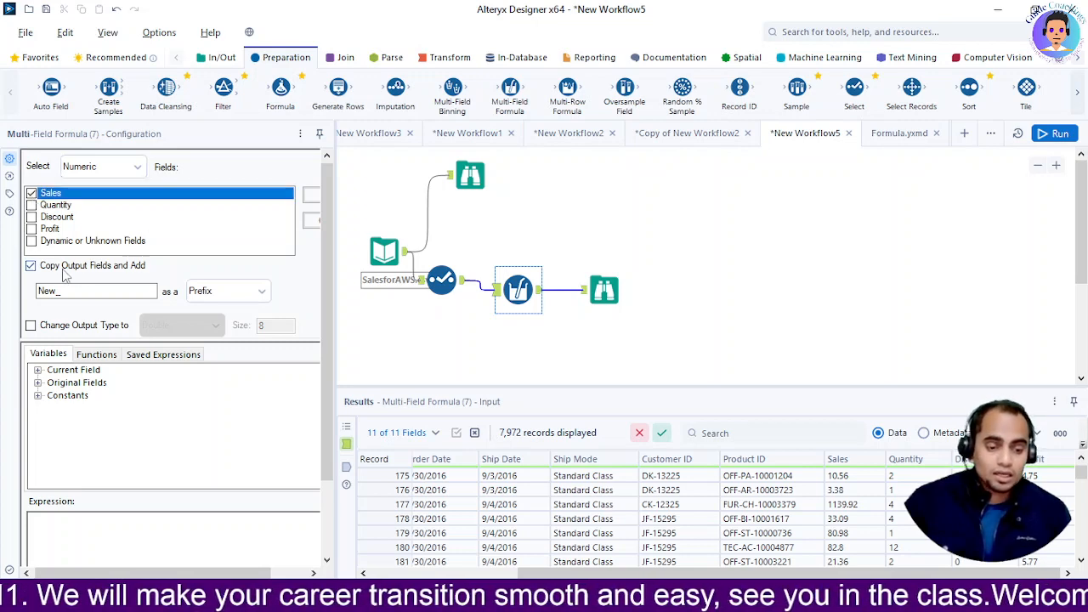
left_click(89, 291)
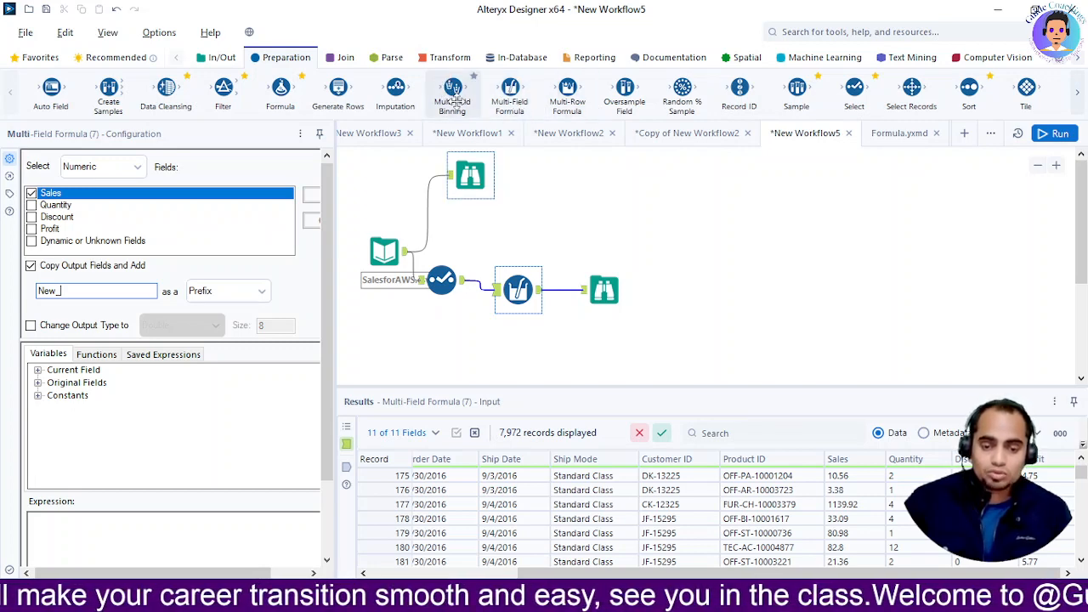
Step: Replace the Multi-Field Formula tool with a Multi-Field Binning tool between the Select and Browse tools
left_click(515, 291)
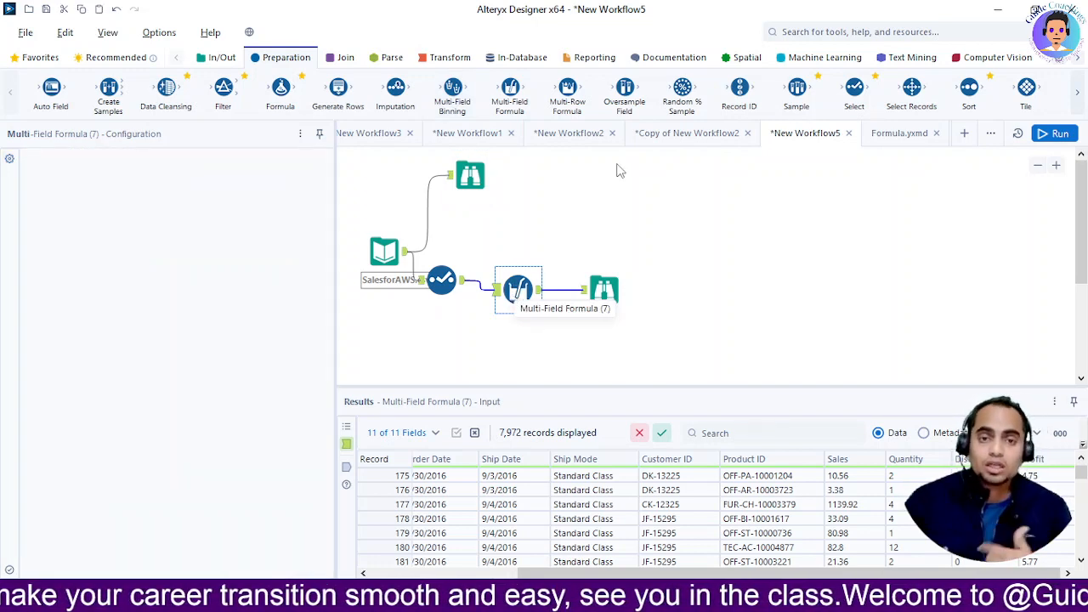
key("Delete")
left_click_drag(453, 90, 508, 280)
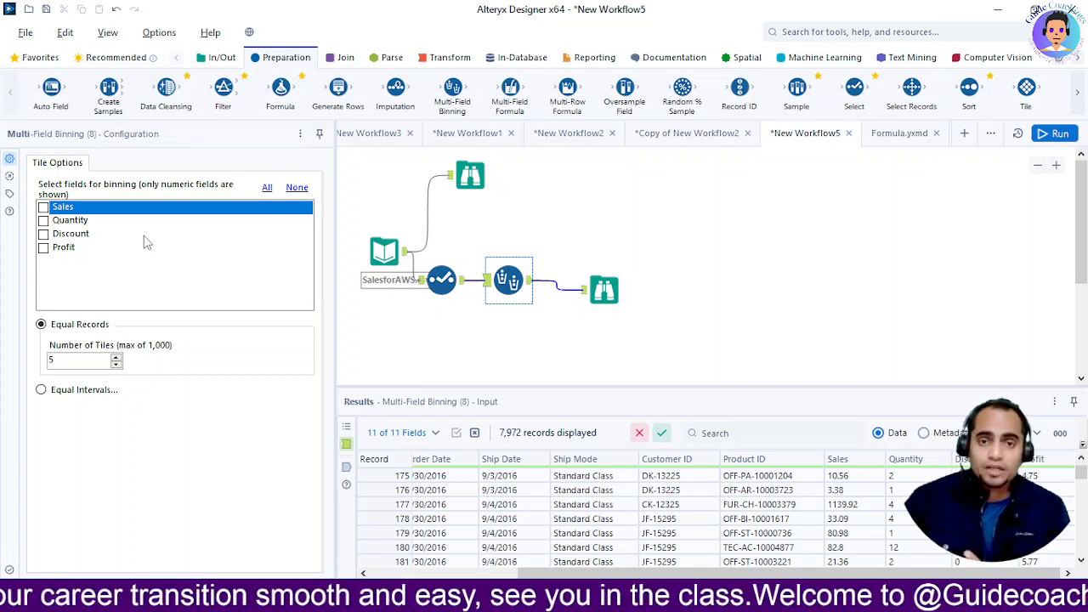
Step: Configure the binning of the Sales field into 3 tiles of equal records and run the workflow
left_click(44, 207)
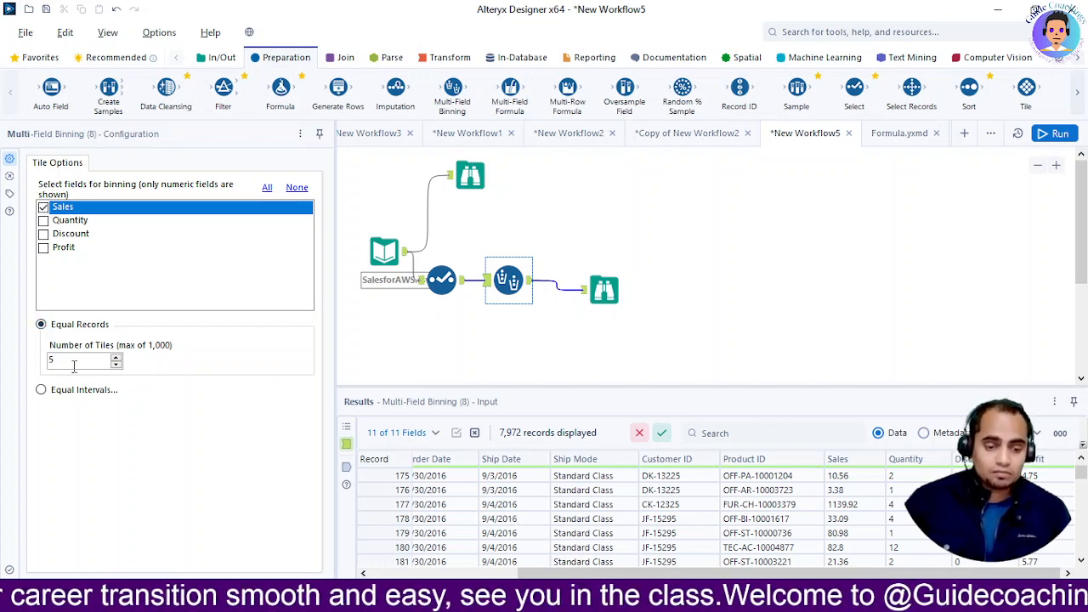
left_click(116, 365)
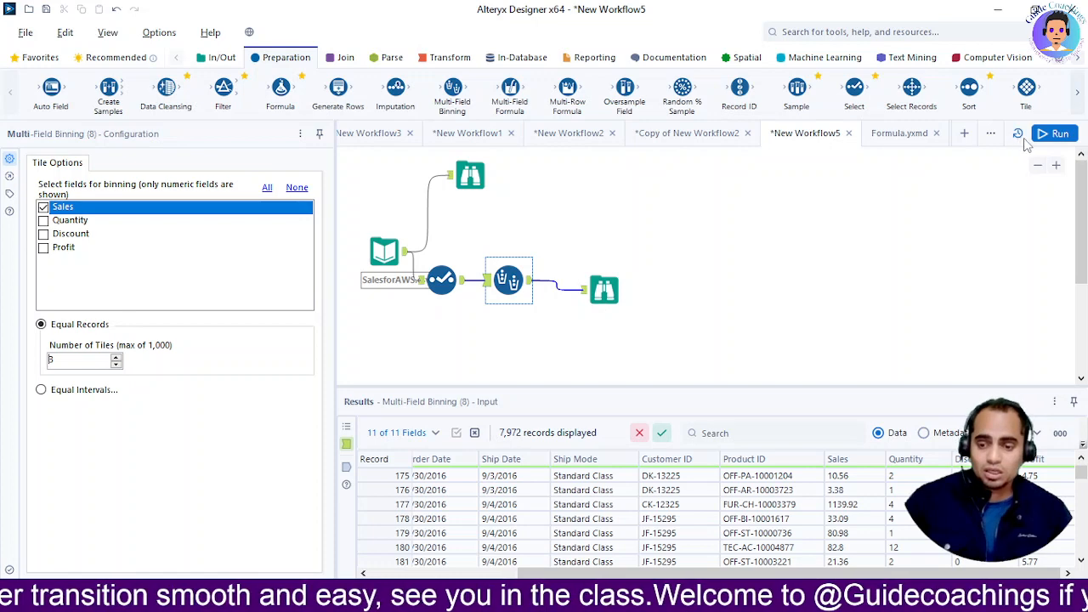
left_click(1060, 136)
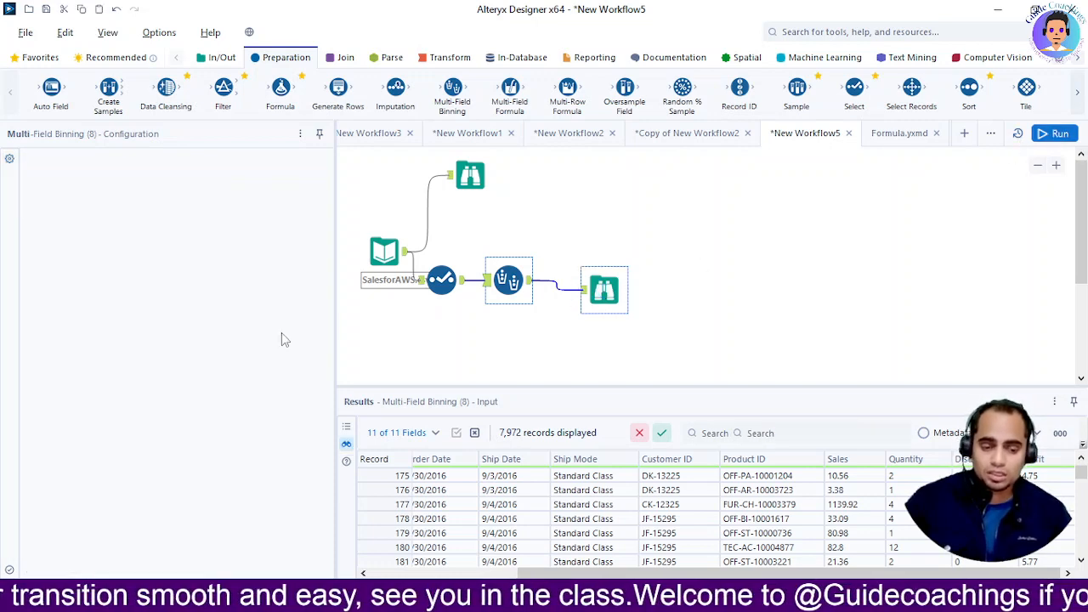
left_click(1056, 135)
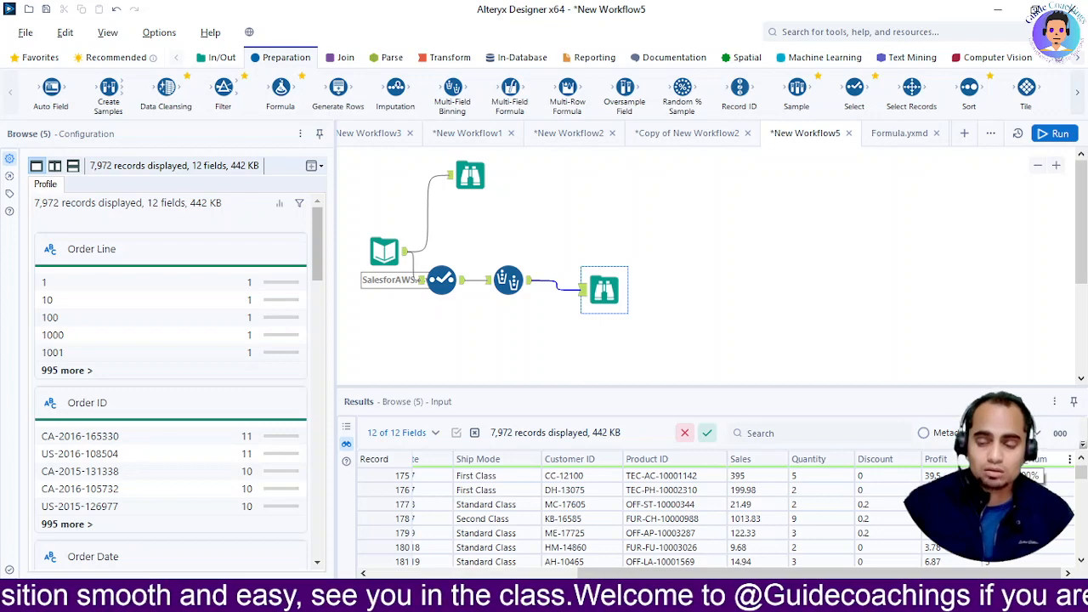
Step: Examine the Browse records after the Multi-Field Binning tool, comparing the Sales values with their tile numbers
scroll(680, 518, "down", 18)
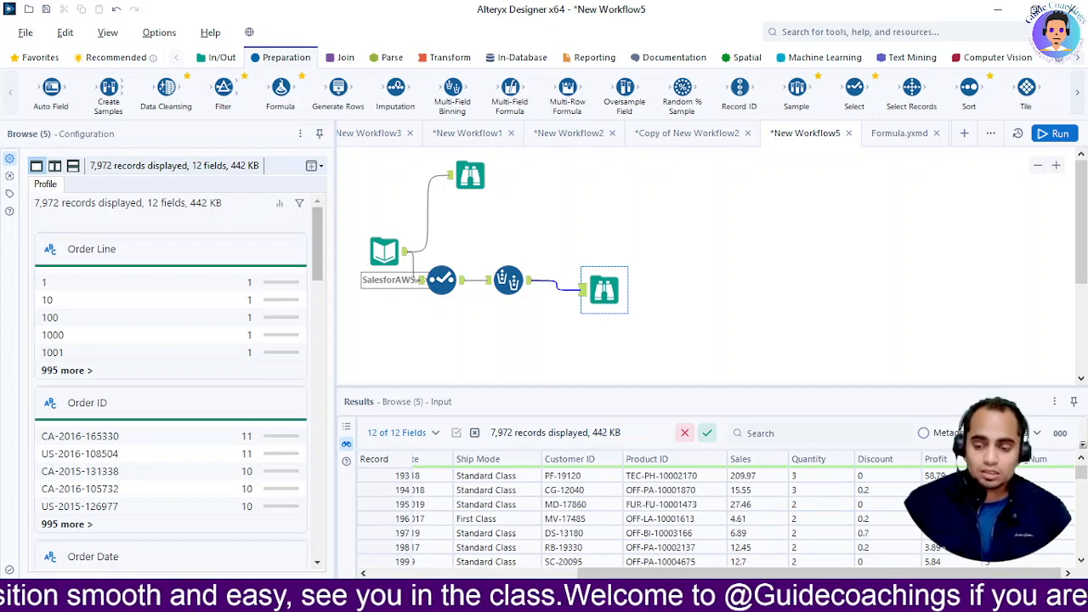
scroll(680, 519, "up", 3)
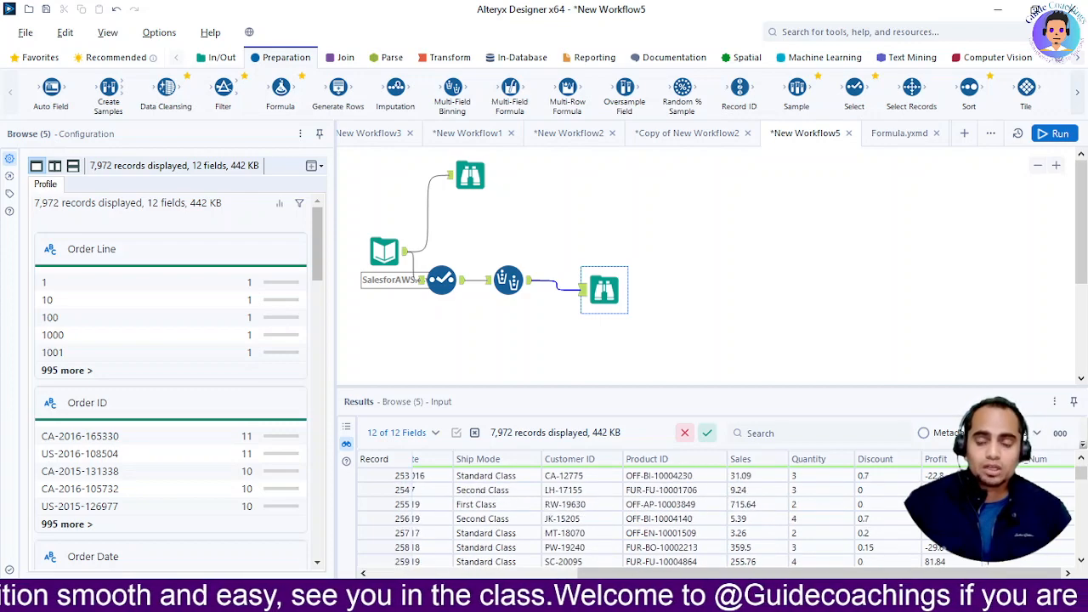
scroll(680, 519, "up", 14)
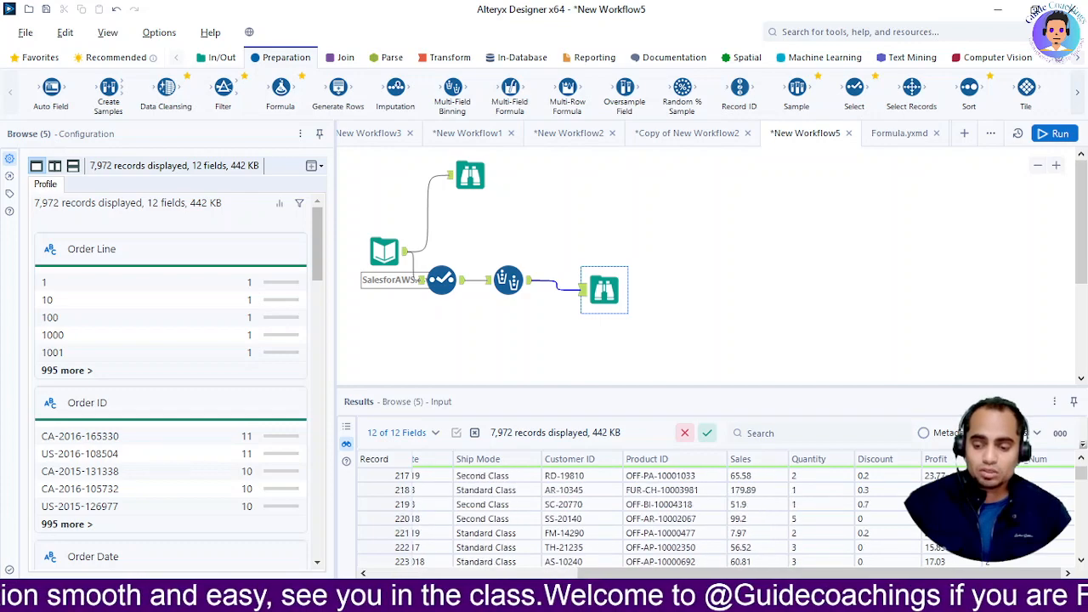
scroll(1073, 491, "up", 14)
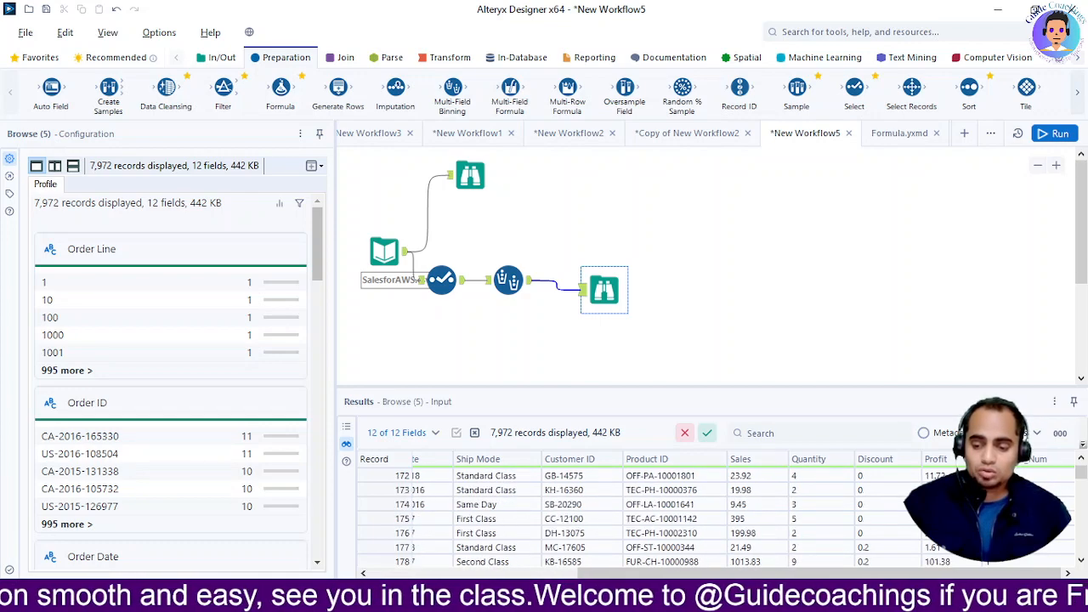
left_click_drag(1082, 479, 1081, 463)
scroll(706, 519, "down", 3)
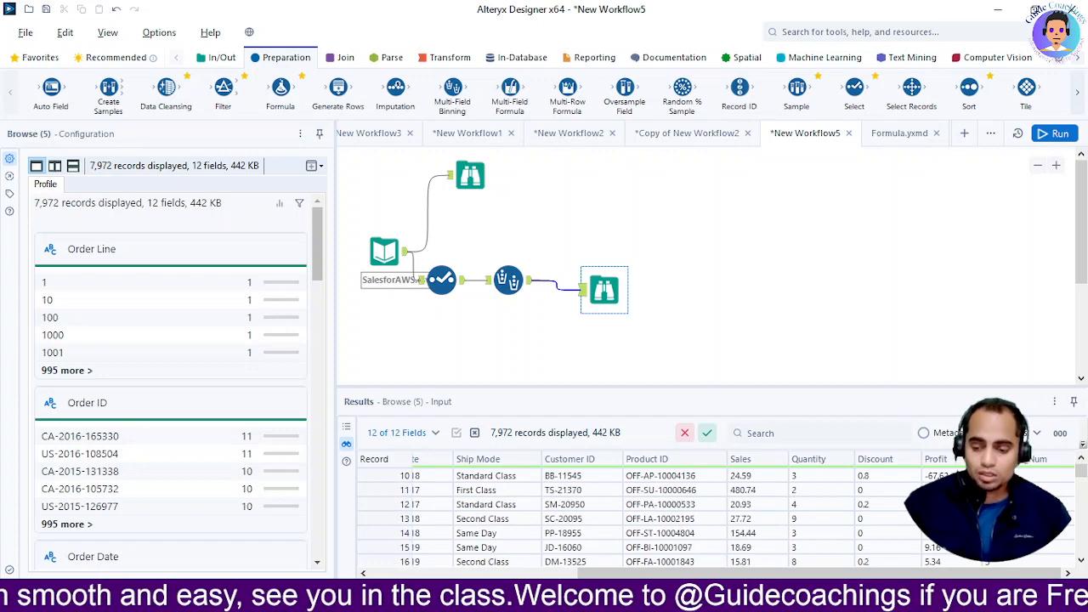
scroll(705, 519, "down", 1)
left_click(413, 504)
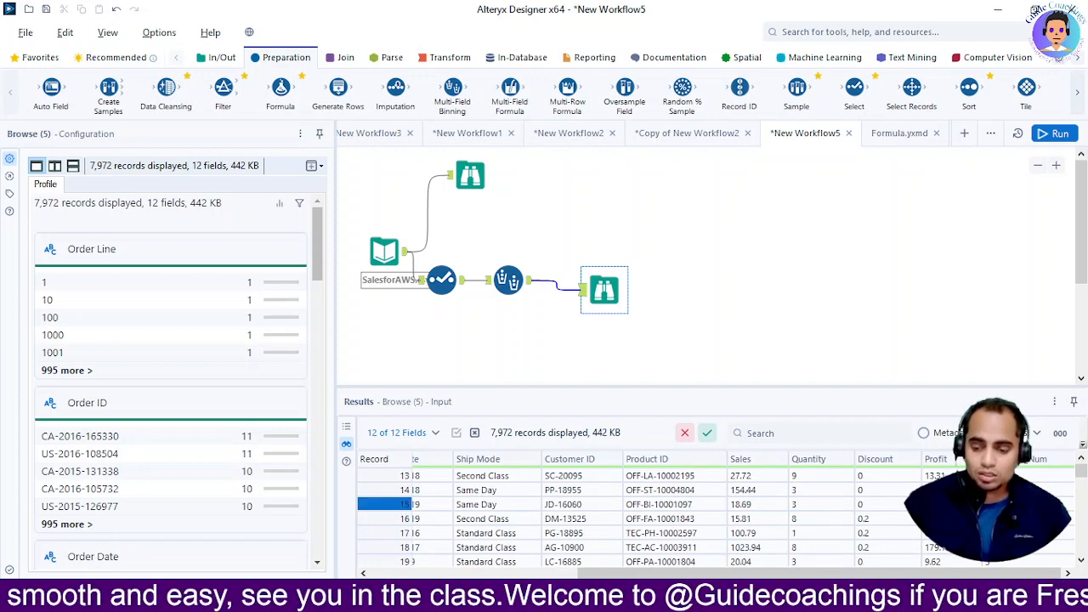
left_click(371, 504)
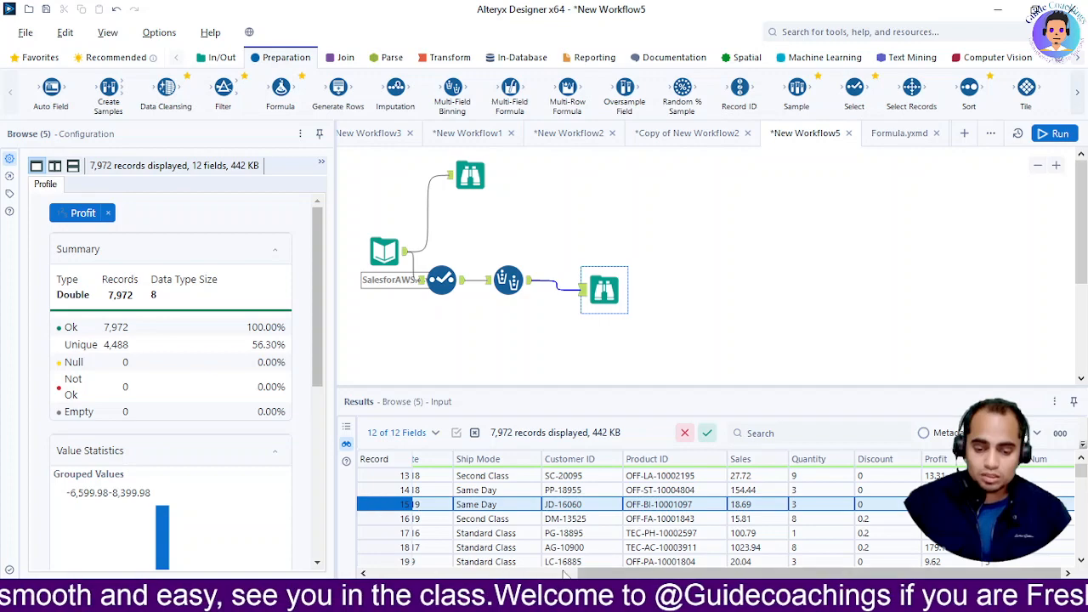
mouse_move(597, 576)
left_mouse_down()
mouse_move(387, 576)
mouse_move(607, 575)
left_mouse_up()
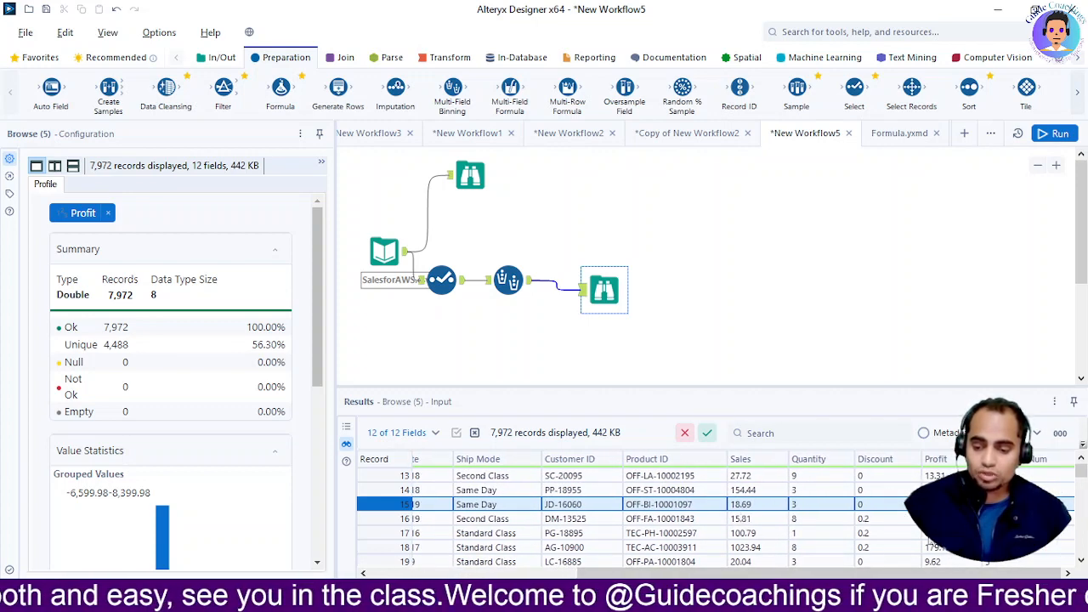
left_click(592, 520)
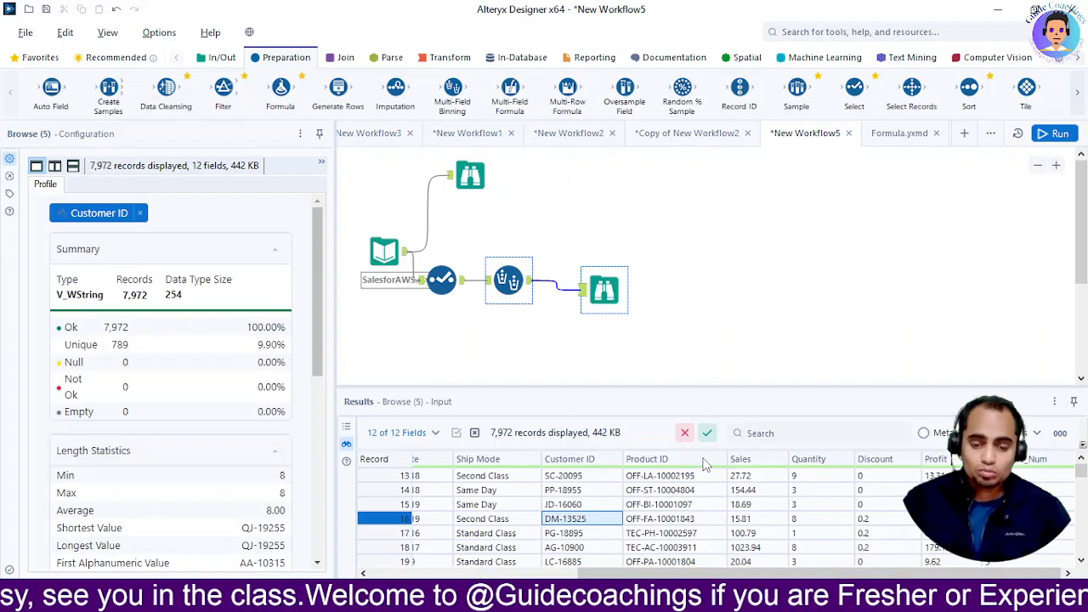
Step: Set the Multi-Field Binning tool to bin Quantity instead of Sales and rerun the workflow
left_click(518, 289)
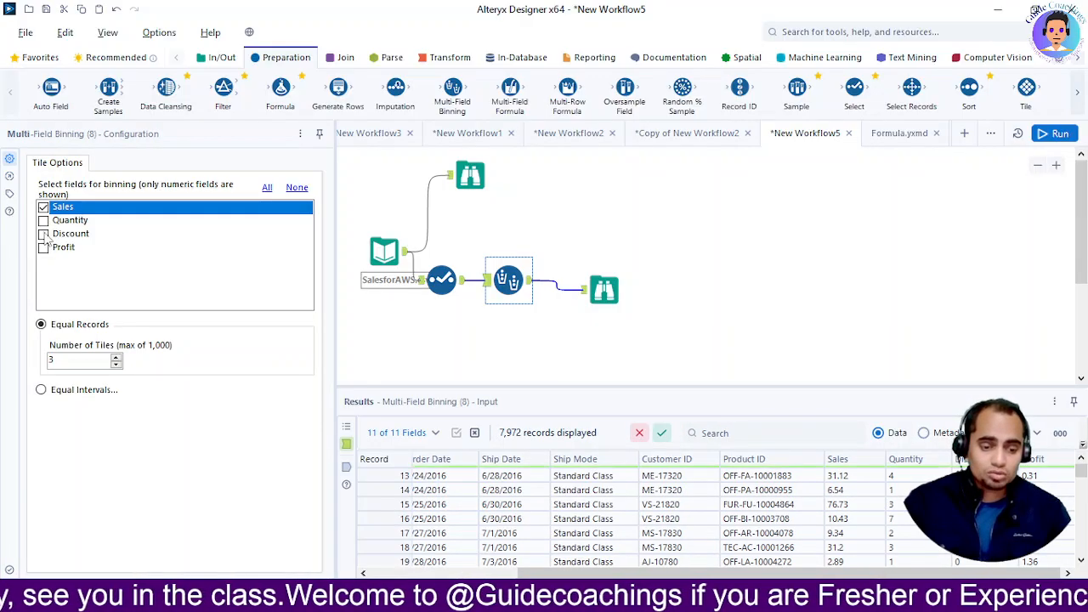
left_click(43, 220)
left_click(44, 208)
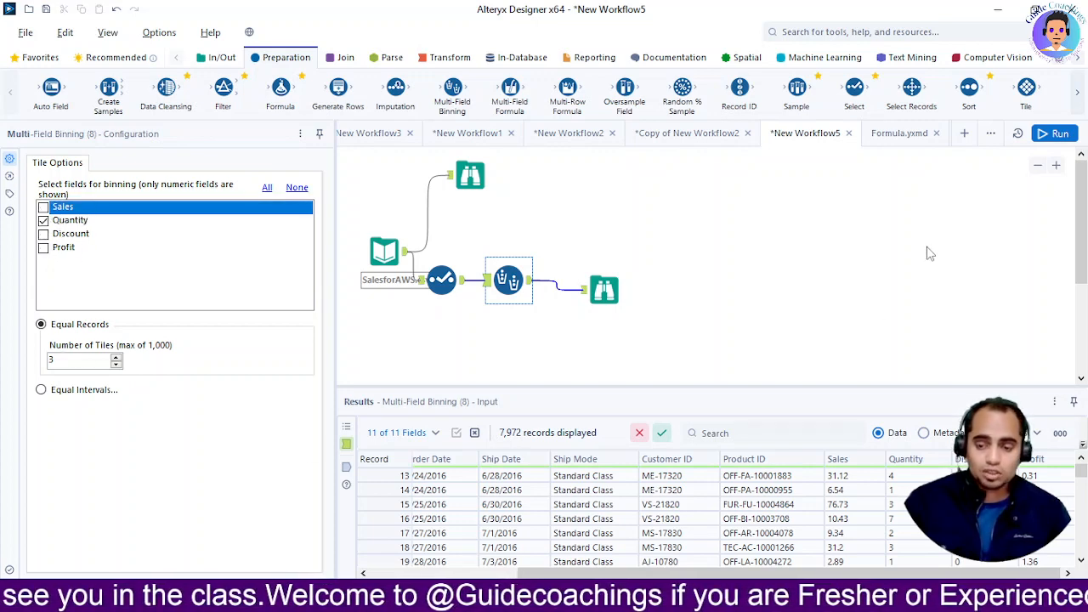
left_click(1055, 133)
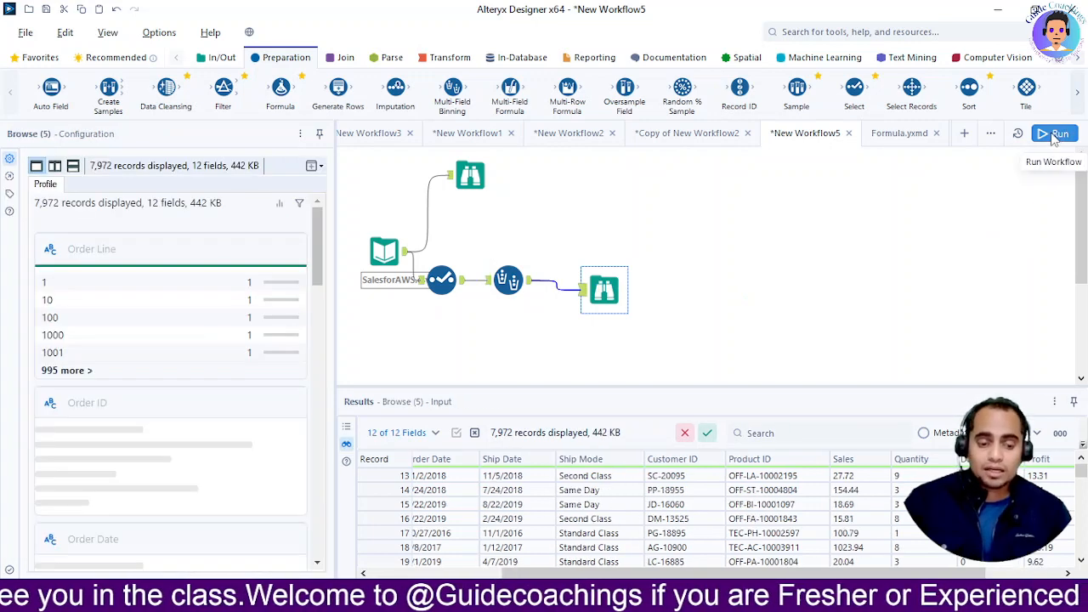
left_click(1055, 136)
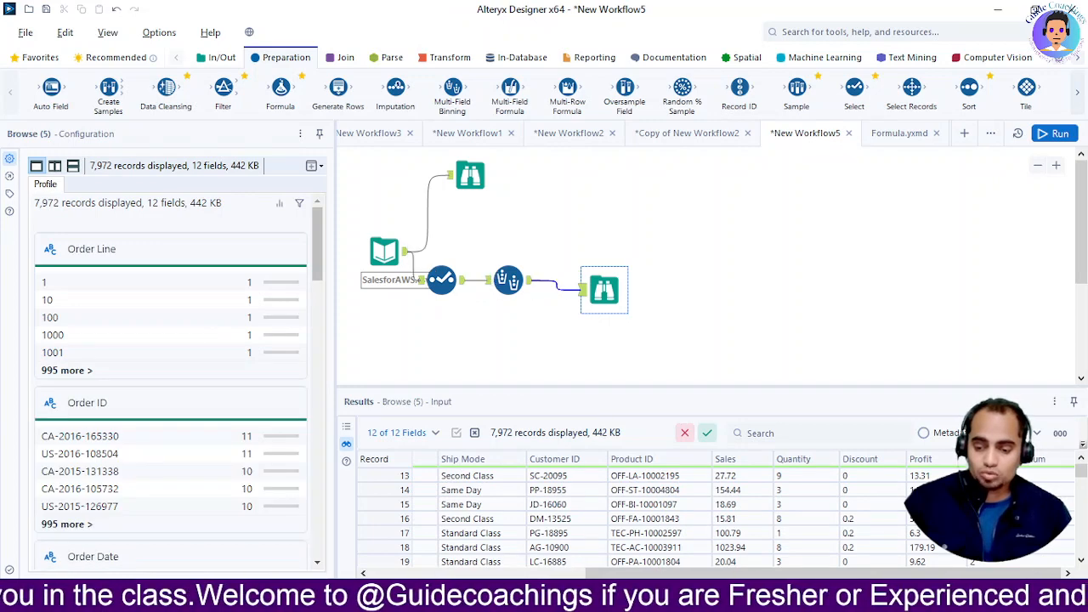
Step: Compare the Quantity values with their tile numbers across the Browse records
left_click(921, 490)
left_click(788, 494)
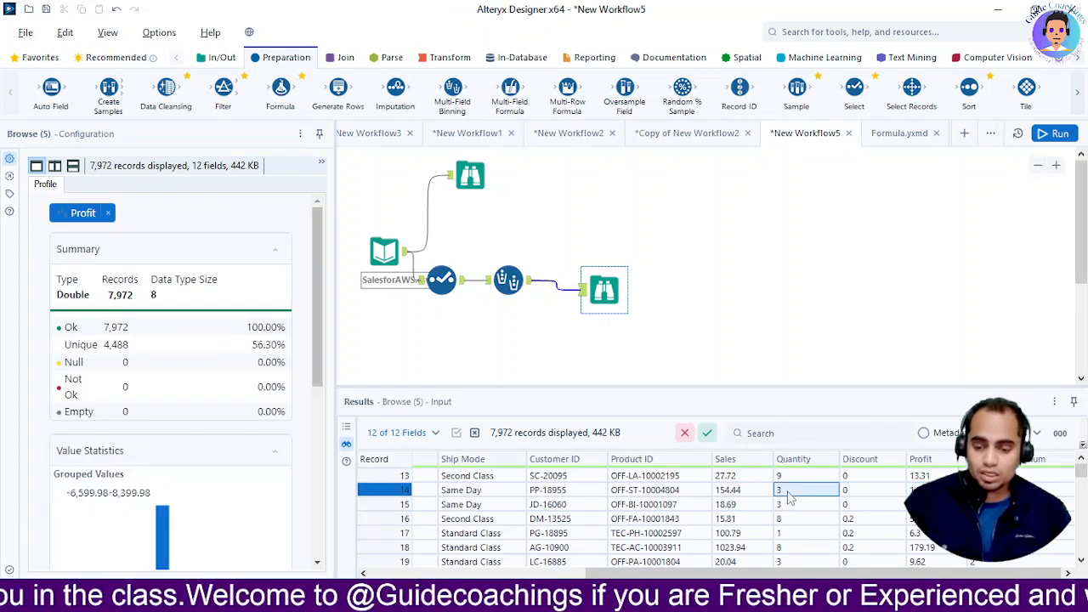
left_click(791, 508)
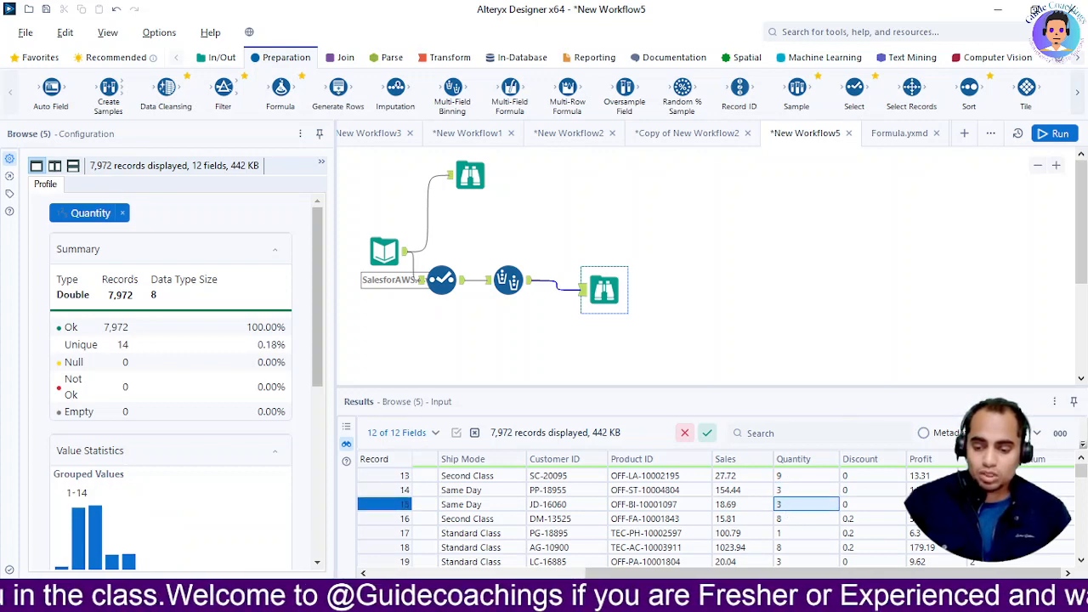
scroll(791, 507, "down", 7)
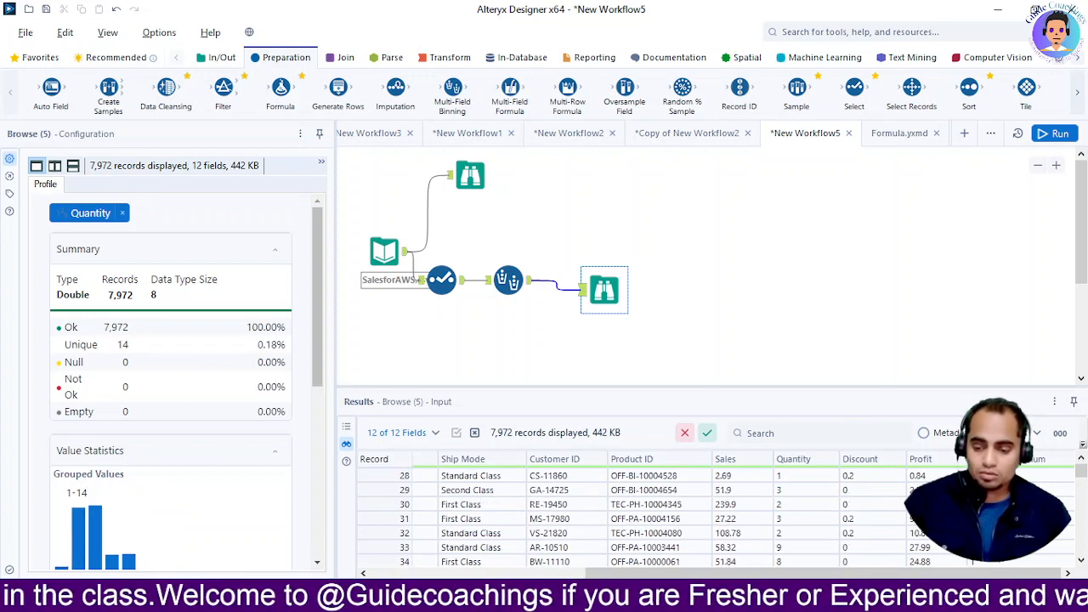
scroll(715, 518, "down", 3)
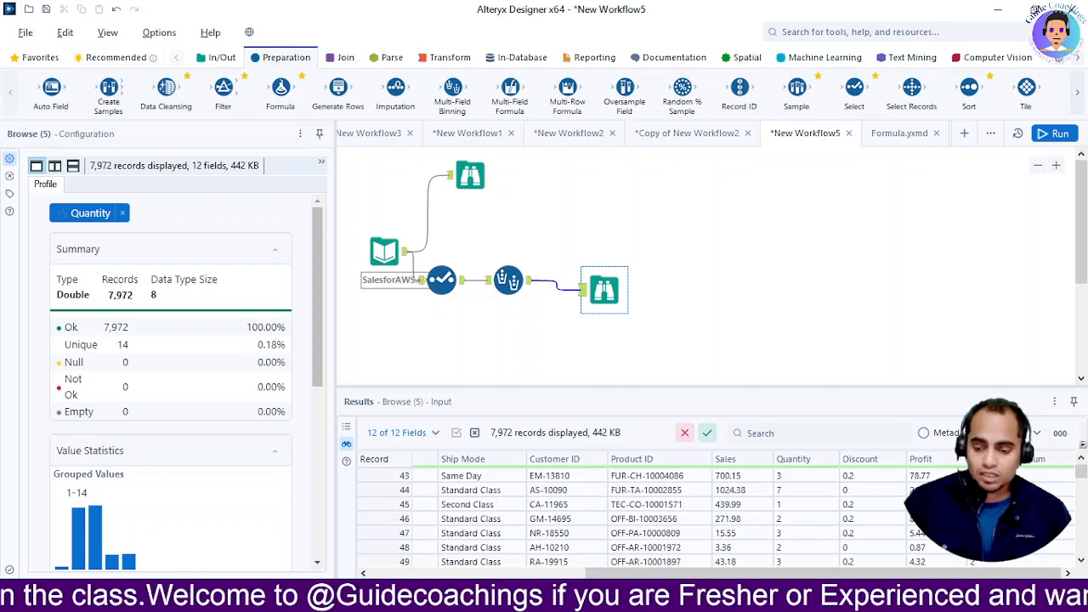
Step: Return to the earlier Browse records of the Quantity binning and open the Multi-Field Binning tool's configuration
scroll(897, 555, "up", 1)
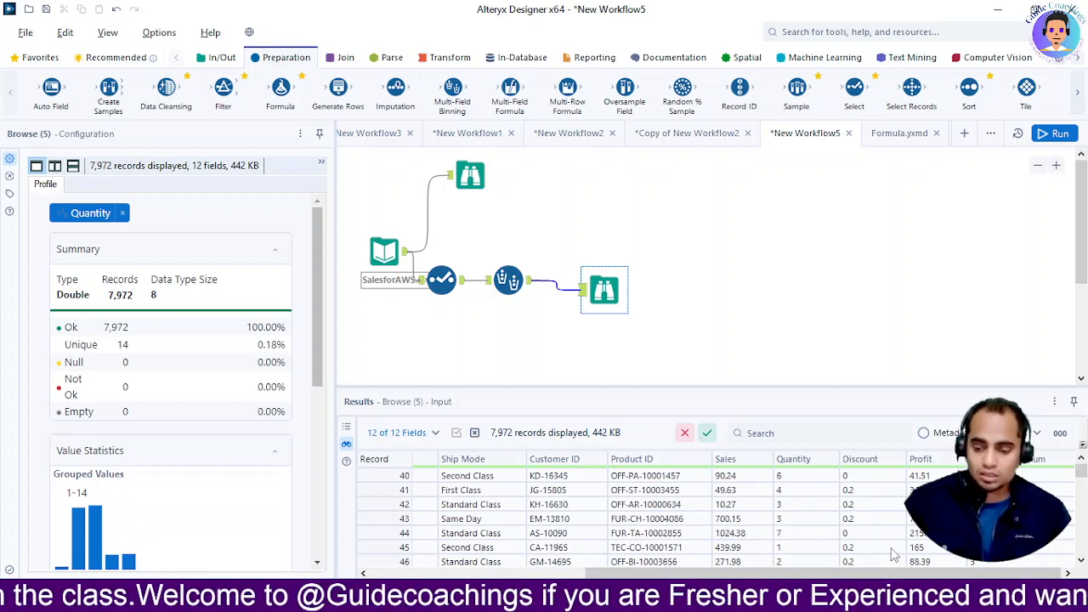
scroll(838, 550, "up", 5)
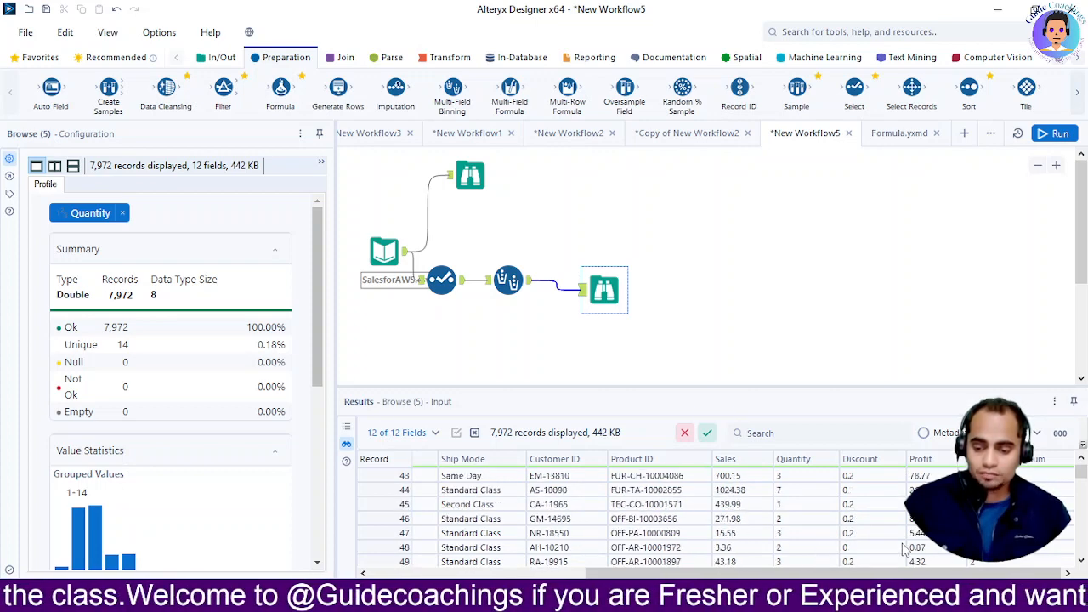
scroll(910, 517, "up", 3)
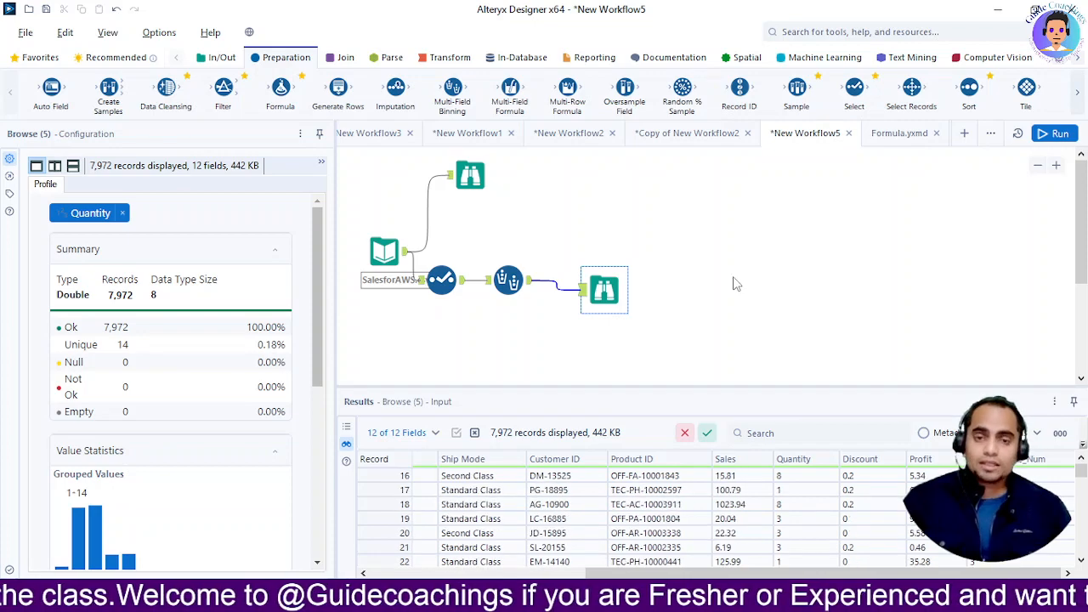
left_click(508, 280)
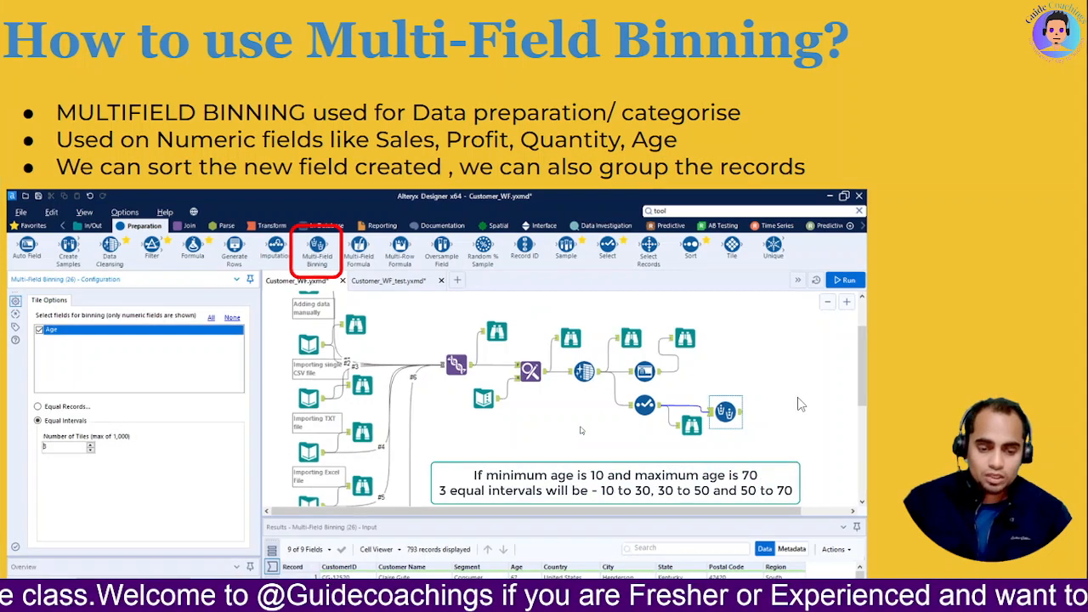
Step: Run New Workflow1 and inspect the tile number columns in the Browse results after its Multi-Field Binning tool
key("alt+Tab")
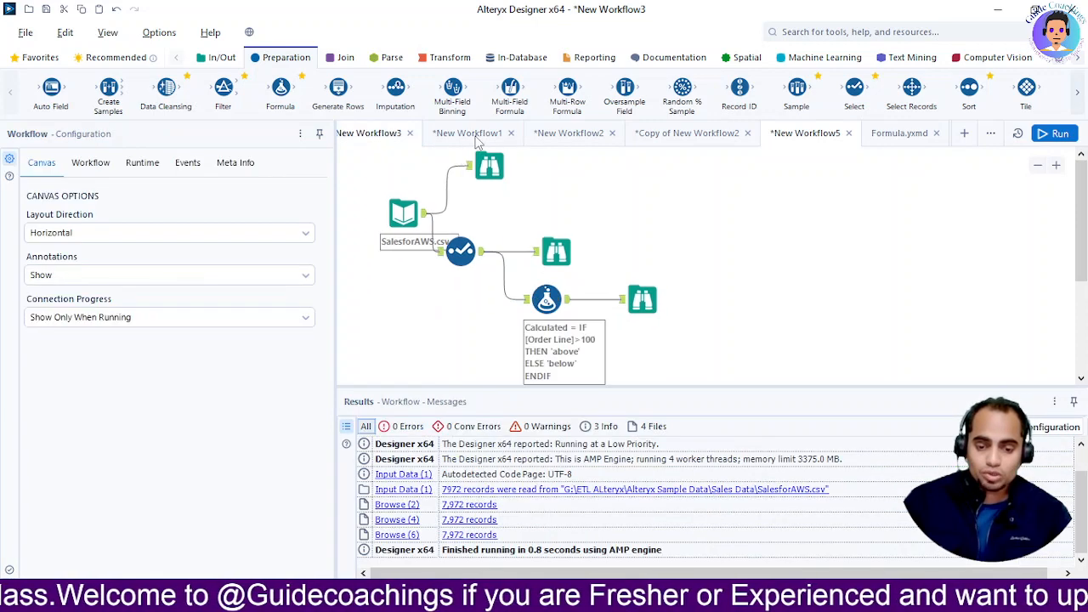
left_click(472, 140)
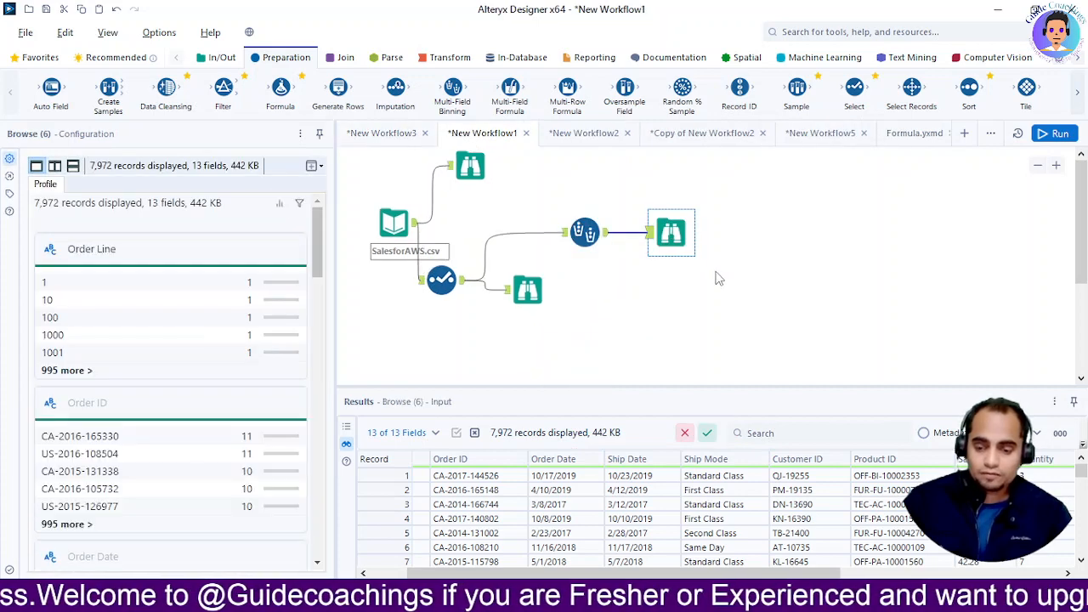
left_click(1054, 133)
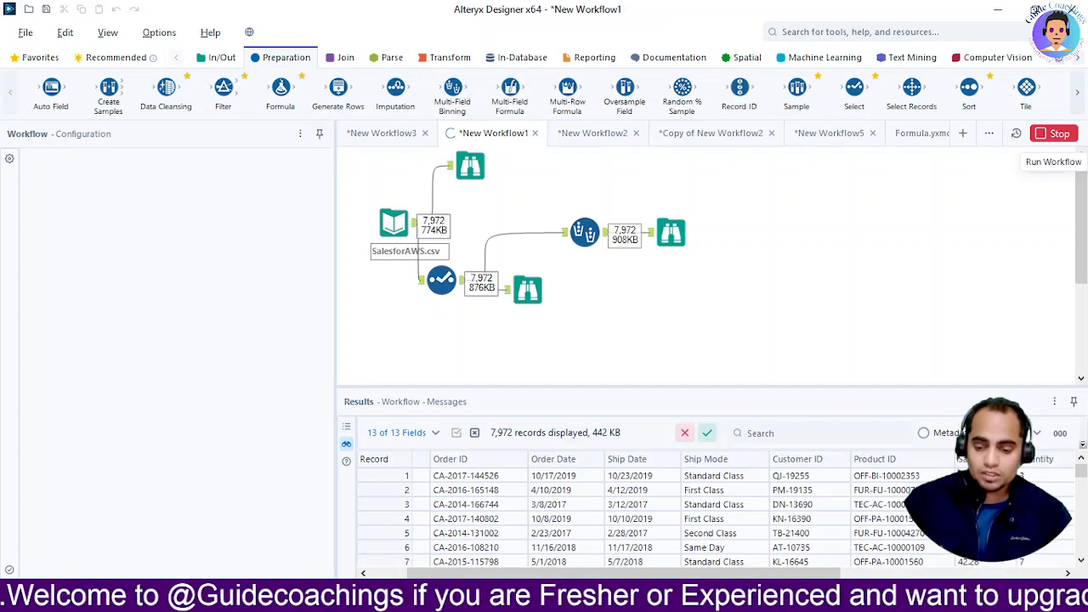
left_click_drag(603, 574, 795, 574)
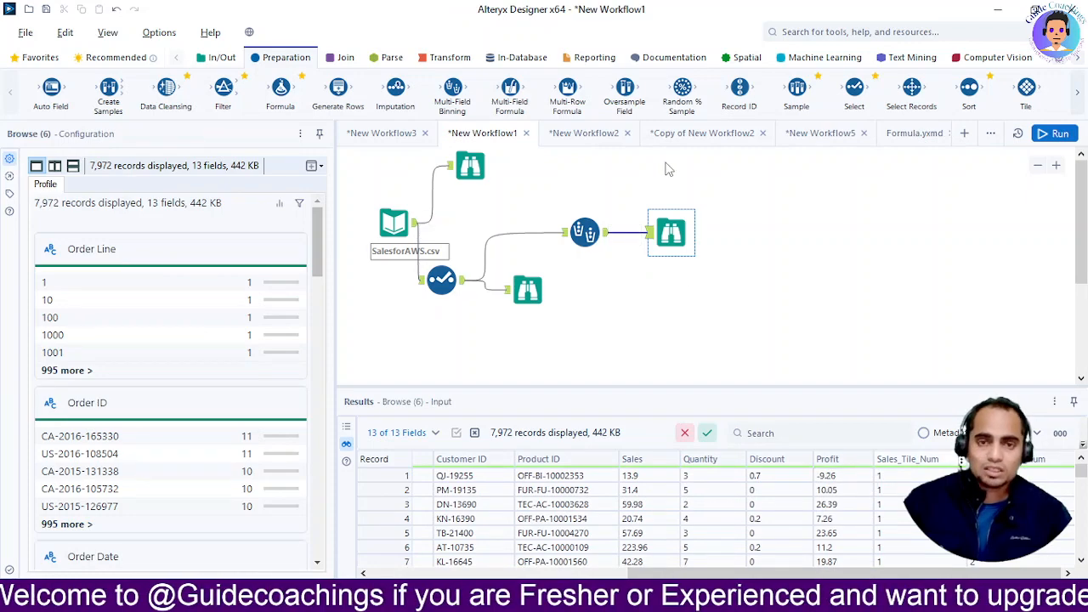
key("alt+Tab")
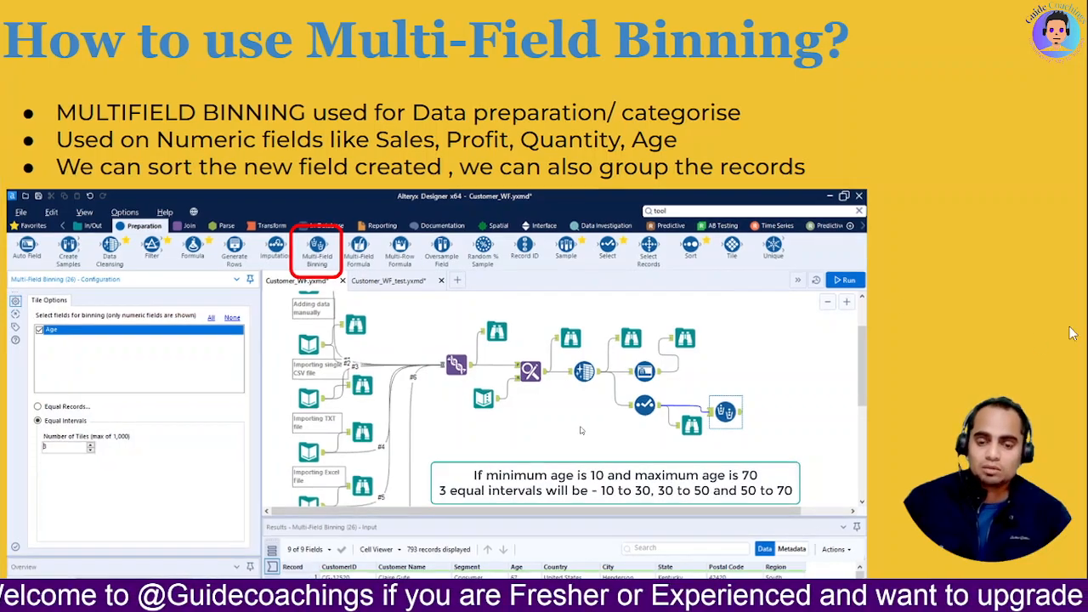
key("Right")
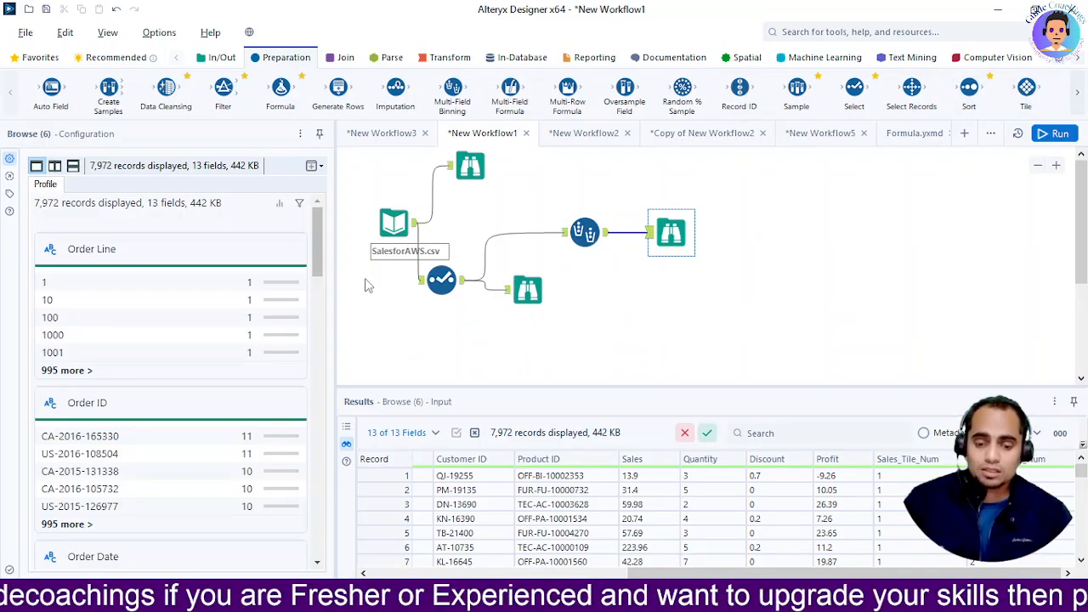
Step: Replace the Multi-Field Binning tool in New Workflow5 with a Tile tool between the Select and Browse tools
left_click(823, 140)
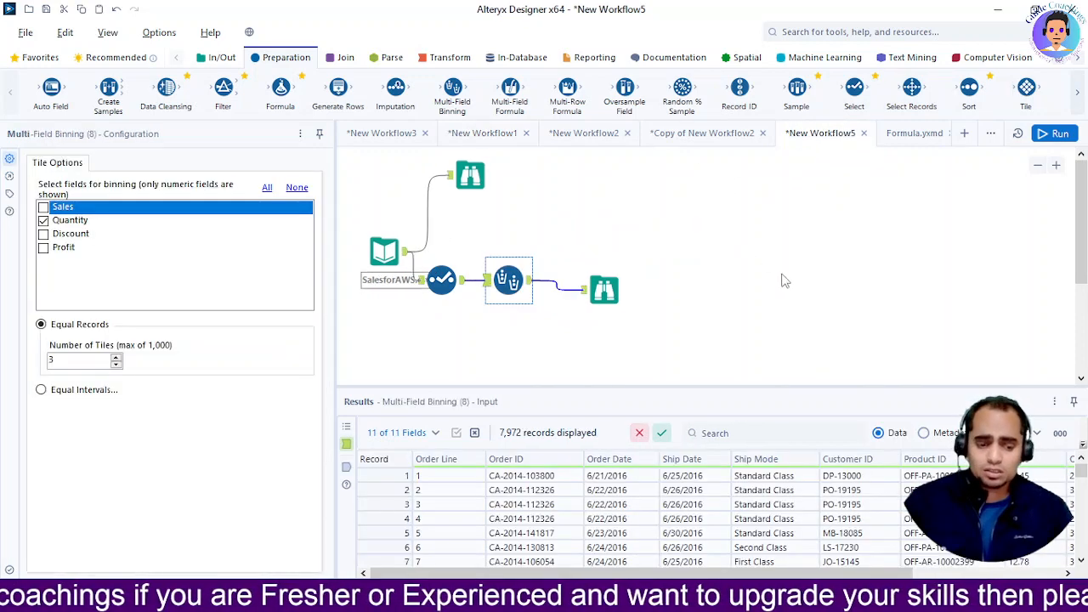
left_click(507, 283)
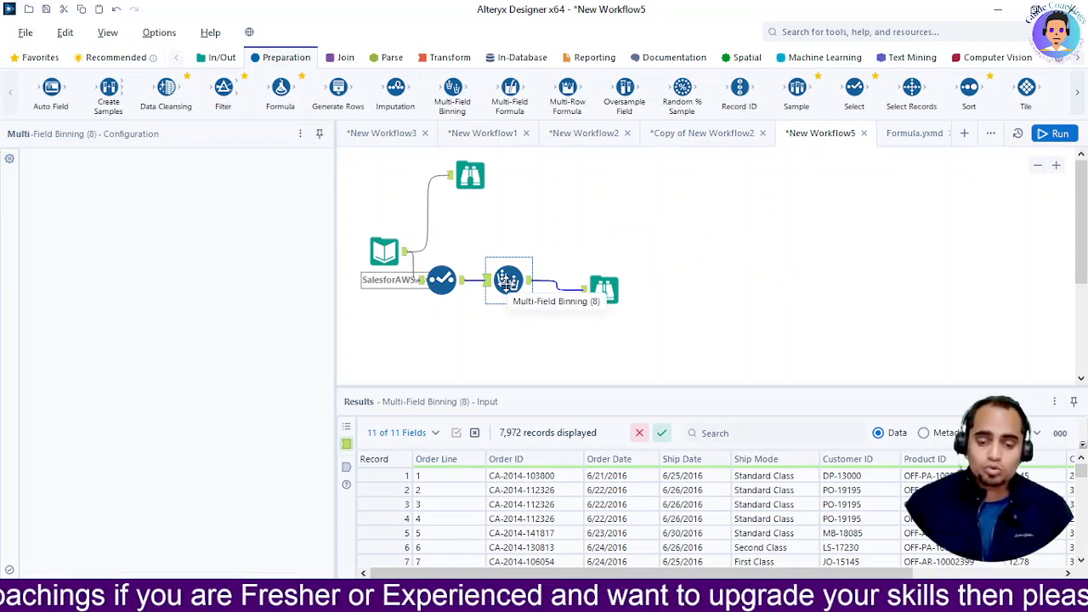
left_click(506, 284)
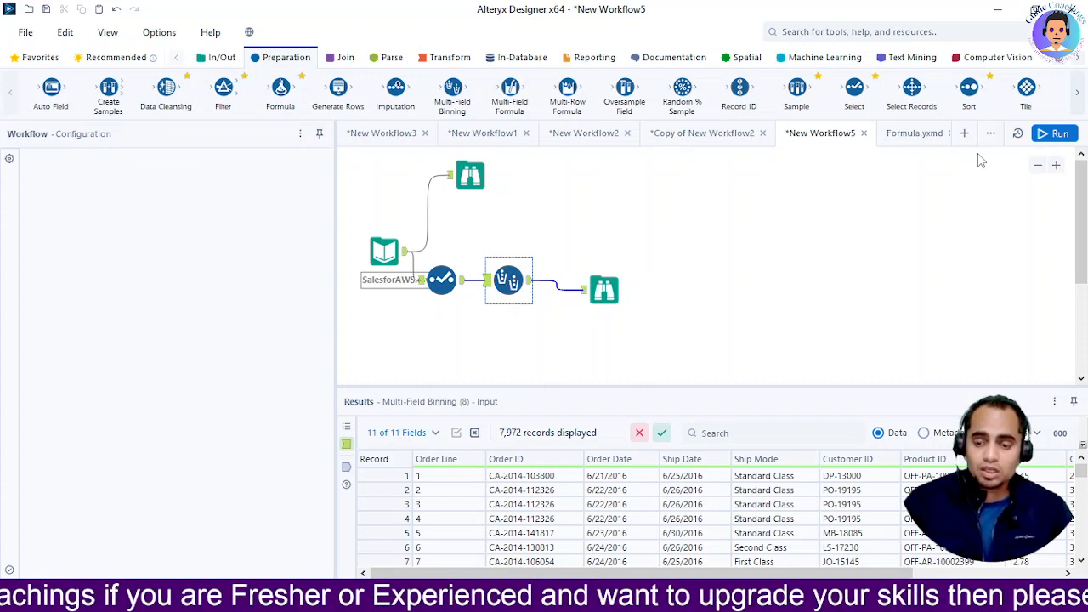
key("Delete")
left_click_drag(1031, 90, 519, 281)
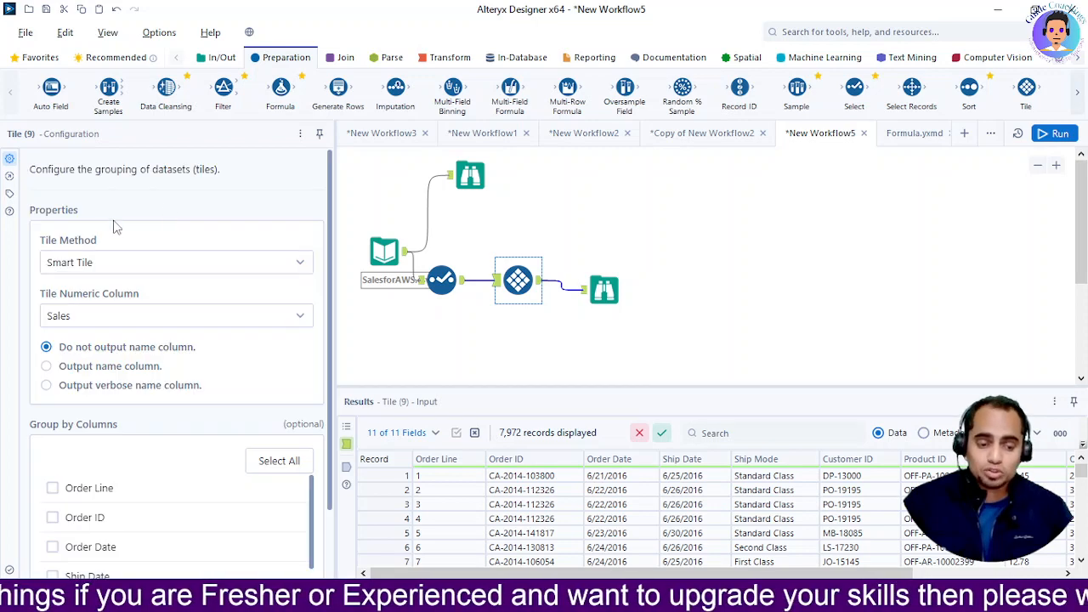
Step: Configure the Tile tool to use Smart Tile on Sales with an output name column, and run the workflow
left_click(174, 274)
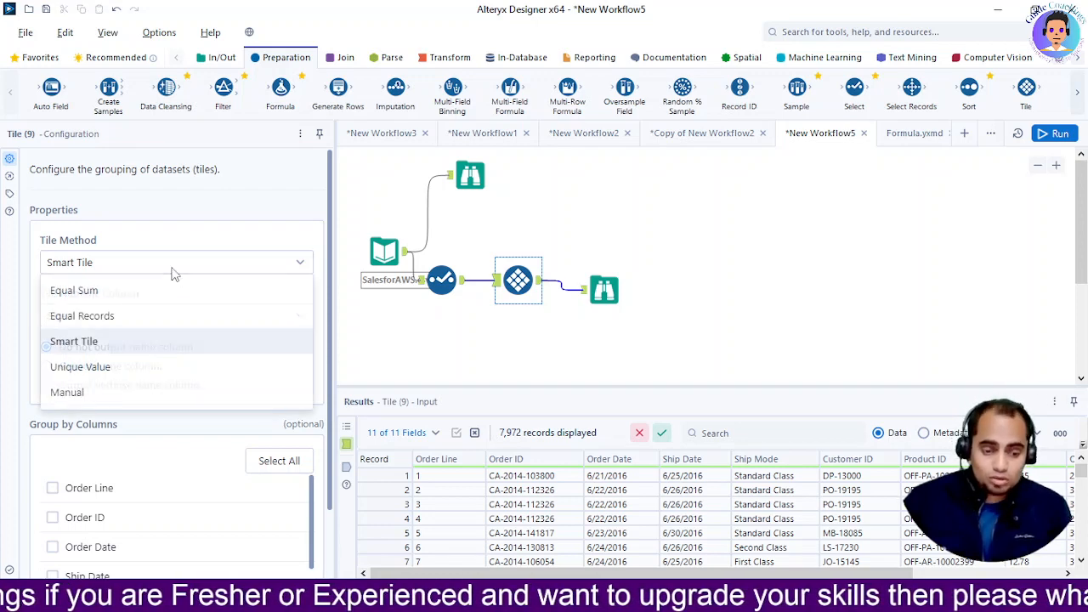
left_click(170, 275)
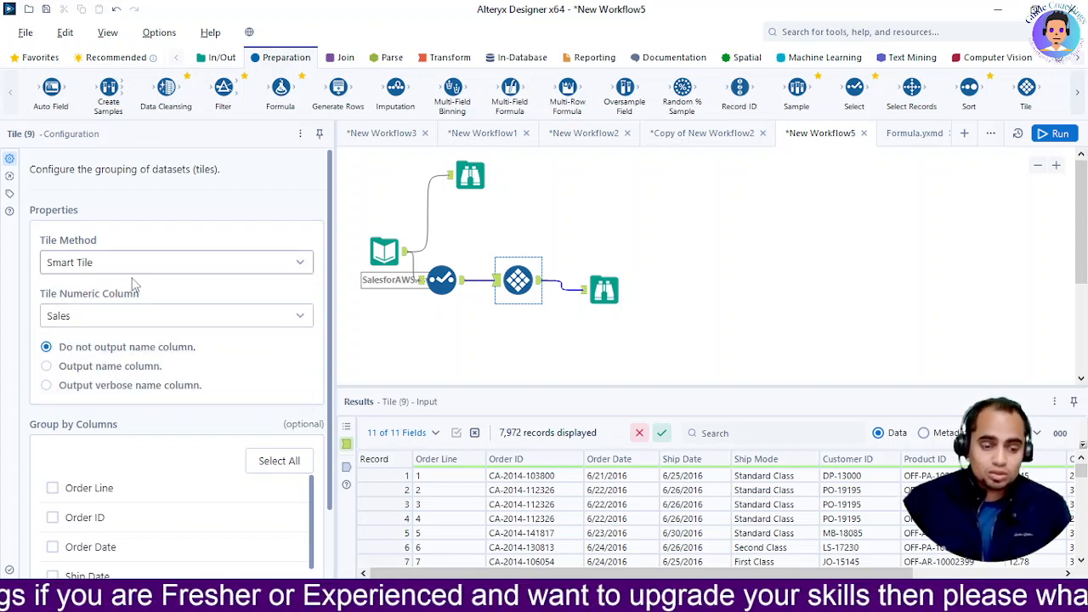
scroll(141, 365, "down", 2)
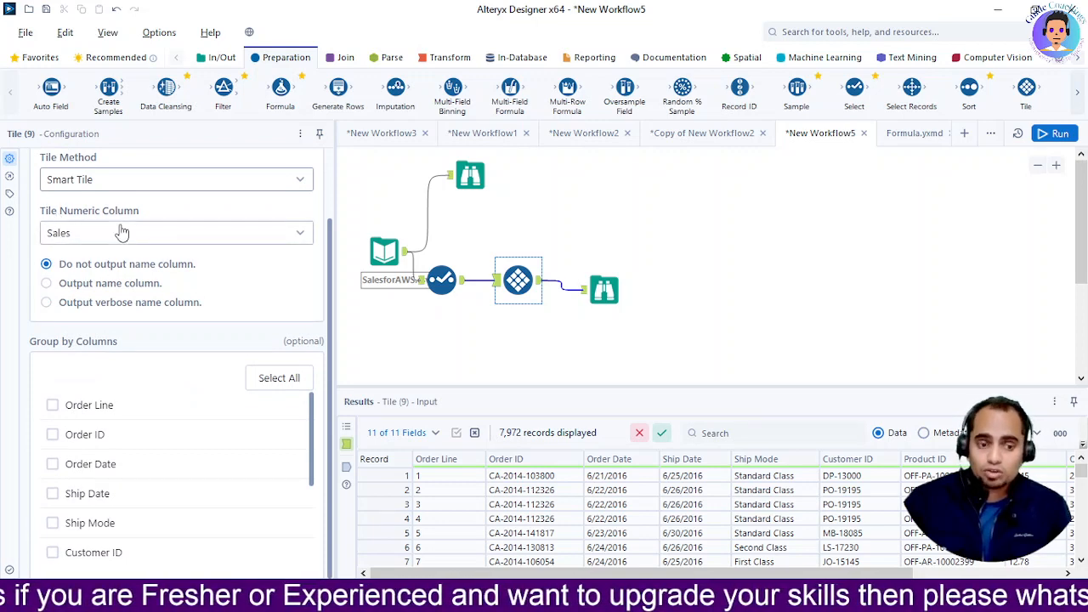
left_click(82, 238)
left_click(82, 239)
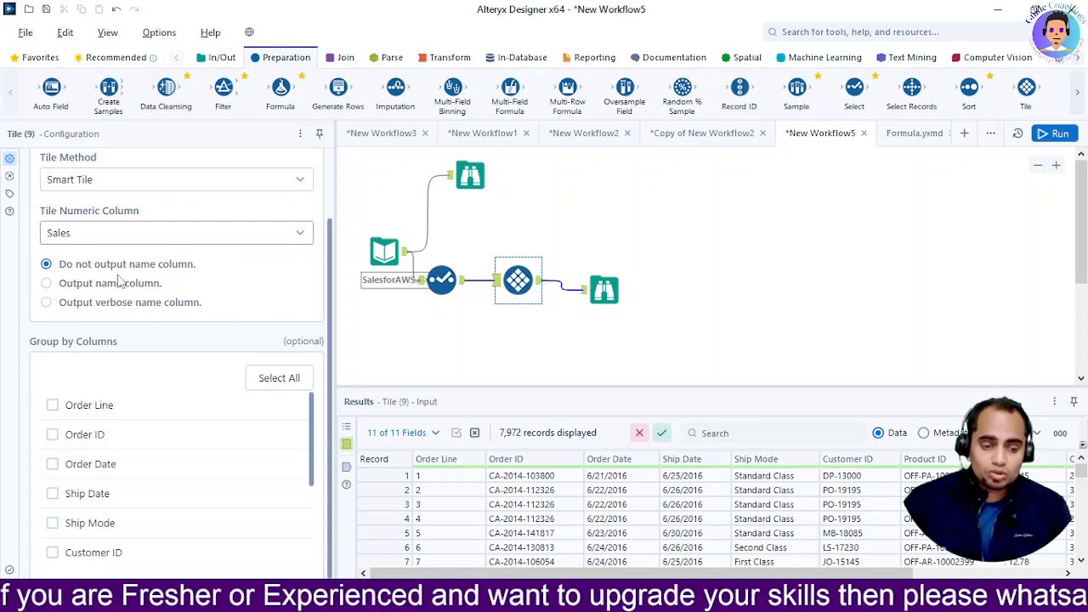
left_click(46, 285)
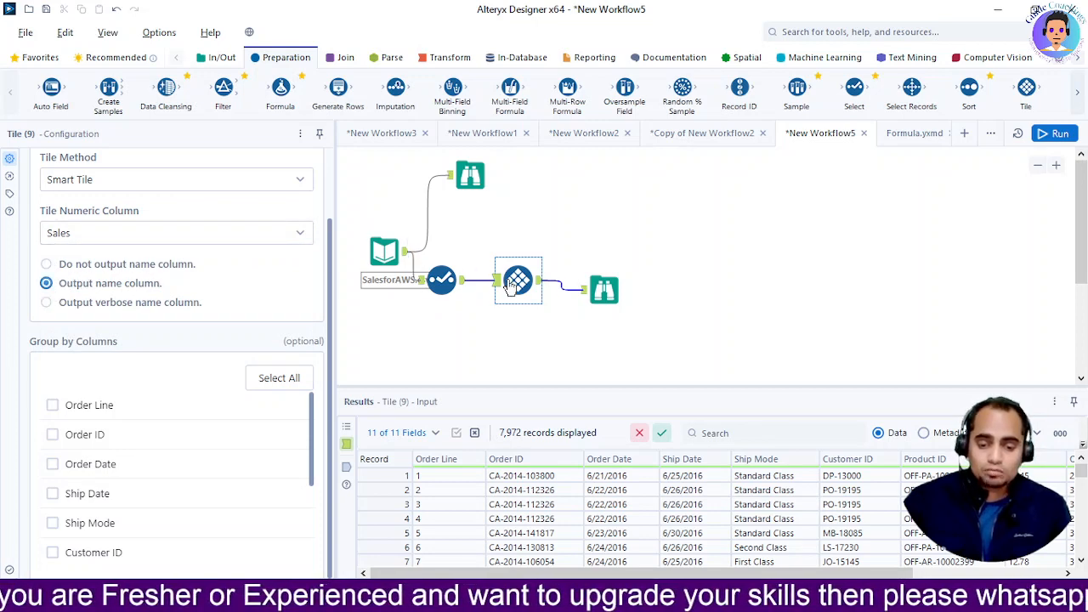
scroll(208, 213, "up", 2)
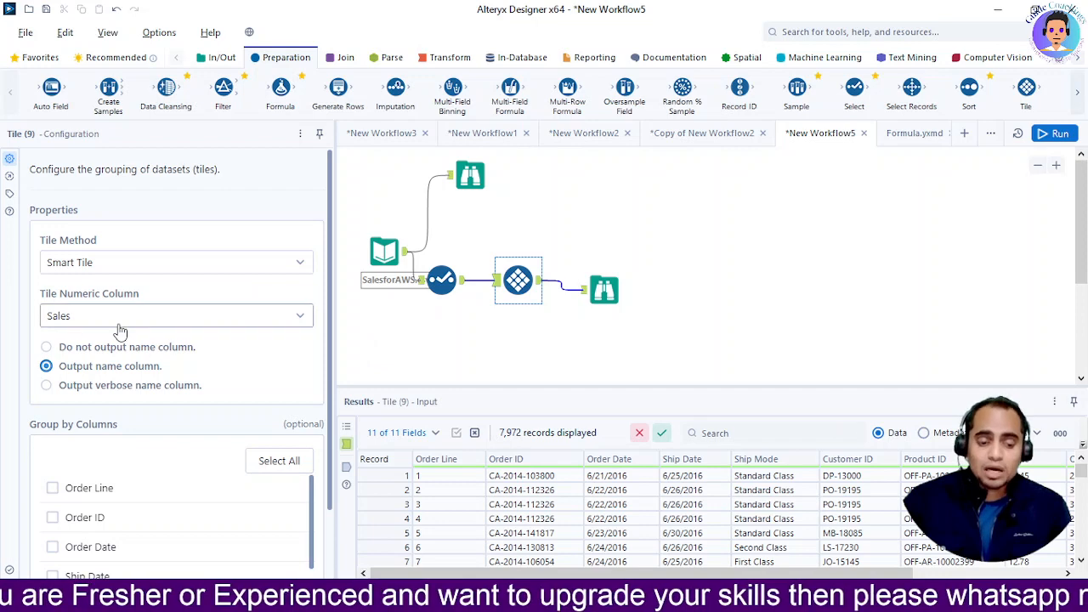
left_click(1055, 134)
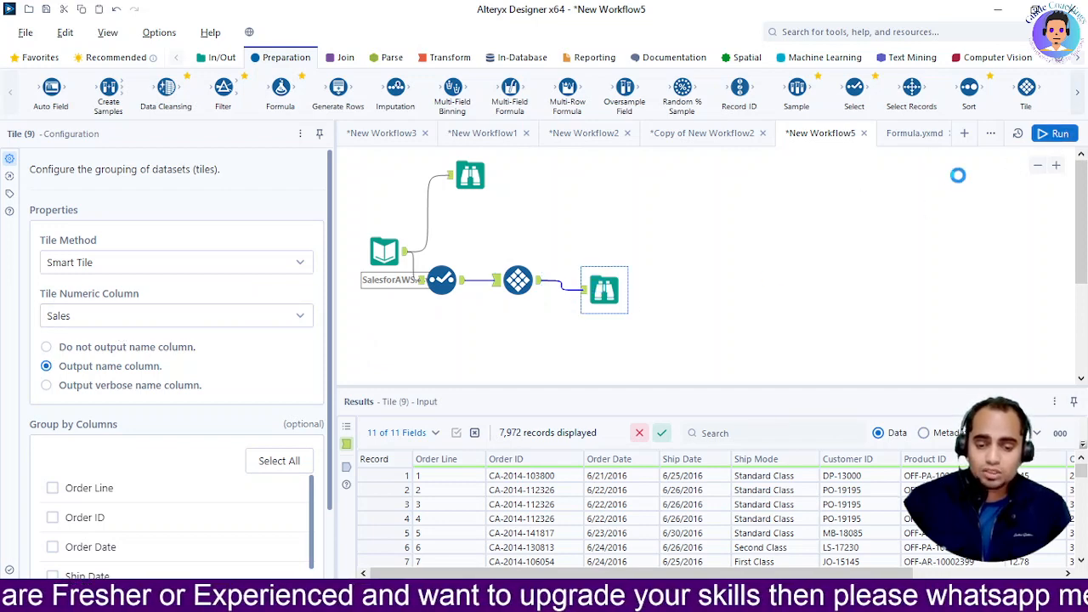
left_click(1055, 133)
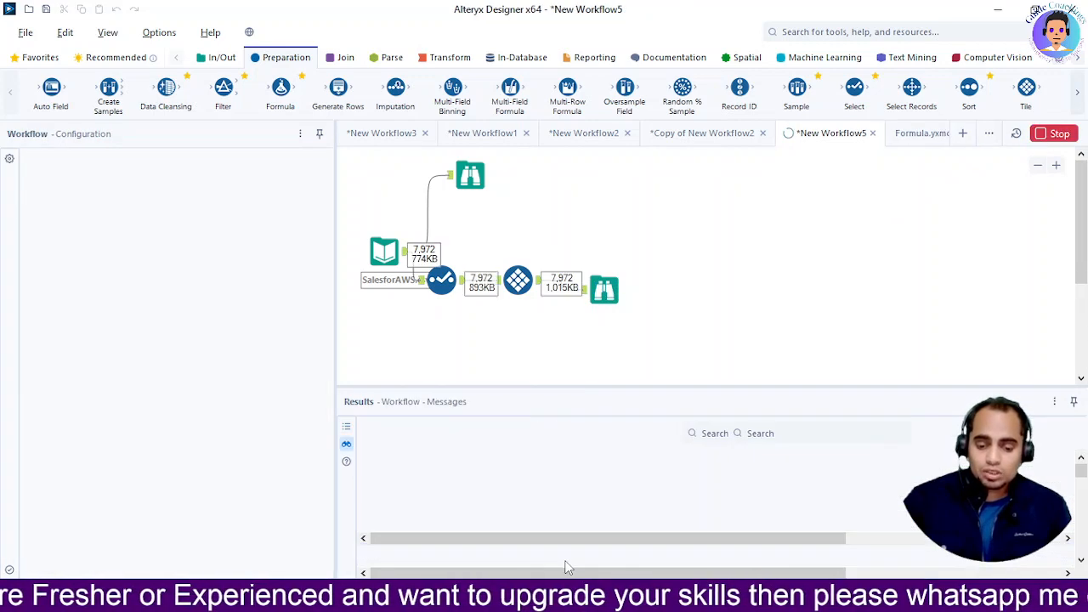
Step: Examine the Browse records after the Tile tool, comparing the Sales values with their tile numbers and names
left_click_drag(516, 574, 806, 554)
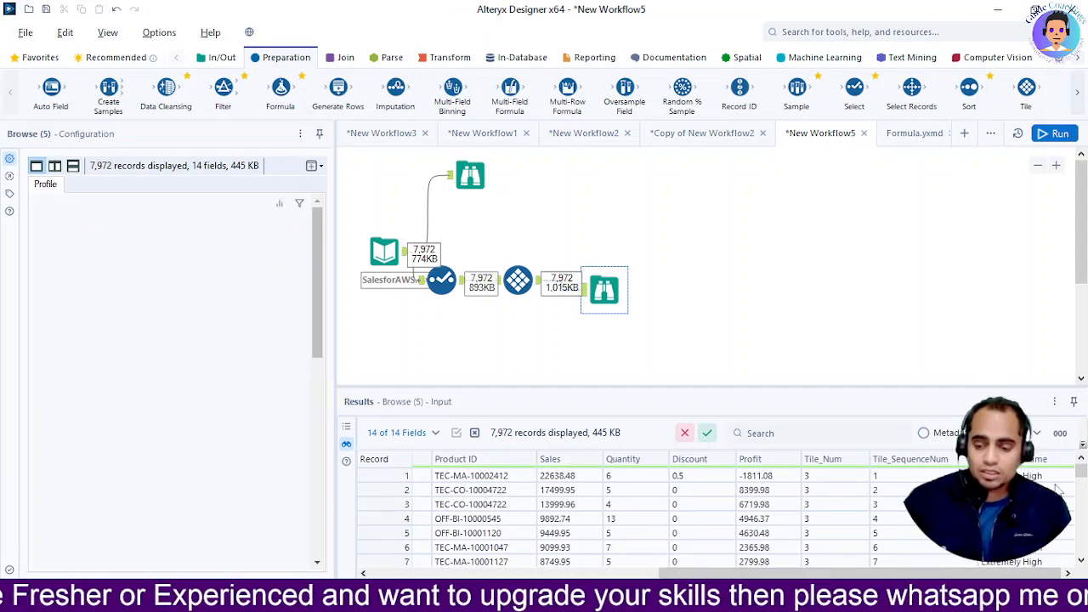
scroll(810, 560, "down", 5)
scroll(714, 510, "down", 15)
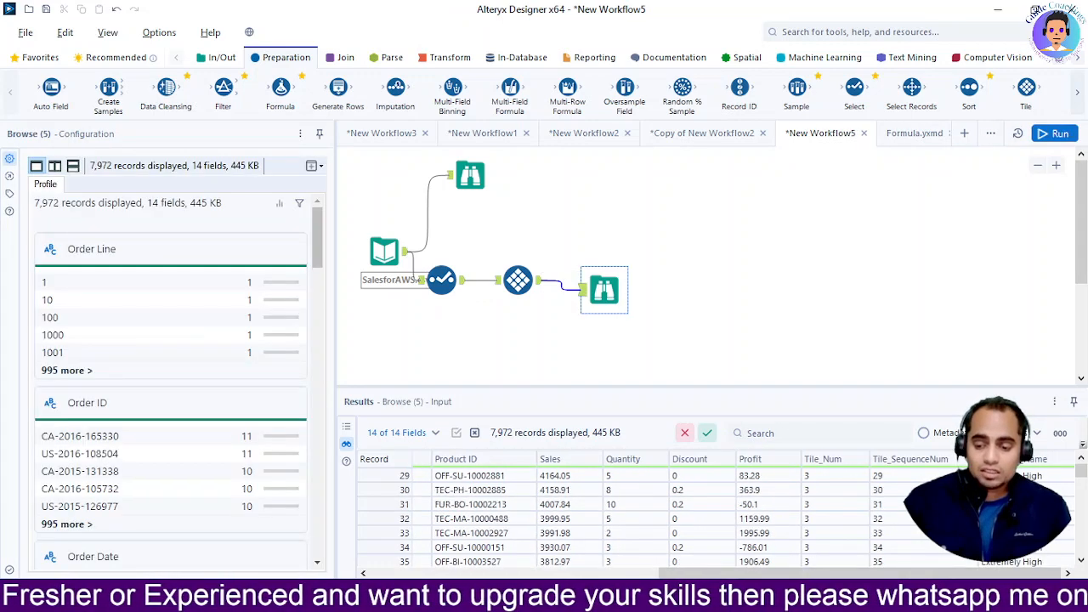
scroll(714, 518, "down", 18)
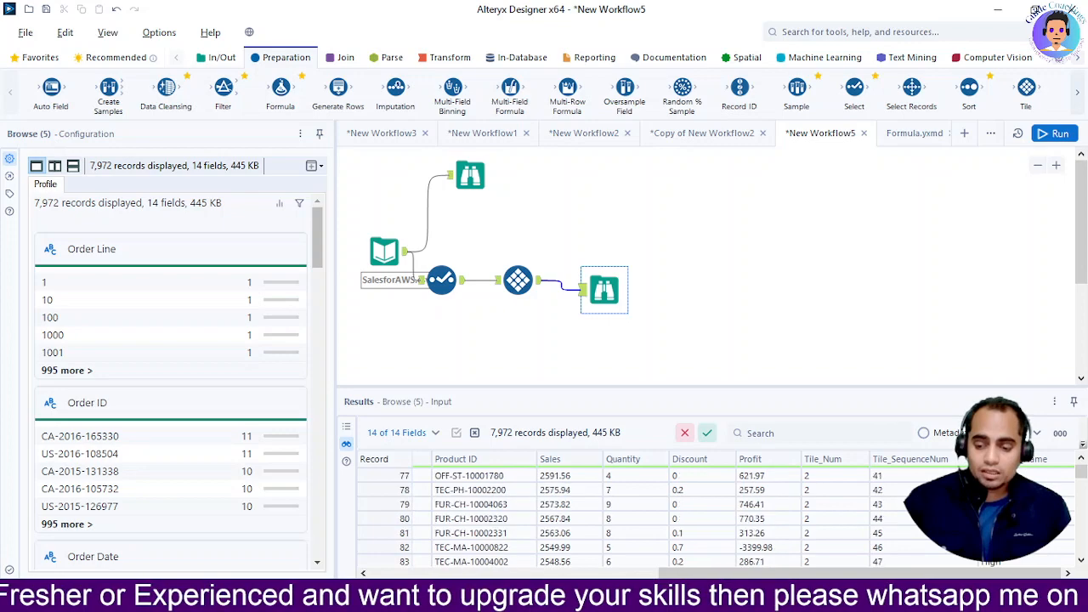
mouse_move(1082, 470)
left_mouse_down()
mouse_move(1083, 551)
mouse_move(1082, 471)
left_mouse_up()
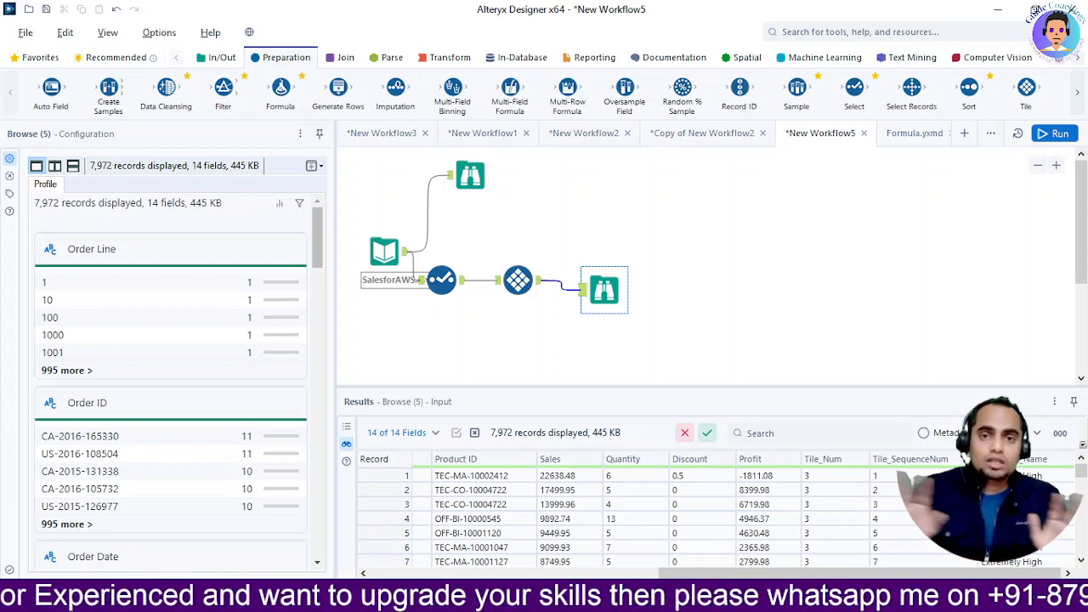
Step: Group the Tile tool's Smart Tile calculation by Order Date, rerun the workflow and select its Browse tool
left_click(516, 282)
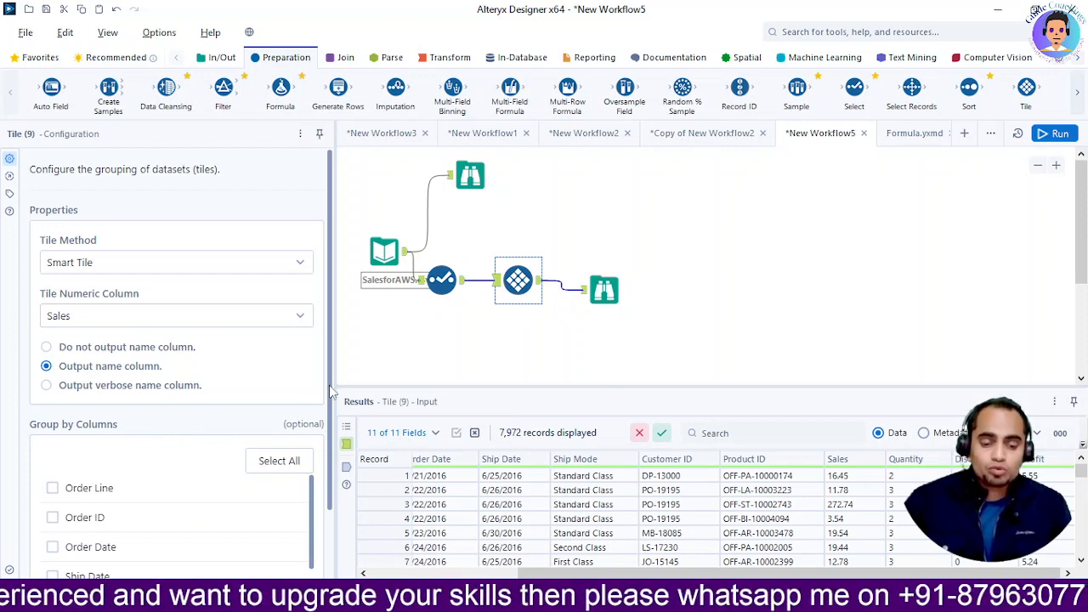
scroll(327, 425, "down", 2)
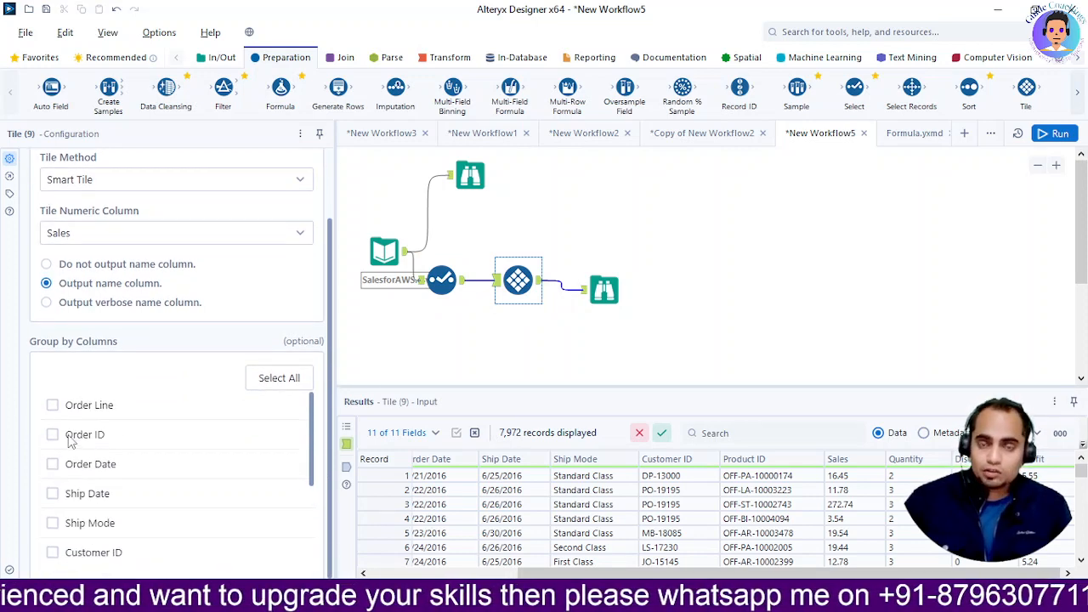
left_click(52, 464)
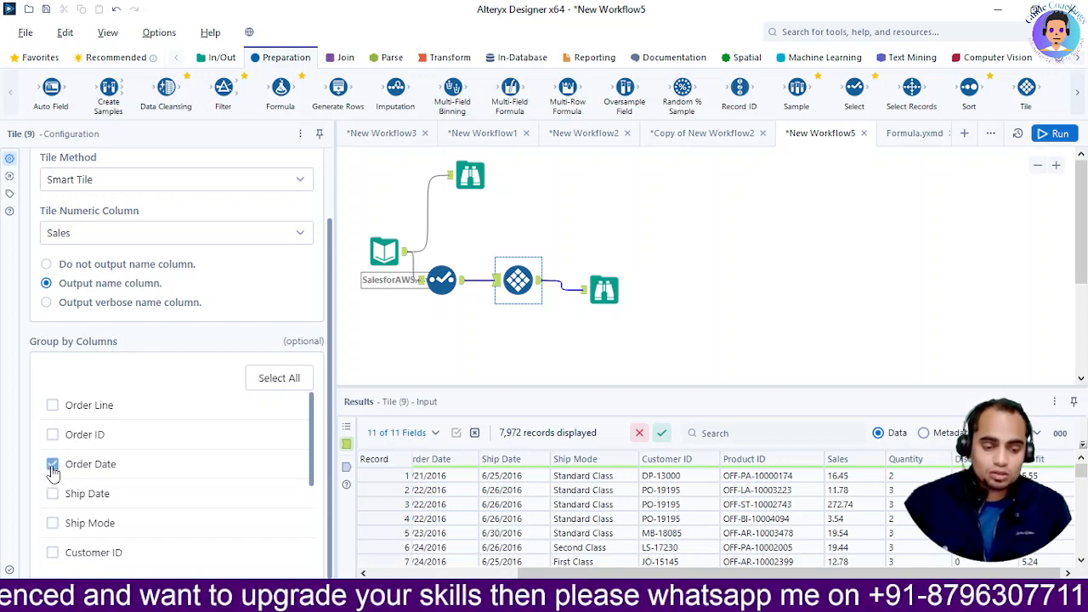
left_click(1058, 138)
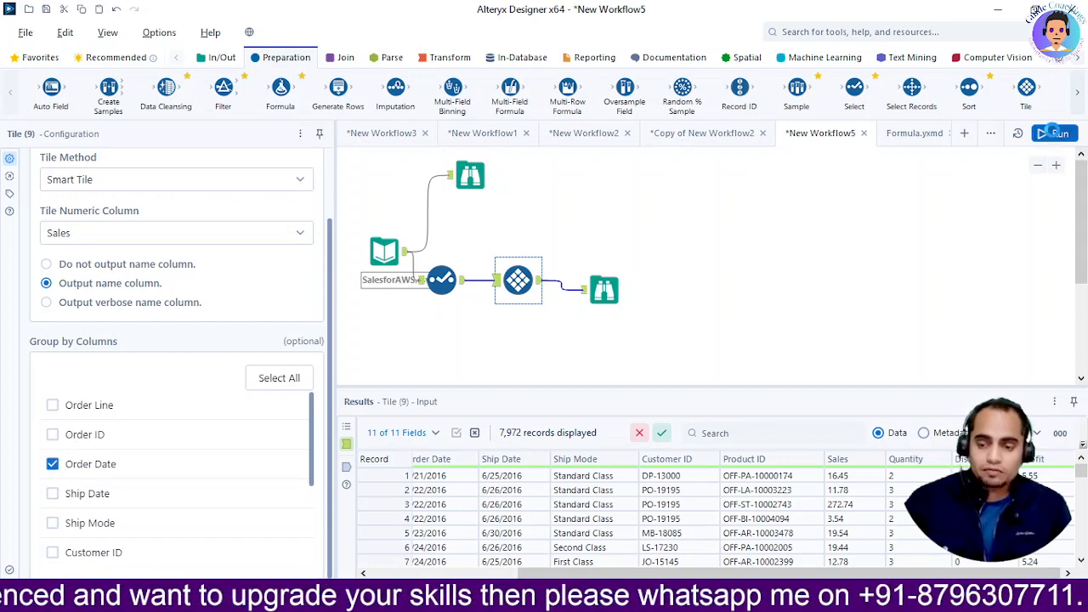
left_click(612, 297)
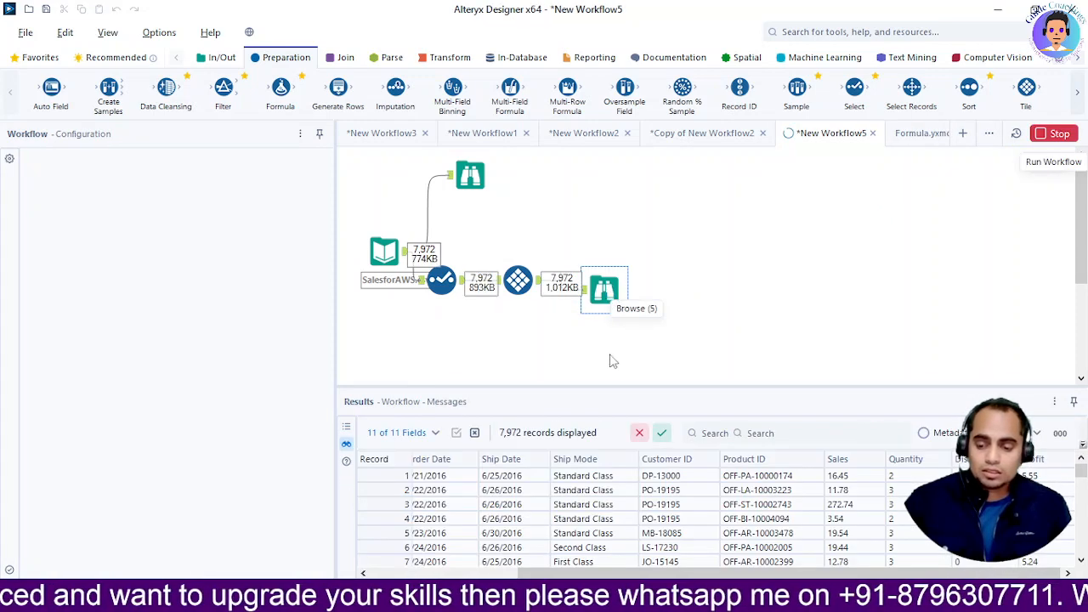
Step: Examine the Sales, tile number and tile sequence columns in the Browse records produced by the grouped Tile calculation
left_click_drag(583, 575, 740, 574)
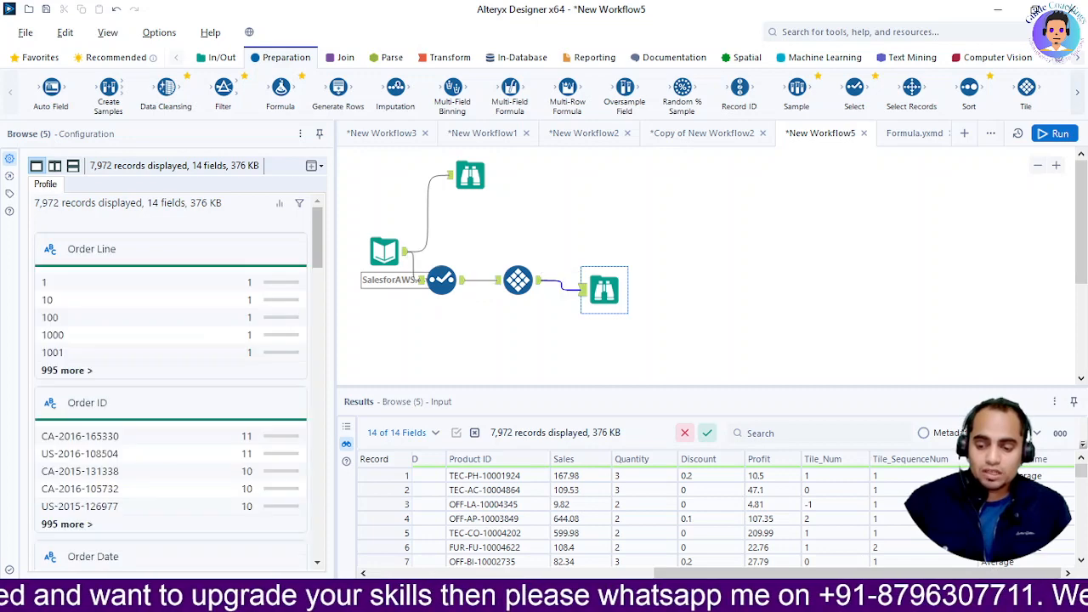
scroll(646, 519, "down", 2)
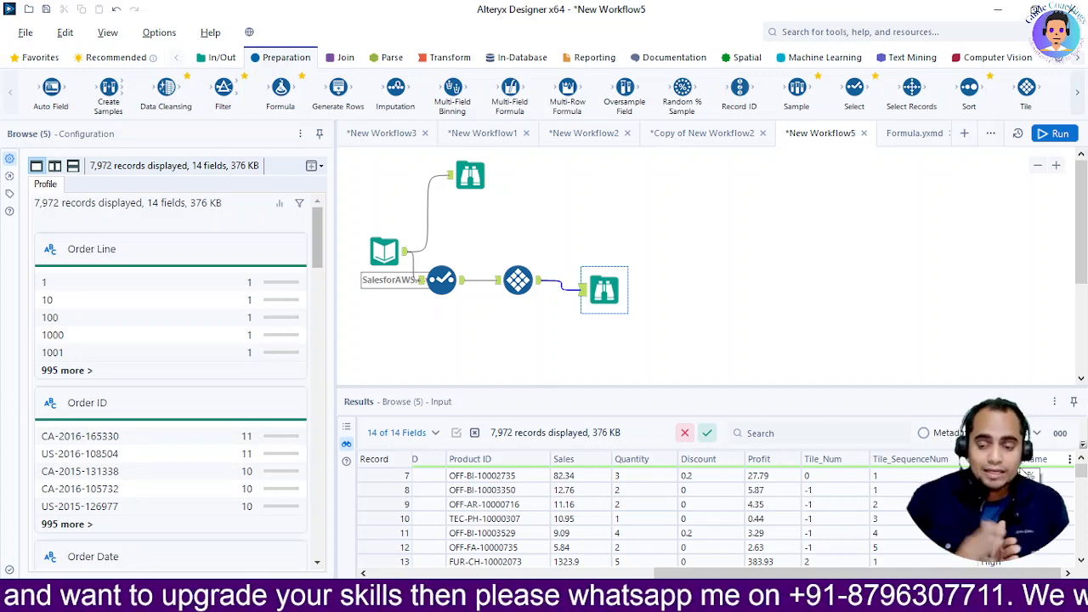
scroll(1035, 481, "up", 2)
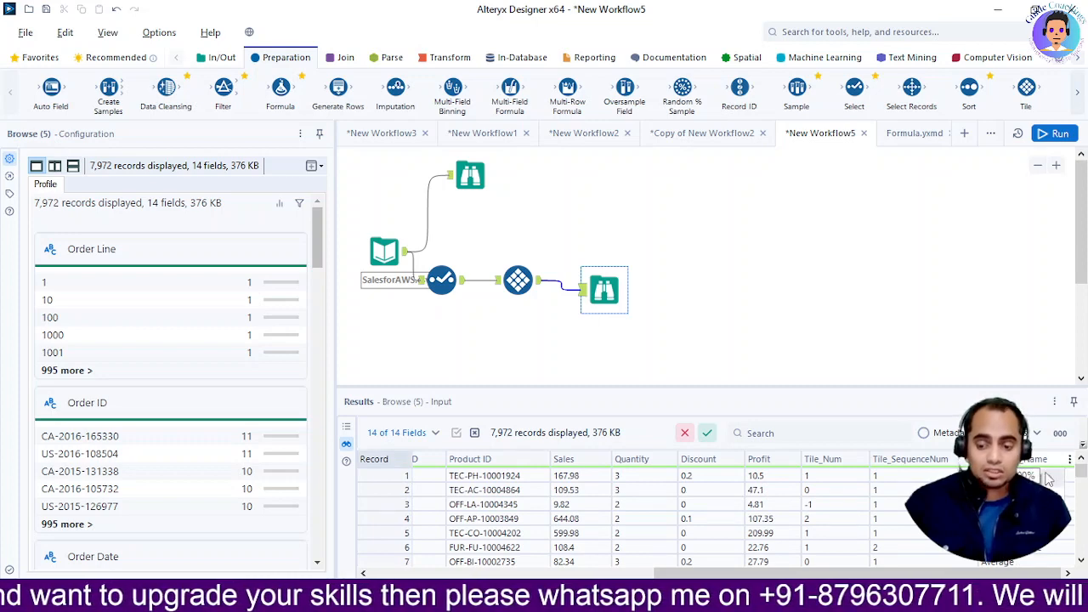
Step: Sort the Browse results by the smart tile name column in descending order
left_click(1012, 477)
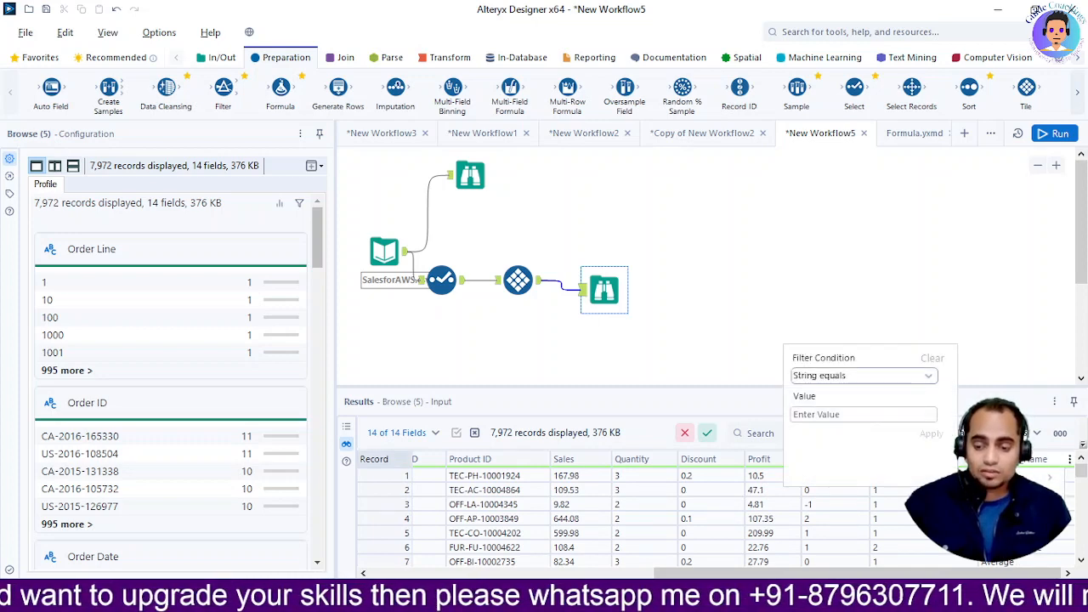
mouse_move(1004, 517)
left_click(900, 546)
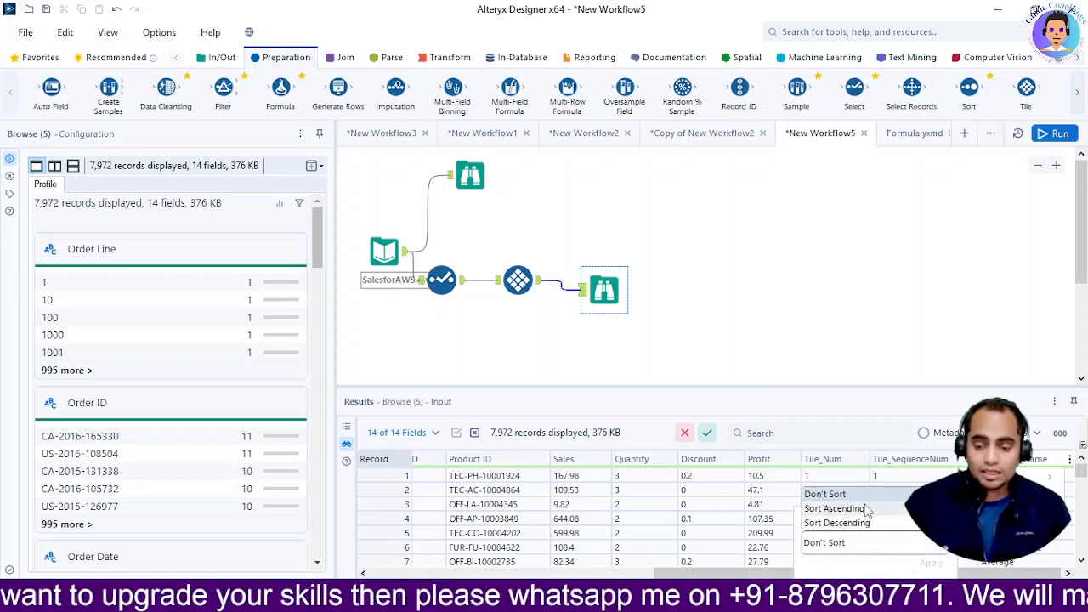
left_click(865, 523)
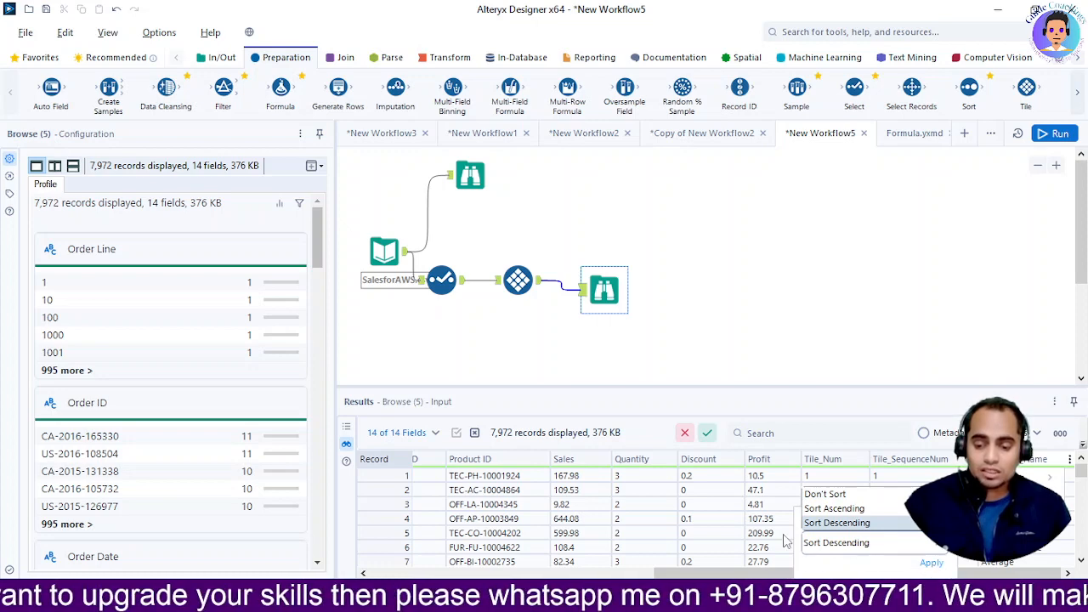
left_click(931, 563)
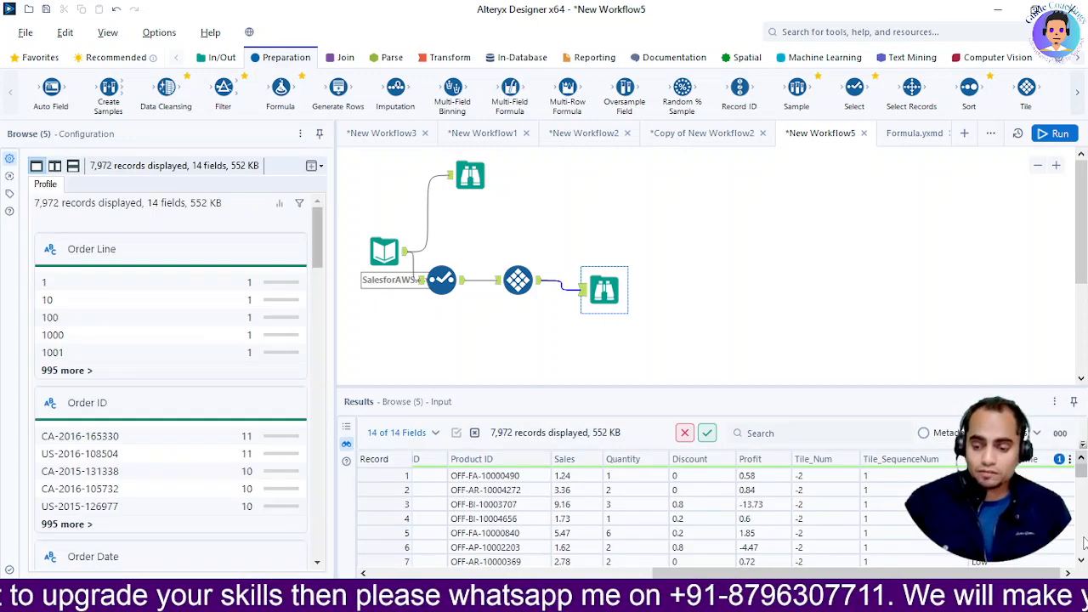
mouse_move(1082, 476)
left_mouse_down()
mouse_move(1082, 557)
mouse_move(1082, 472)
left_mouse_up()
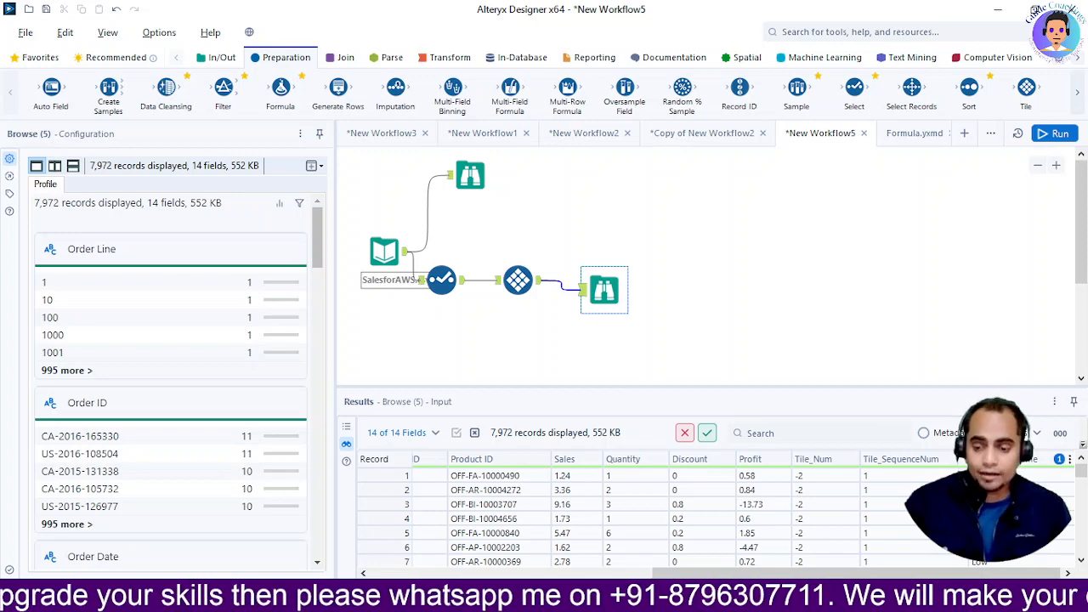
Step: Rerun the workflow and reapply the descending sort on the smart tile name column of the Browse results
left_click(1058, 134)
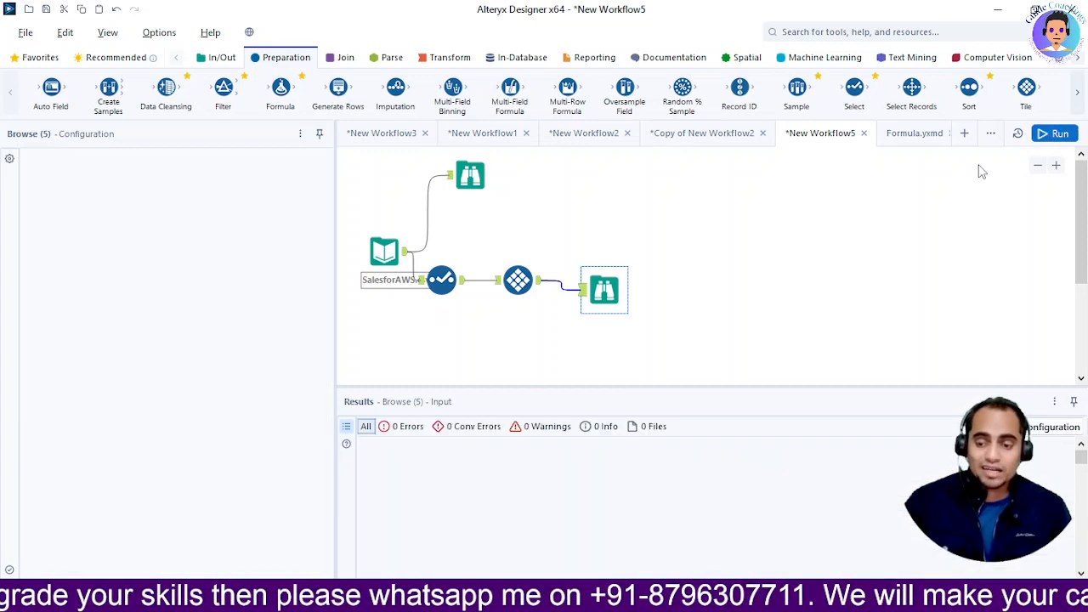
left_click(1057, 133)
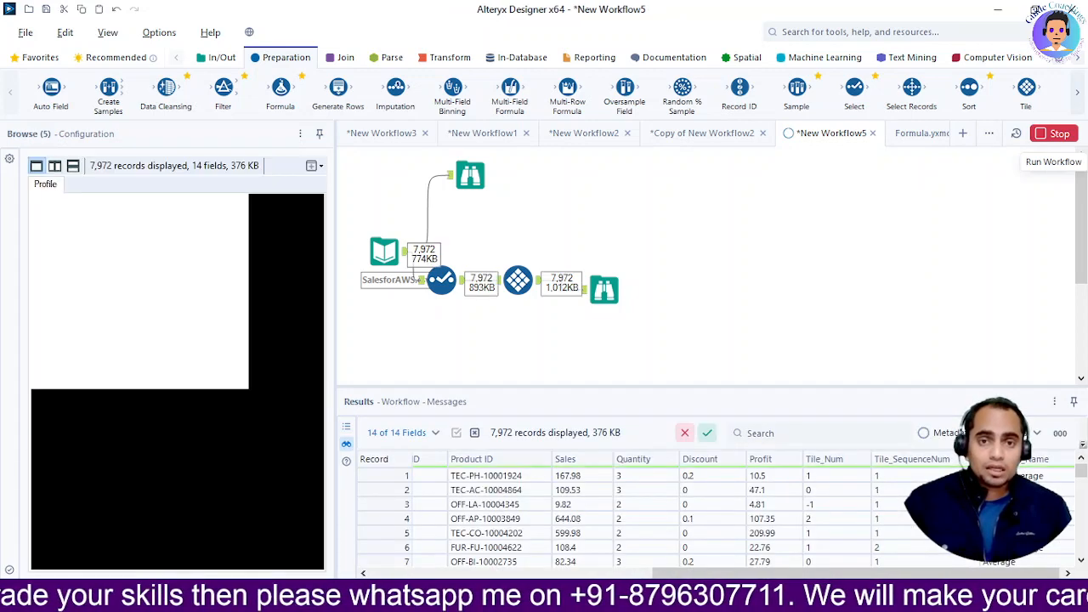
left_click(1072, 460)
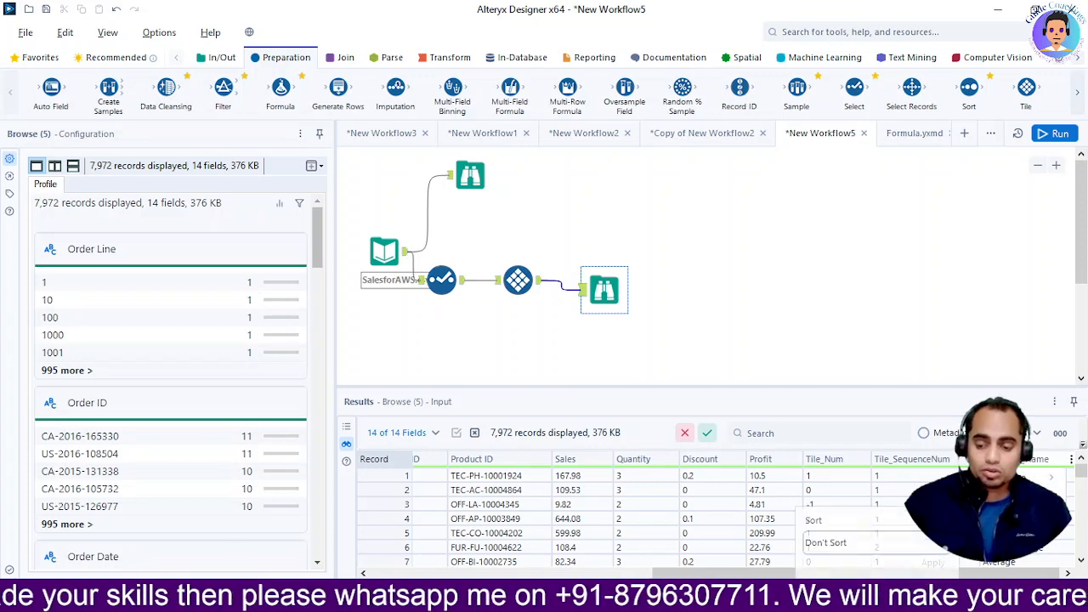
left_click(876, 551)
left_click(838, 523)
left_click(932, 564)
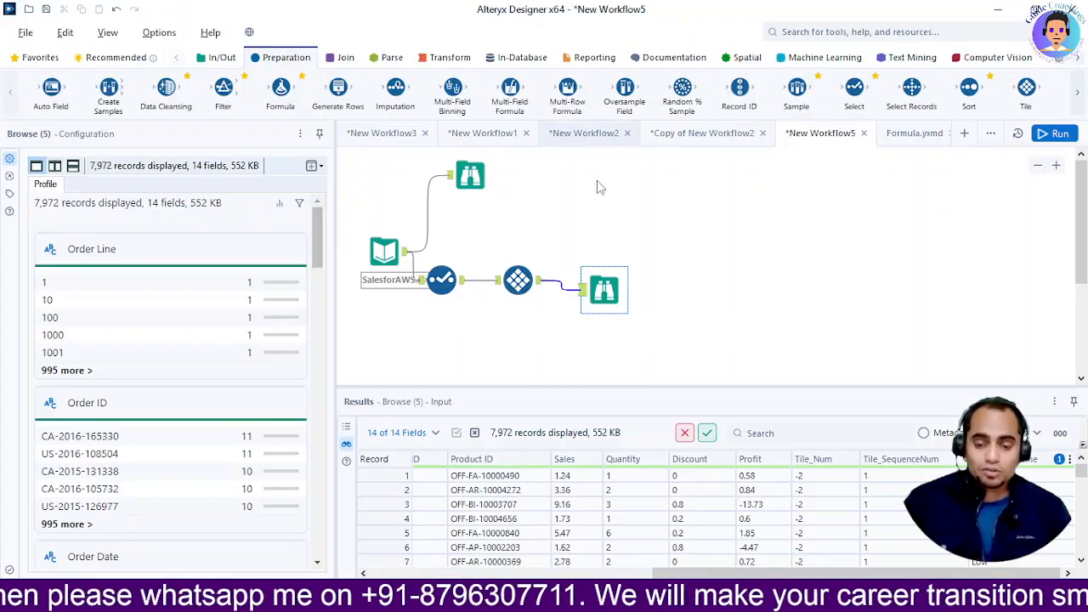
Step: Insert a Sort tool on SmartTile_Name in Descending order between the Tile and Browse tools, and rerun the workflow
left_click_drag(595, 290, 680, 281)
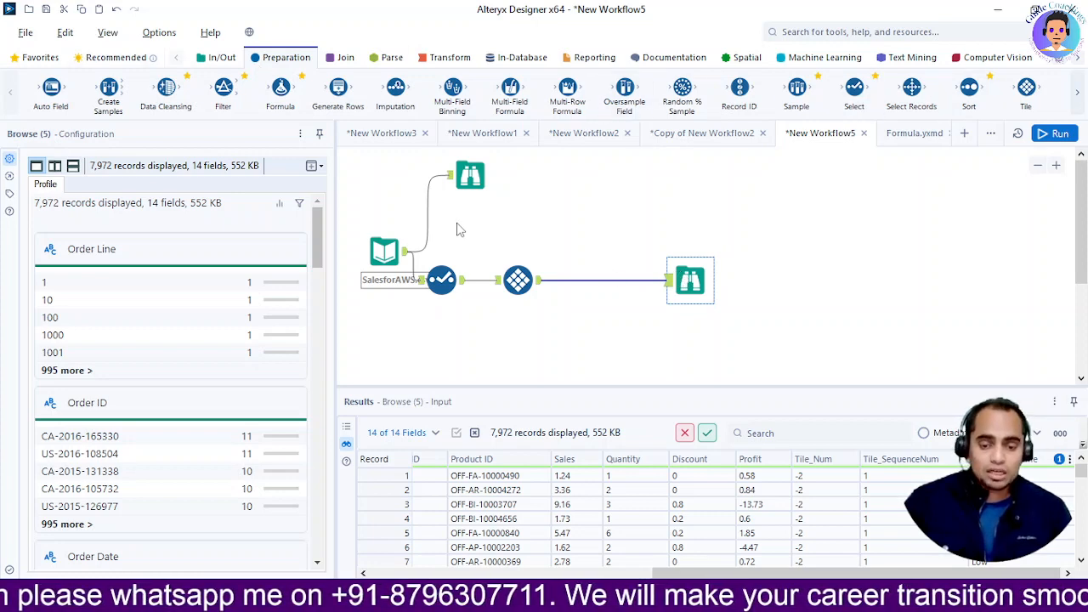
left_click_drag(969, 88, 603, 280)
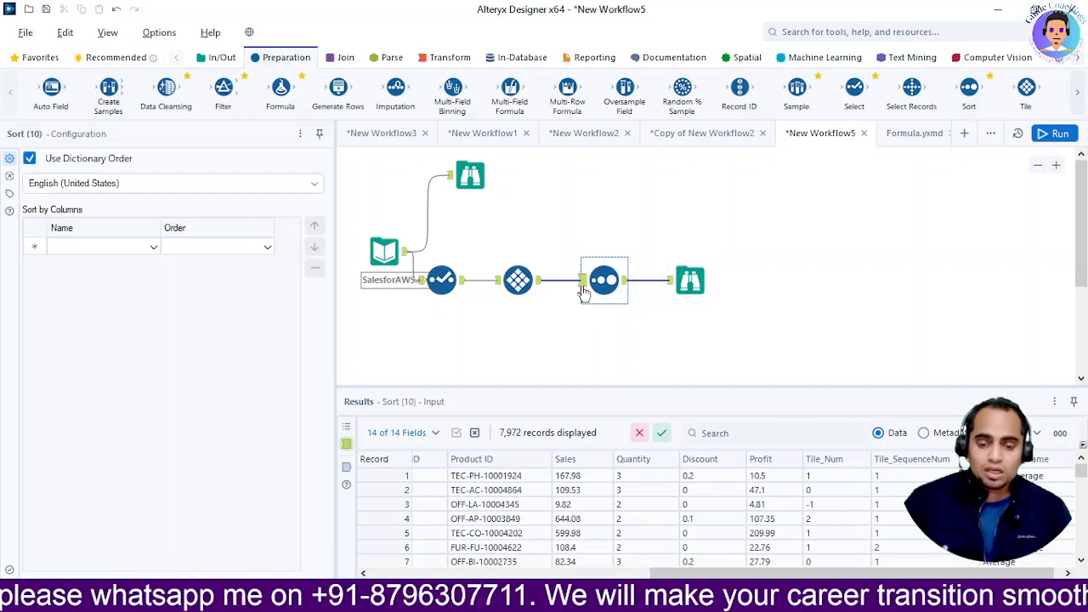
left_click(146, 248)
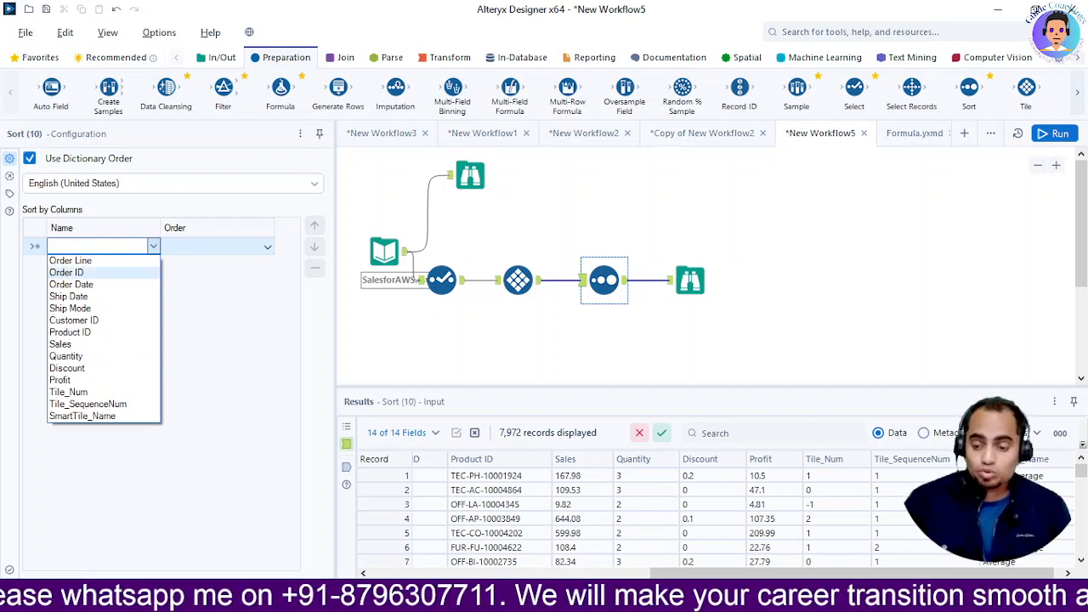
left_click(93, 415)
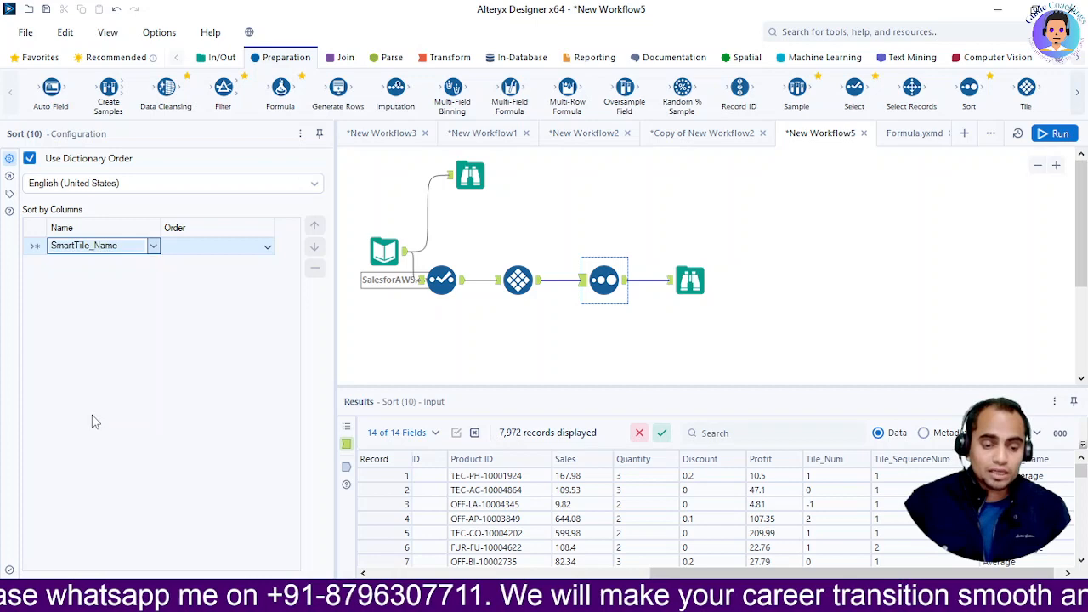
left_click(238, 250)
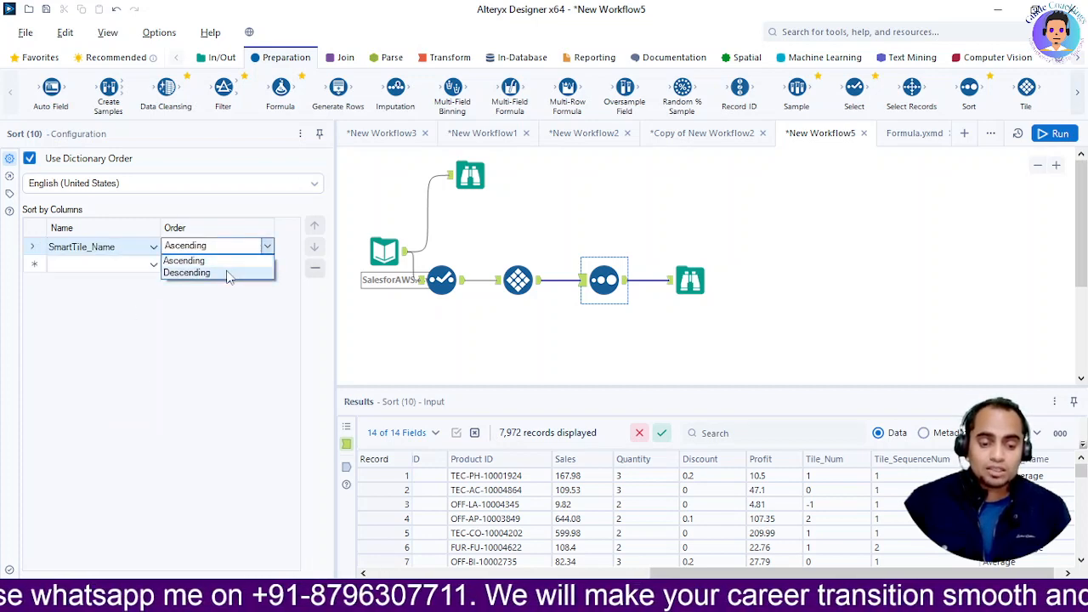
left_click(228, 274)
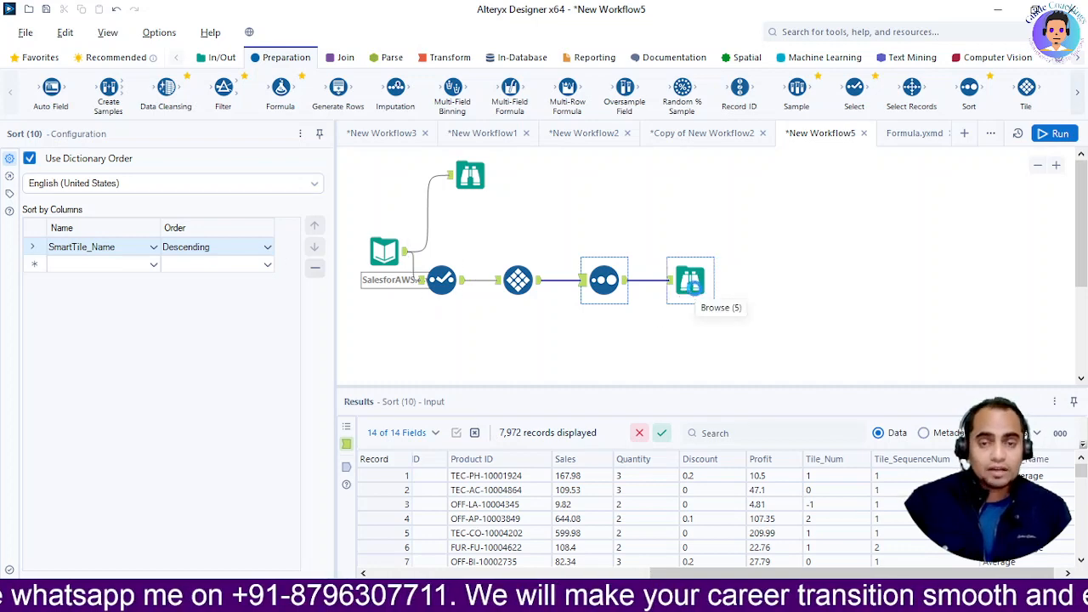
left_click(691, 283)
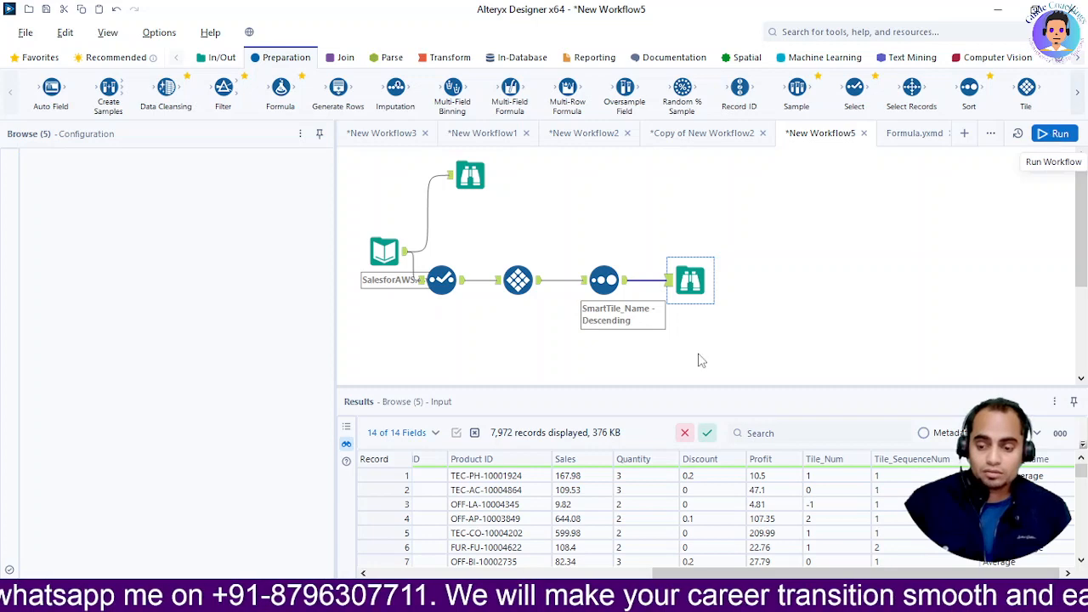
key("ctrl+r")
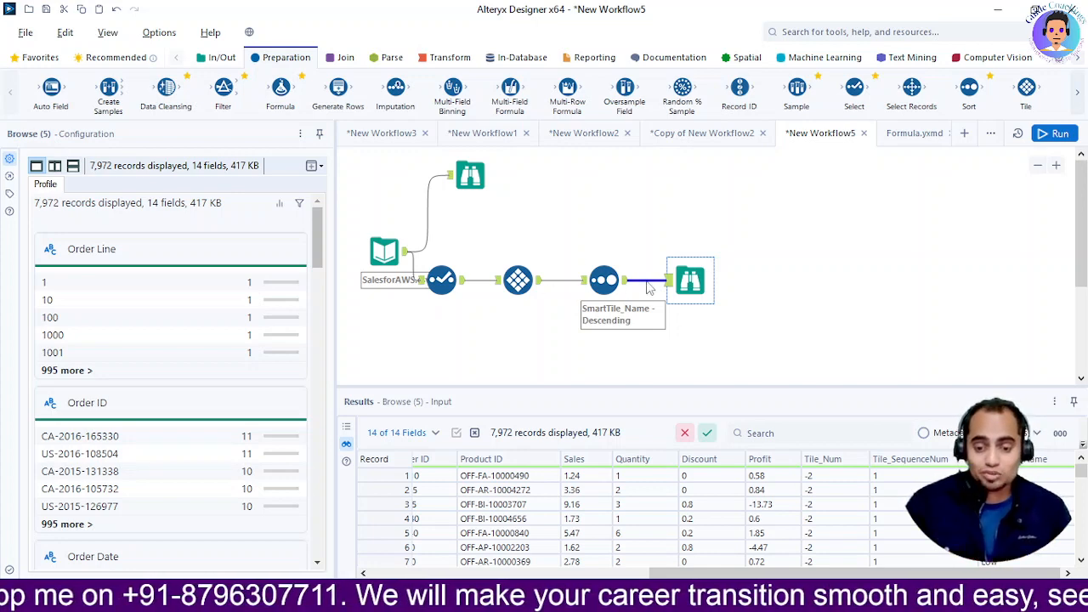
Step: Insert a Select tool between Sort and Browse that renames Tile_SequenceNum to NEW COLUM and Tile_Num to NUMBER, and run the workflow
left_click_drag(693, 283, 768, 284)
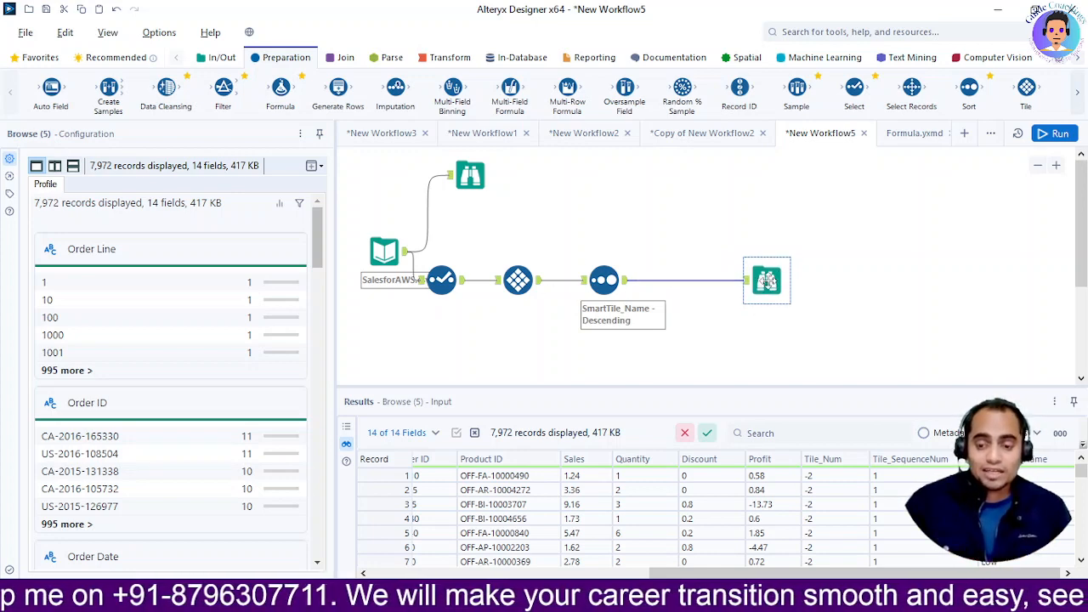
left_click_drag(854, 91, 685, 280)
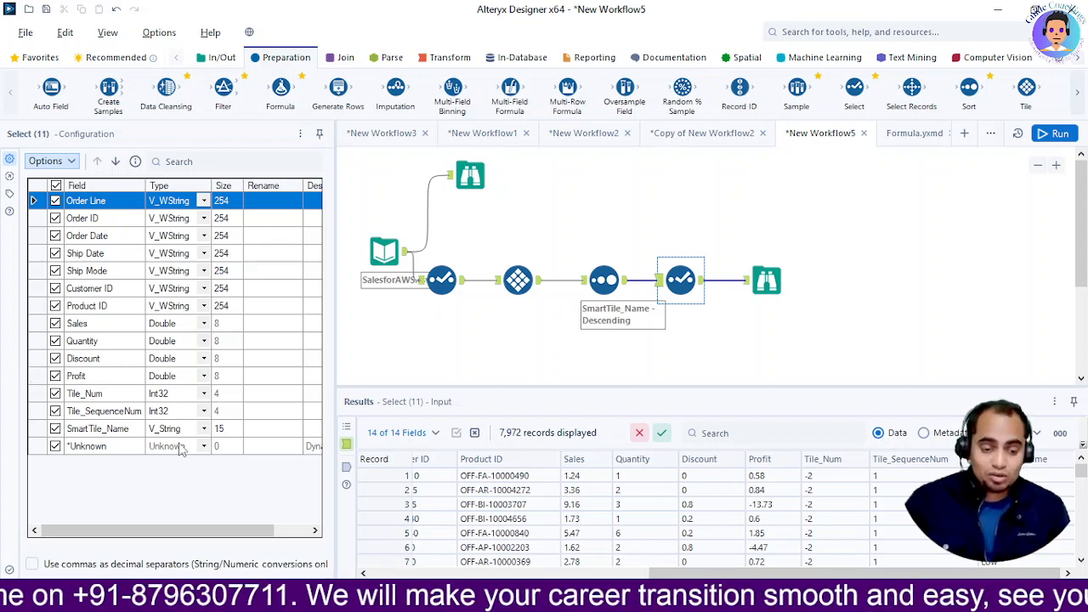
left_click(252, 412)
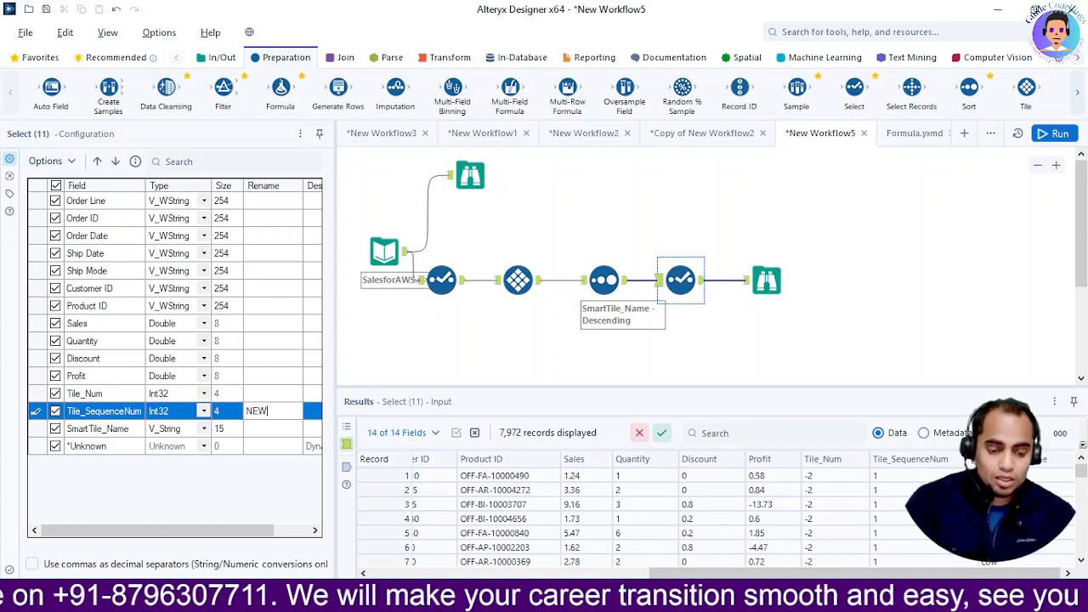
type("NEW COLUM")
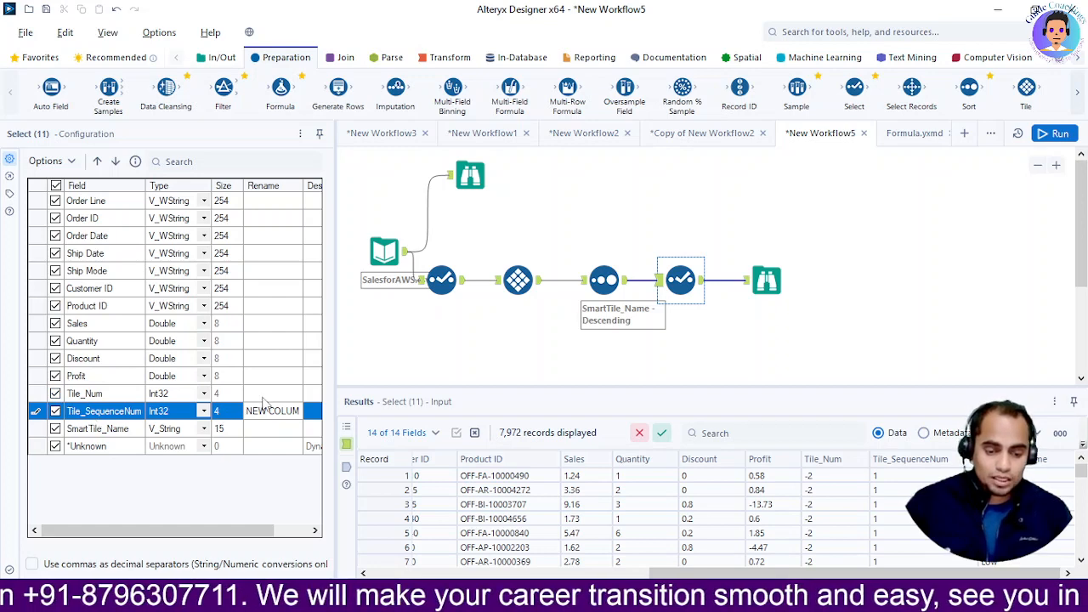
left_click(264, 393)
type("NUMBER")
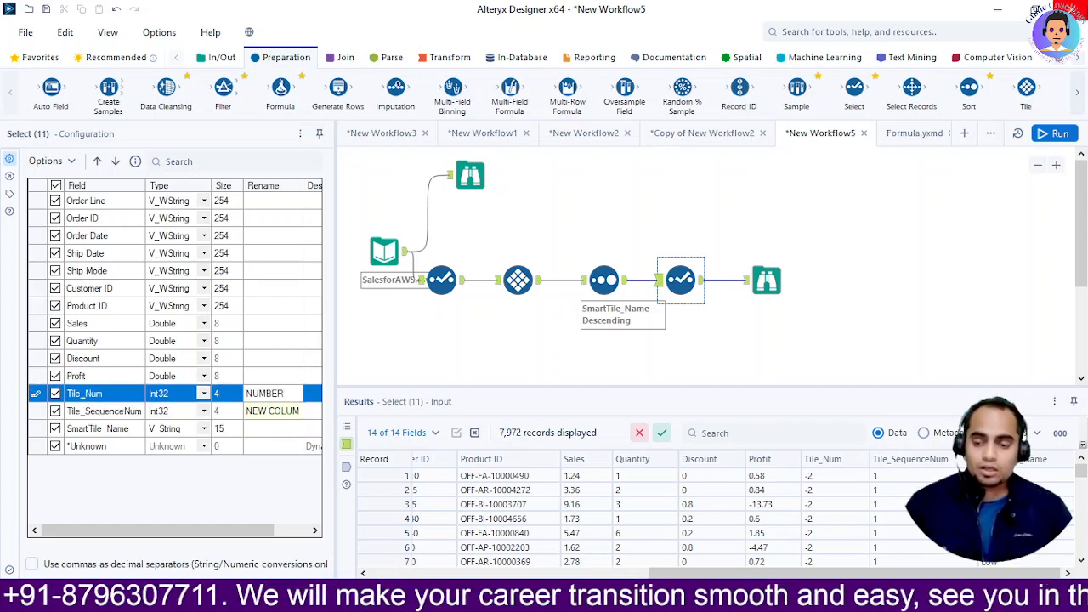
left_click(766, 278)
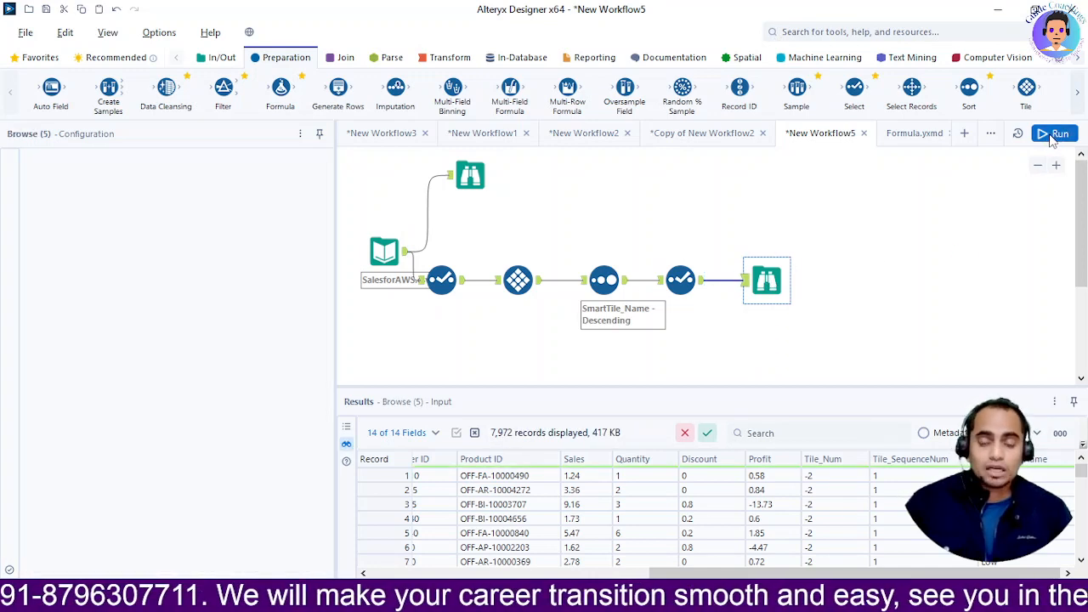
left_click(1052, 138)
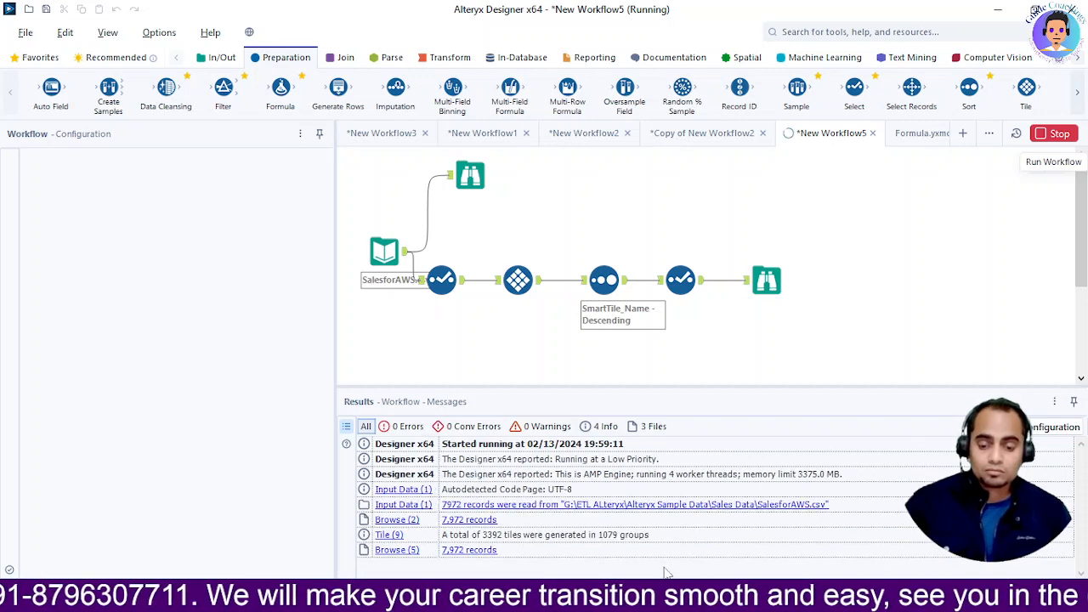